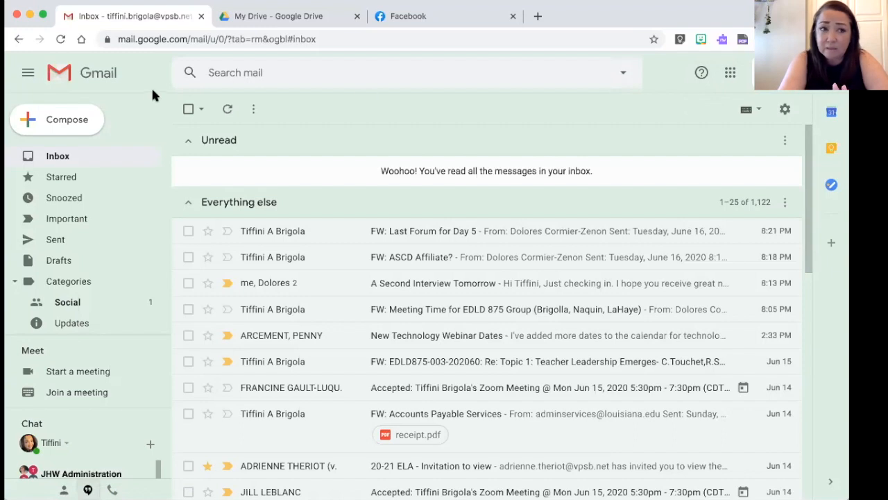
{"action": "left_click", "coordinate": [26, 73]}
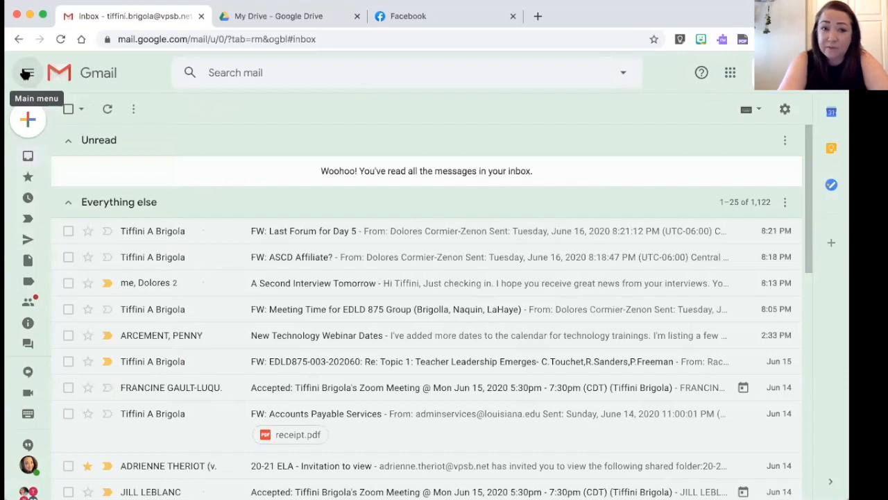
{"action": "left_click", "coordinate": [26, 73]}
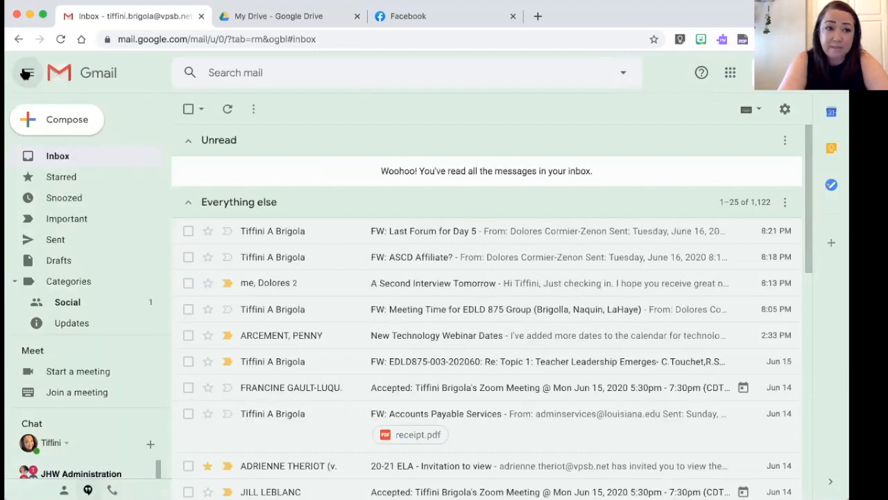
Open Google Classroom from the Google apps launcher
{"action": "left_click", "coordinate": [731, 81]}
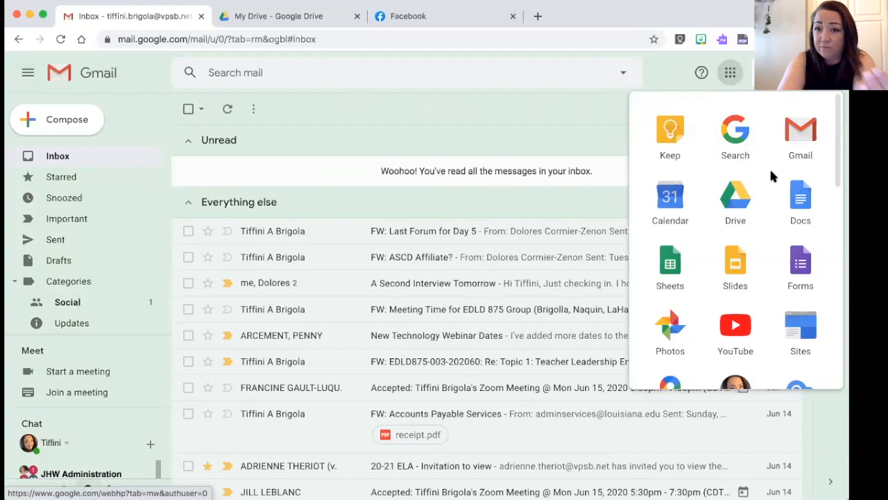
{"action": "scroll", "coordinate": [765, 187], "scroll_direction": "down", "scroll_amount": 3}
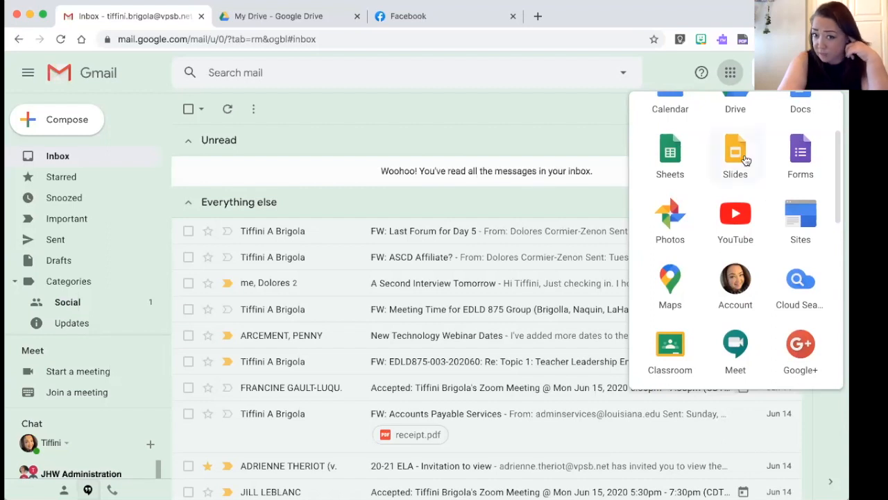
{"action": "scroll", "coordinate": [744, 159], "scroll_direction": "up", "scroll_amount": 3}
{"action": "scroll", "coordinate": [745, 159], "scroll_direction": "down", "scroll_amount": 2}
{"action": "scroll", "coordinate": [746, 161], "scroll_direction": "down", "scroll_amount": 4}
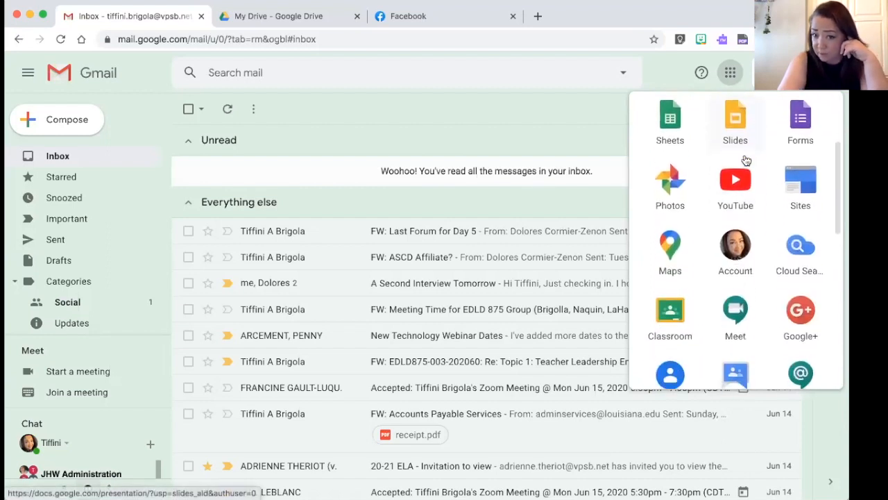
{"action": "left_click", "coordinate": [670, 250]}
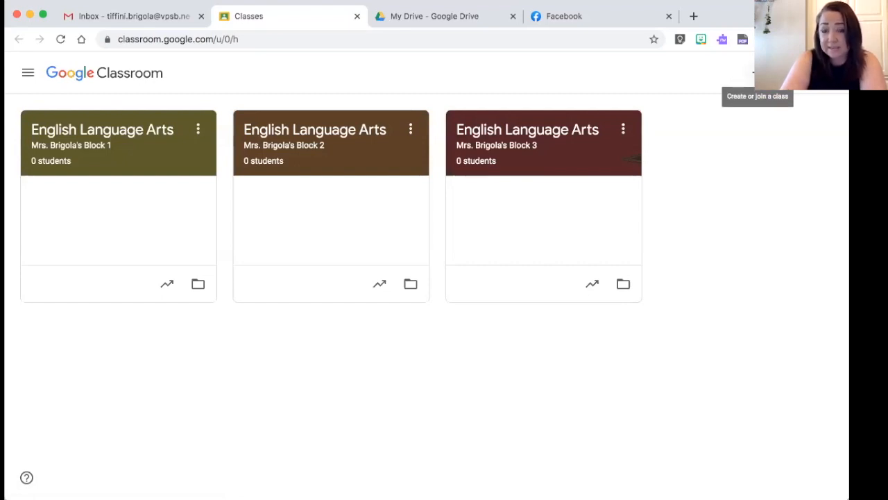
Start creating a new class and name it "Sample 8th Grade Classroom"
{"action": "left_click", "coordinate": [753, 73]}
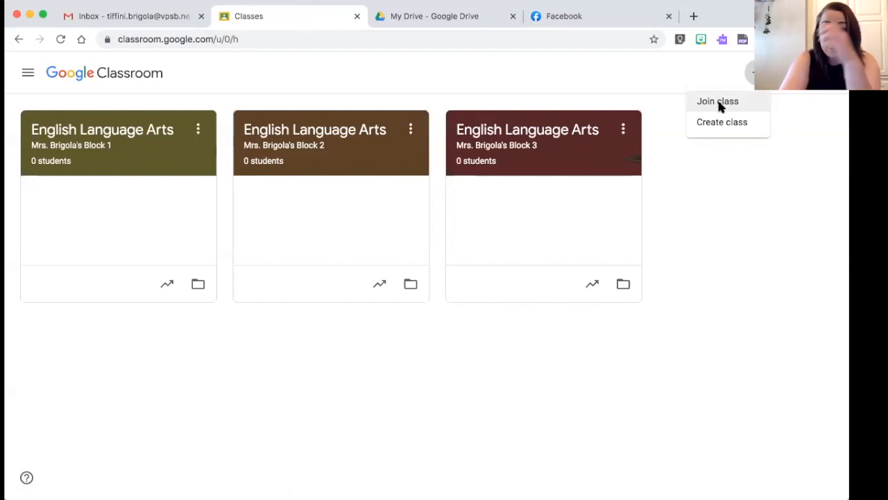
{"action": "left_click", "coordinate": [723, 130]}
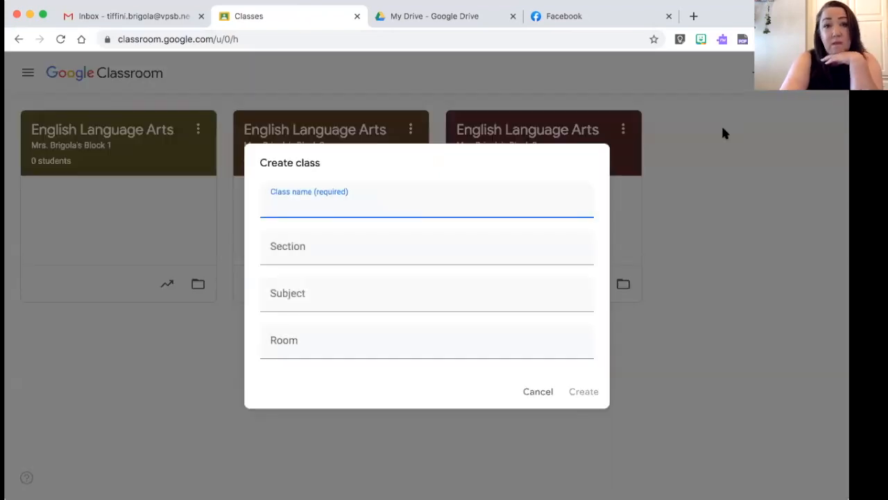
{"action": "left_click", "coordinate": [491, 161]}
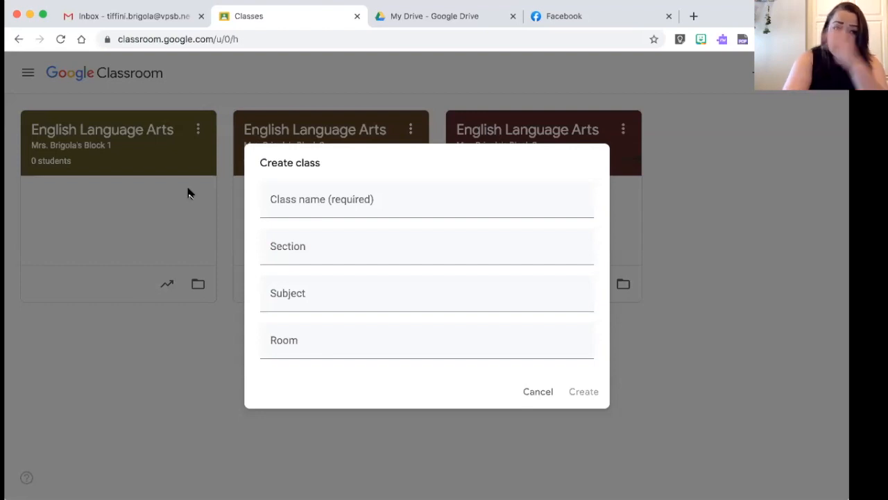
{"action": "left_click", "coordinate": [322, 212]}
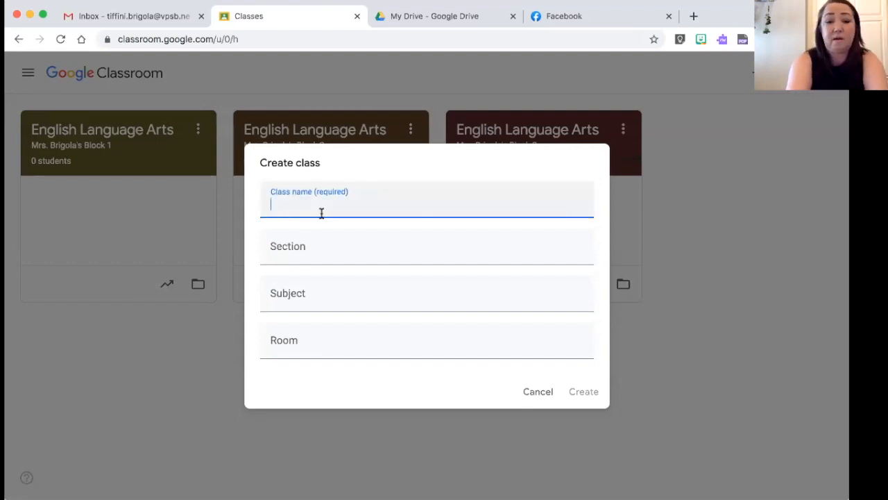
{"action": "type", "text": "Sample 8th Grad"}
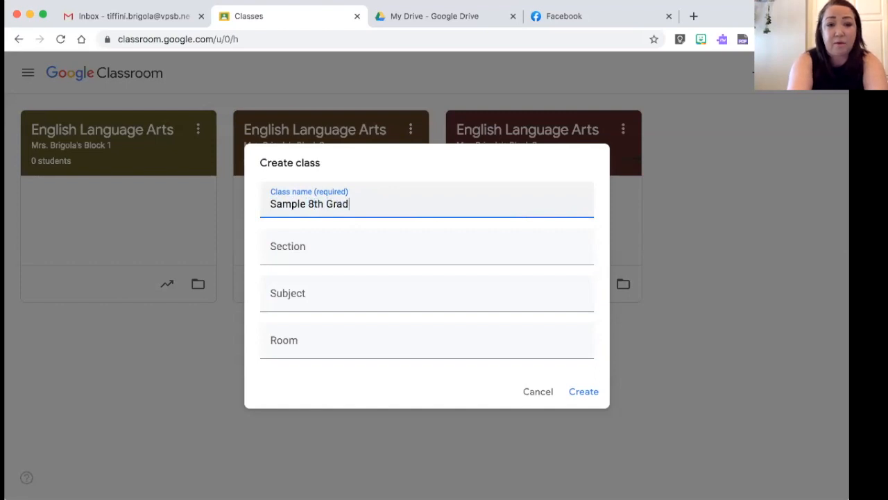
{"action": "type", "text": "e Classrooom"}
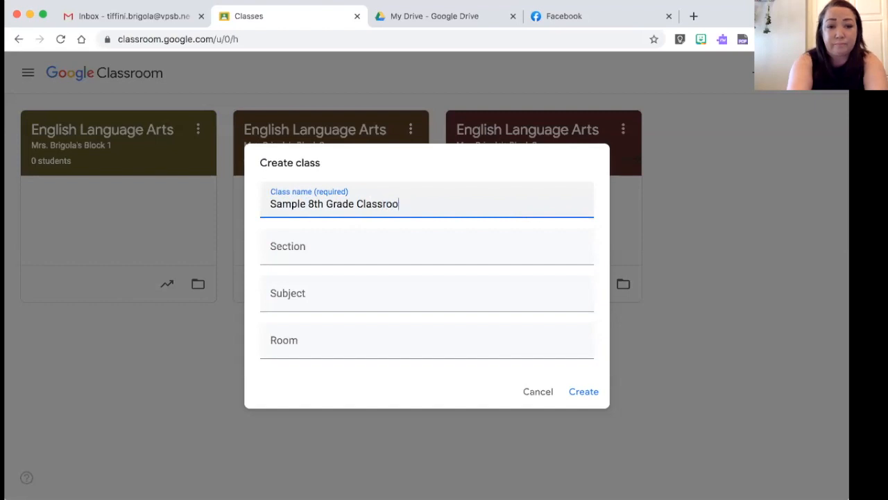
Set the section to the teacher's name followed by "1st Period" and create the class
{"action": "left_click", "coordinate": [314, 257]}
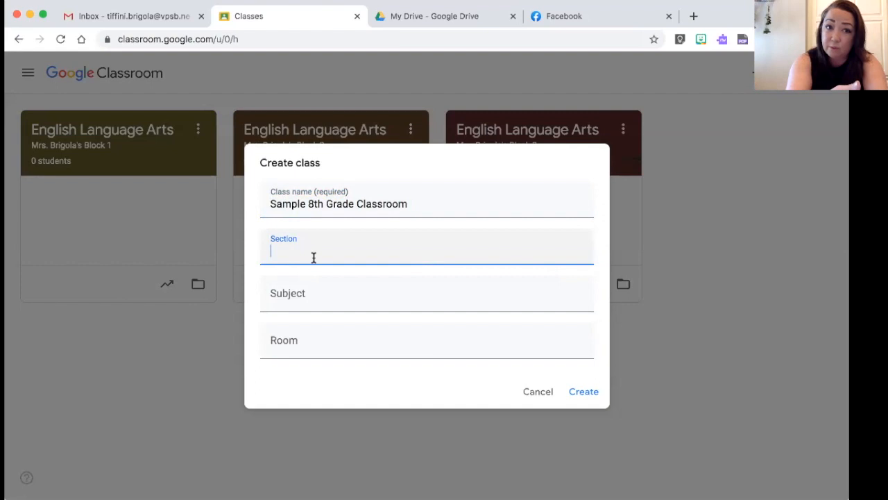
{"action": "type", "text": "Mrs. Brigola"}
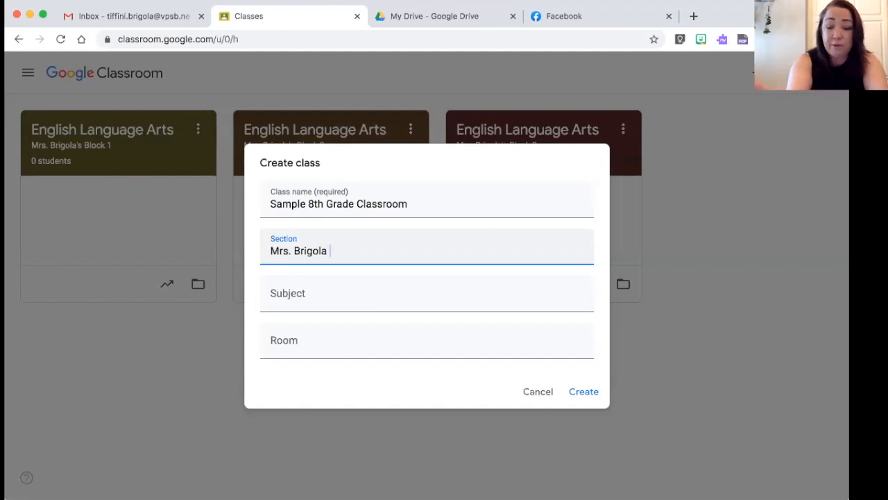
{"action": "type", "text": "1st"}
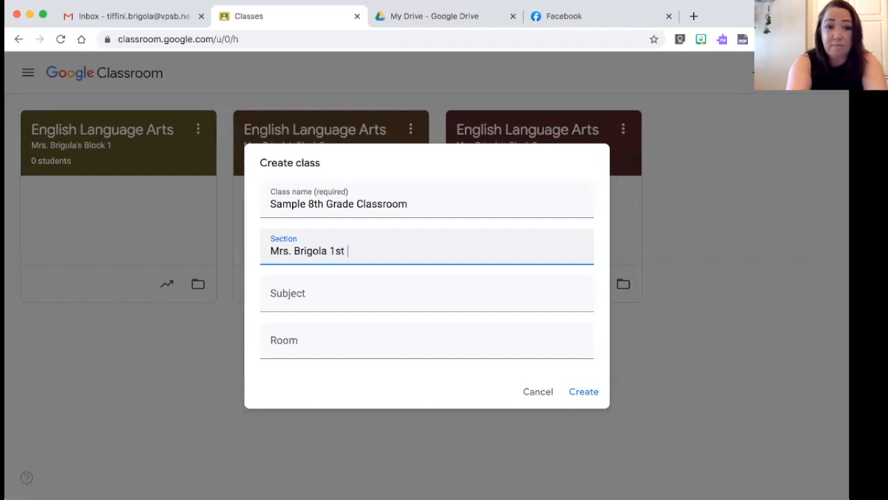
{"action": "key", "text": "BackSpace"}
{"action": "key", "text": "BackSpace"}
{"action": "key", "text": "BackSpace"}
{"action": "key", "text": "BackSpace"}
{"action": "key", "text": "BackSpace"}
{"action": "type", "text": "a's 1st Period"}
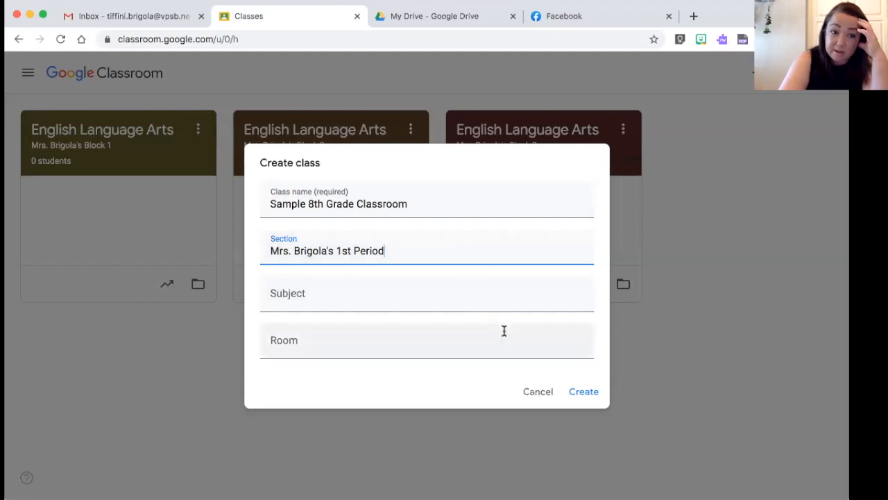
{"action": "left_click", "coordinate": [583, 393]}
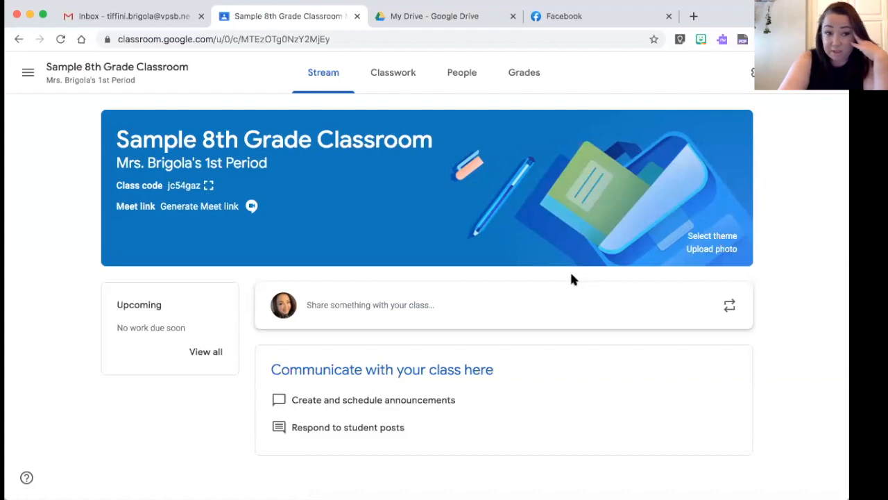
Change the class theme to the purple yarn and knitting needles image from the Other category of the gallery
{"action": "left_click", "coordinate": [713, 236]}
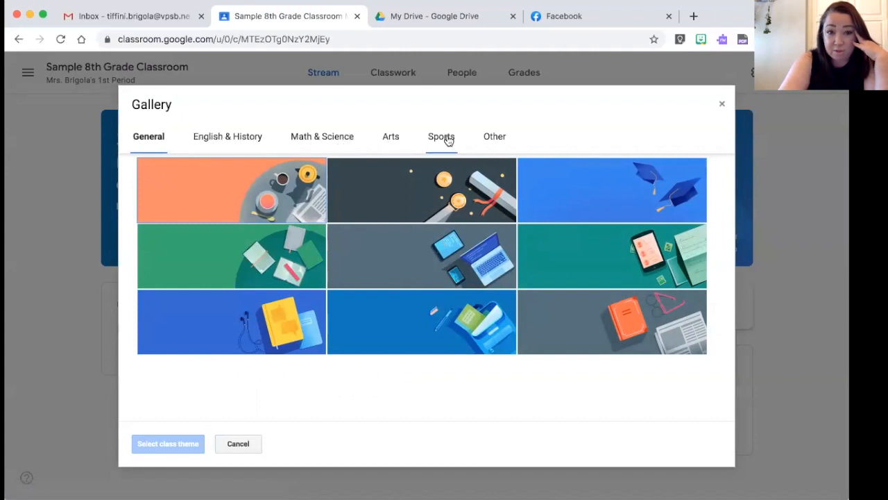
{"action": "left_click", "coordinate": [498, 138]}
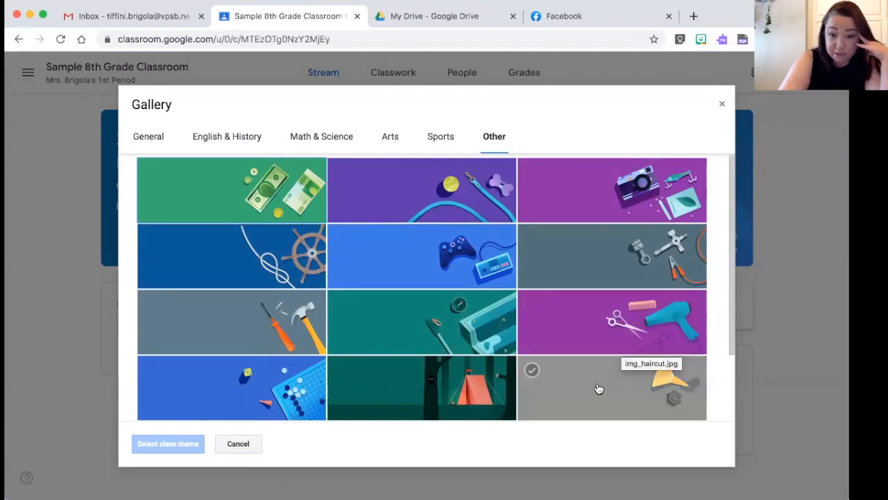
{"action": "scroll", "coordinate": [604, 394], "scroll_direction": "down", "scroll_amount": 3}
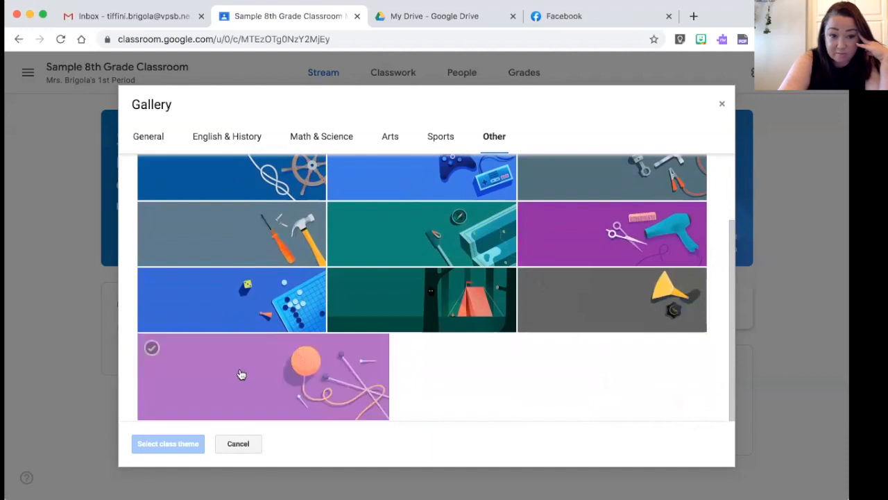
{"action": "left_click", "coordinate": [324, 377]}
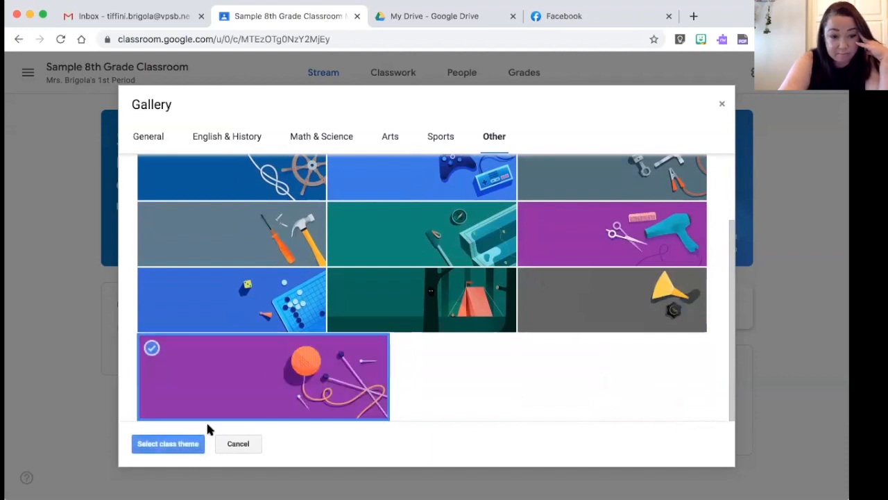
{"action": "left_click", "coordinate": [186, 439]}
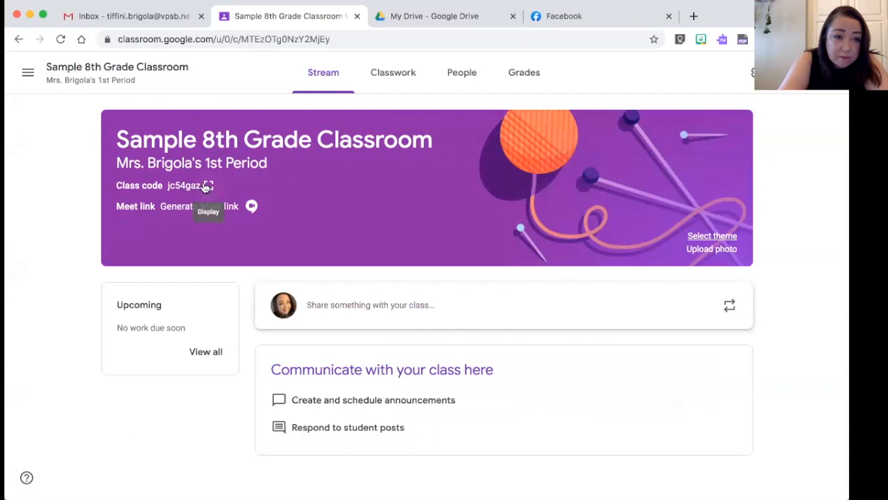
Display the class code enlarged on the Stream page and look over the People page
{"action": "left_click", "coordinate": [208, 185]}
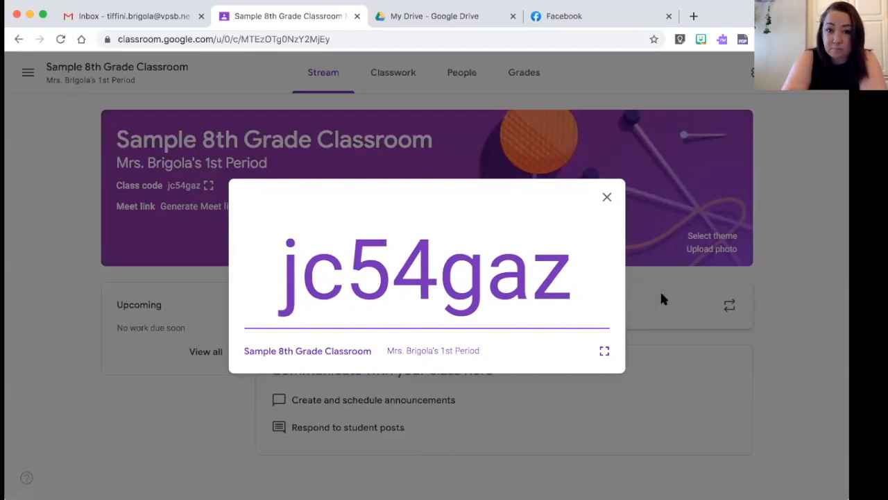
{"action": "left_click", "coordinate": [606, 196]}
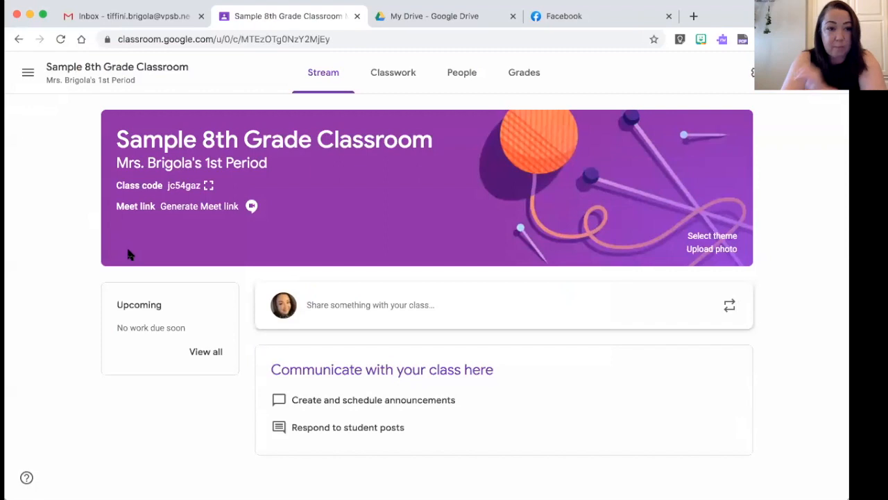
{"action": "left_click", "coordinate": [463, 73]}
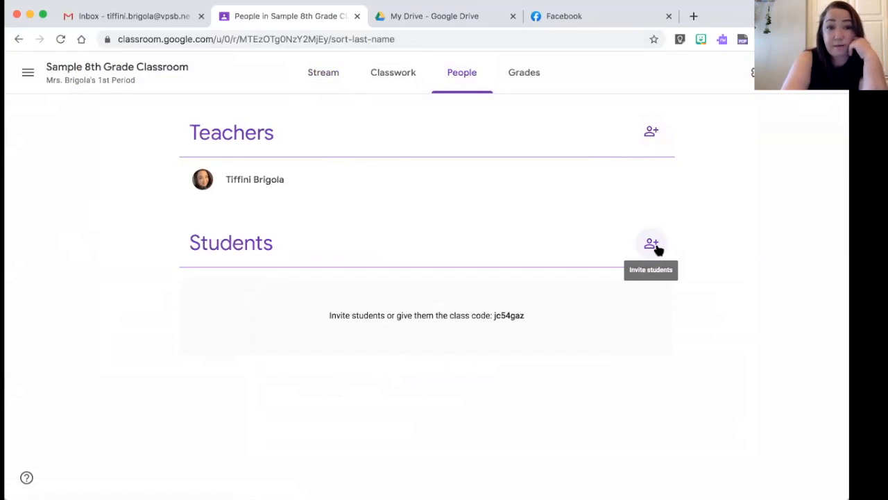
{"action": "left_click", "coordinate": [328, 78]}
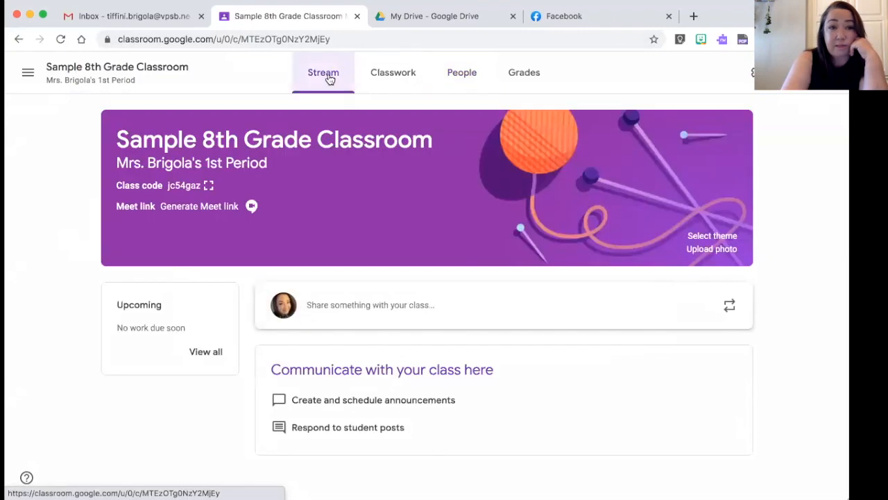
{"action": "left_click", "coordinate": [208, 186]}
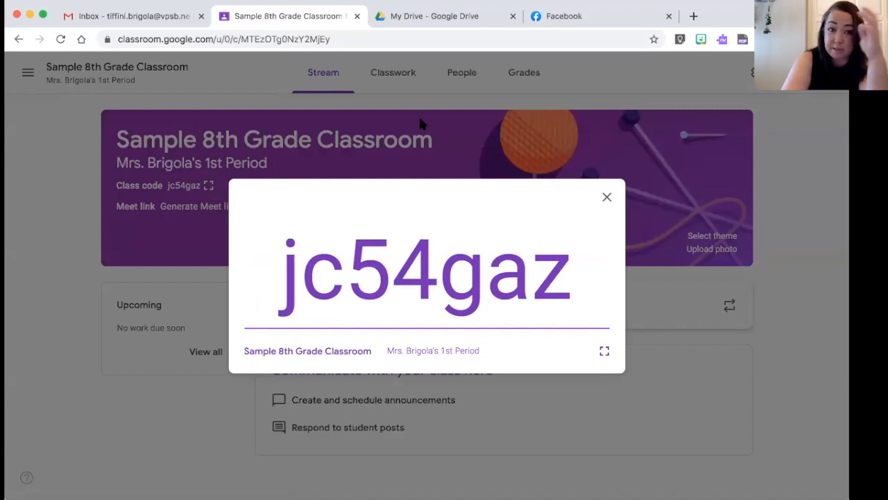
{"action": "left_click", "coordinate": [607, 197]}
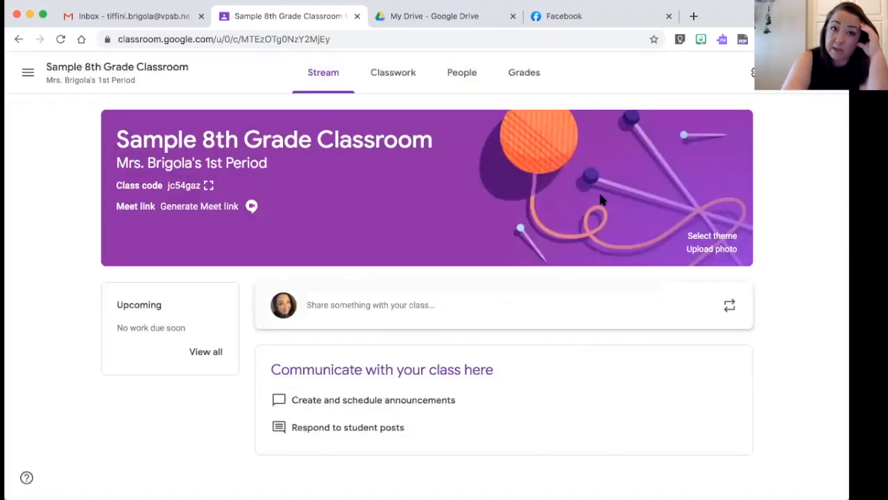
Look up colleagues by first name in the teacher invitation on the People page, then cancel the invitation
{"action": "left_click", "coordinate": [463, 76]}
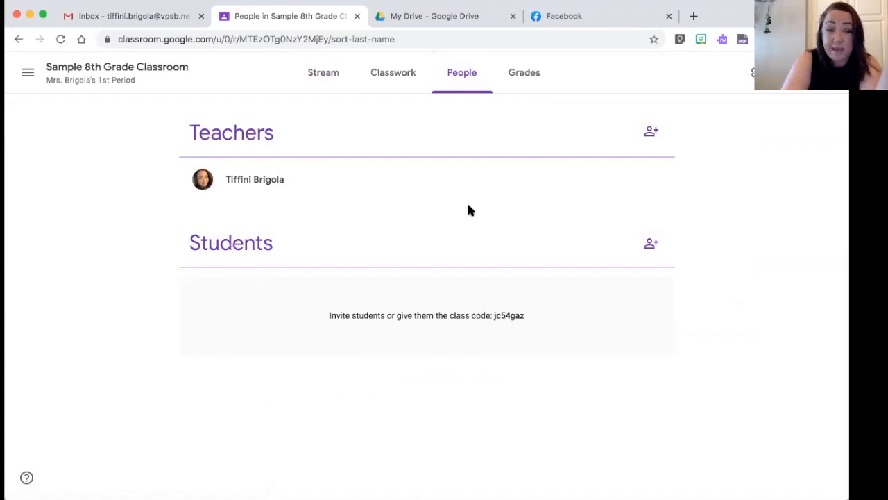
{"action": "left_click", "coordinate": [655, 132]}
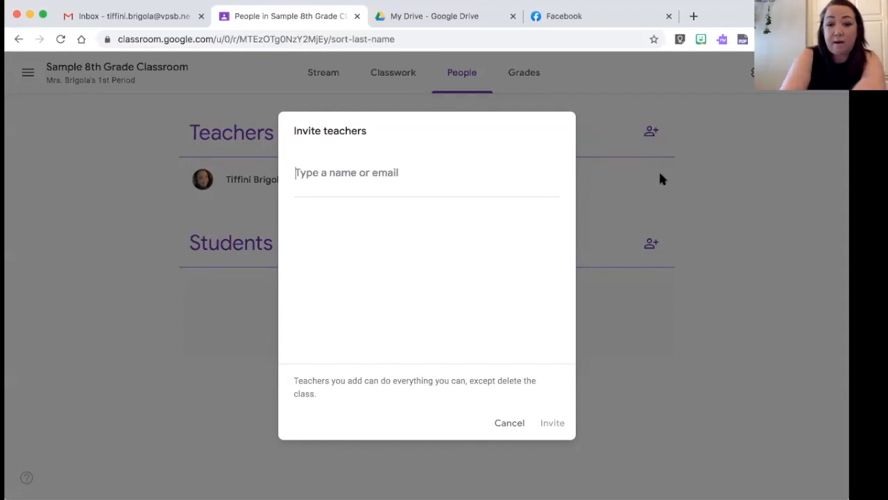
{"action": "left_click", "coordinate": [512, 423]}
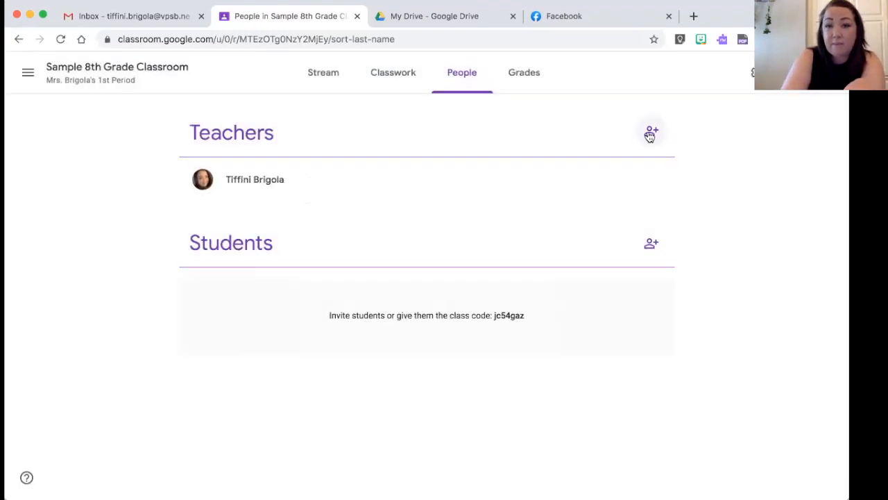
{"action": "left_click", "coordinate": [650, 133]}
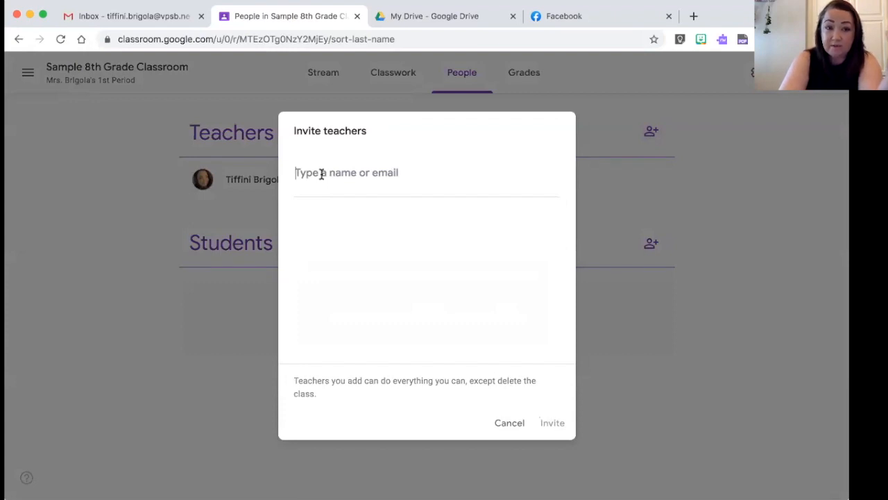
{"action": "type", "text": "kay"}
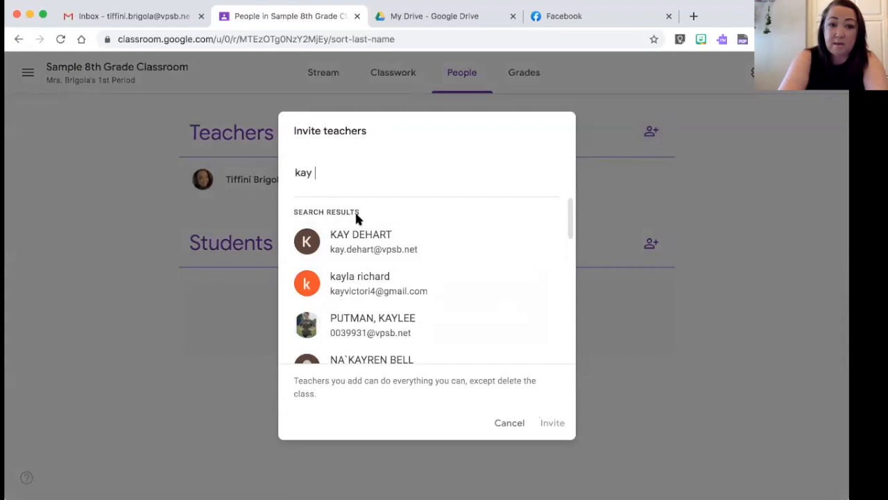
{"action": "key", "text": "BackSpace"}
{"action": "key", "text": "BackSpace"}
{"action": "key", "text": "BackSpace"}
{"action": "key", "text": "BackSpace"}
{"action": "type", "text": "sara"}
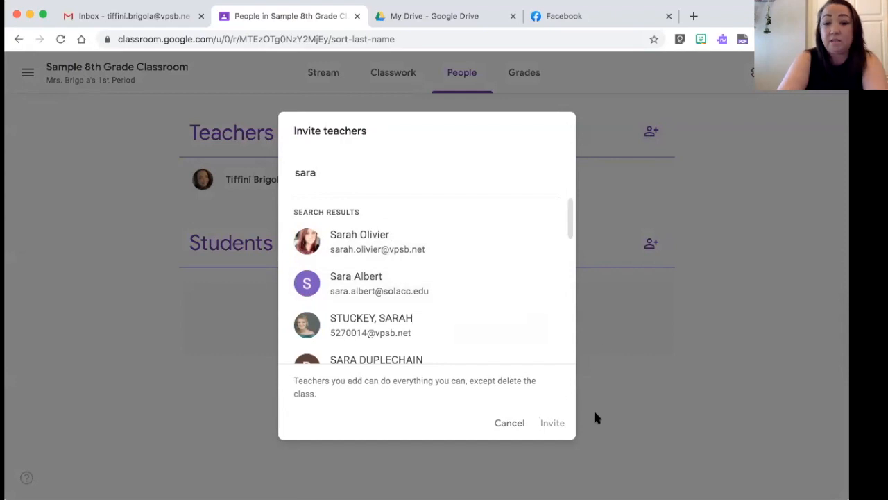
{"action": "left_click", "coordinate": [510, 425]}
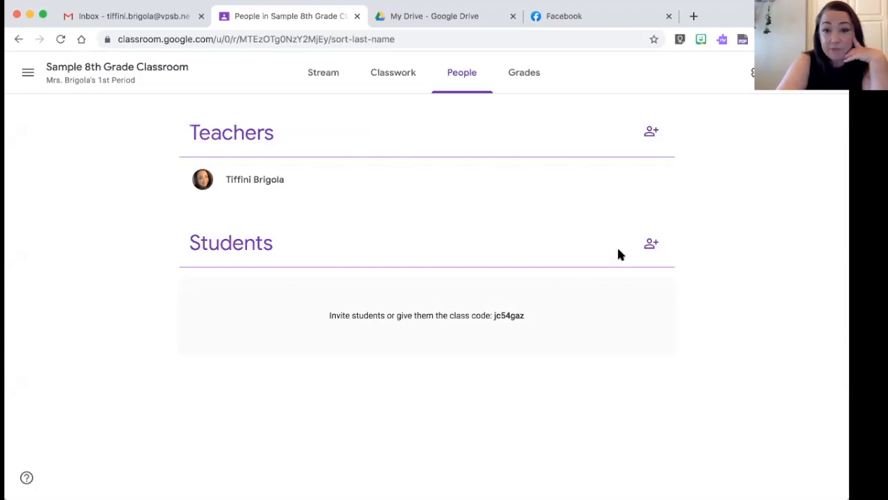
Open the student invitation form and cancel it, and look over the Grades, Classwork, Stream and People pages
{"action": "left_click", "coordinate": [653, 244]}
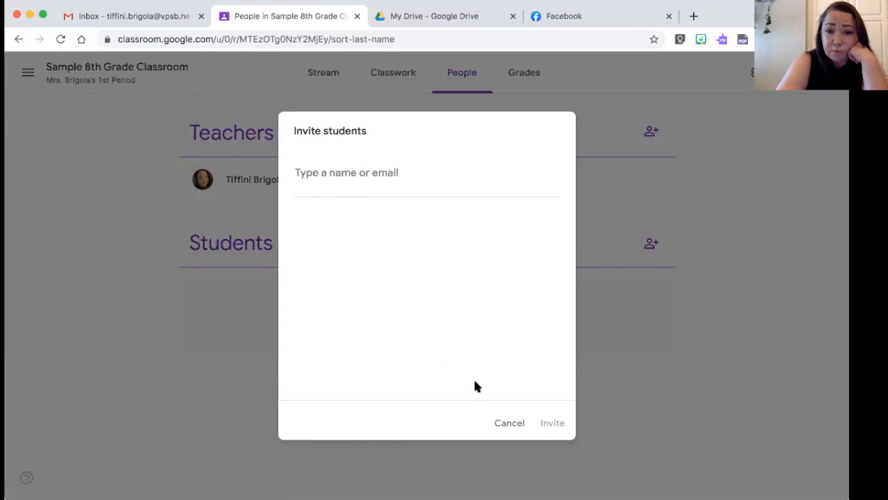
{"action": "left_click", "coordinate": [509, 425]}
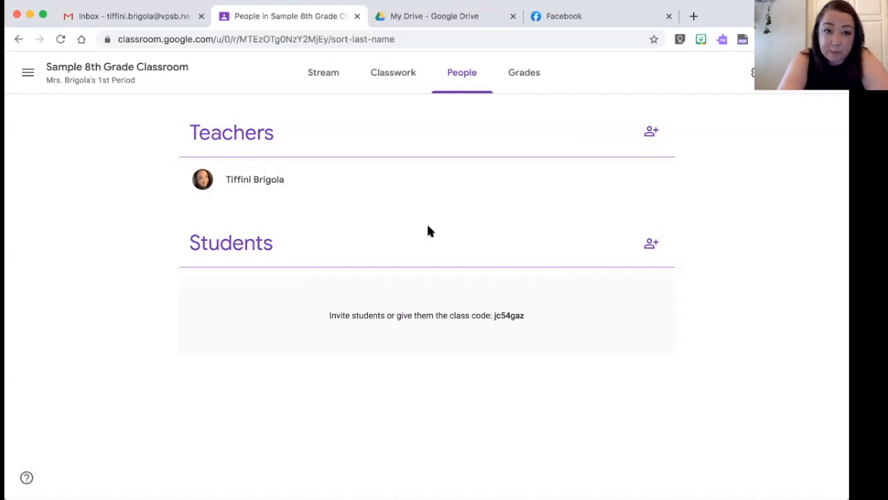
{"action": "left_click", "coordinate": [524, 73]}
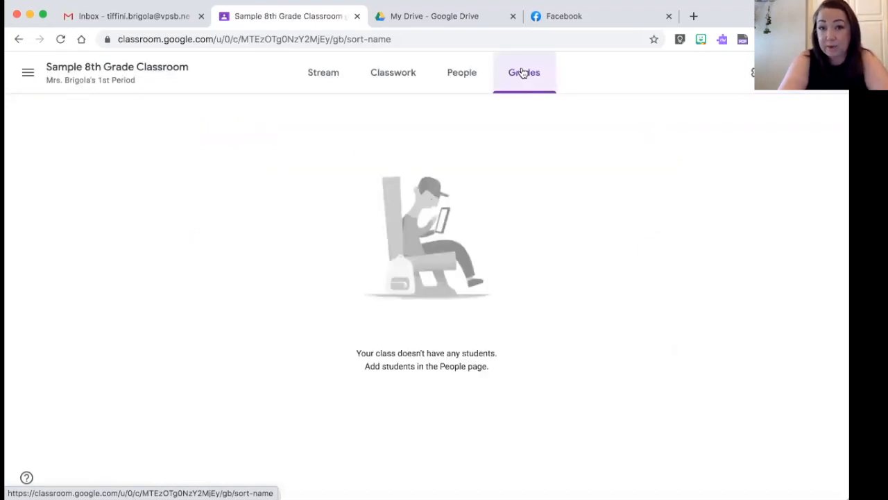
{"action": "left_click", "coordinate": [396, 80]}
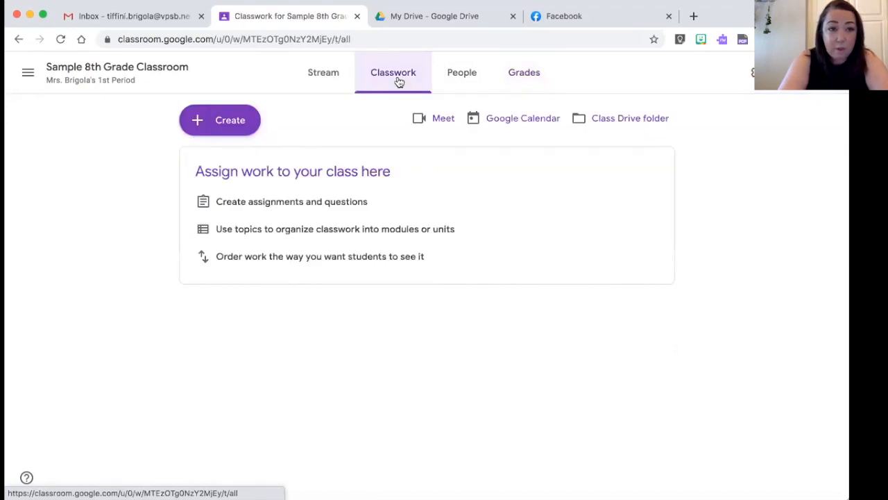
{"action": "left_click", "coordinate": [331, 79]}
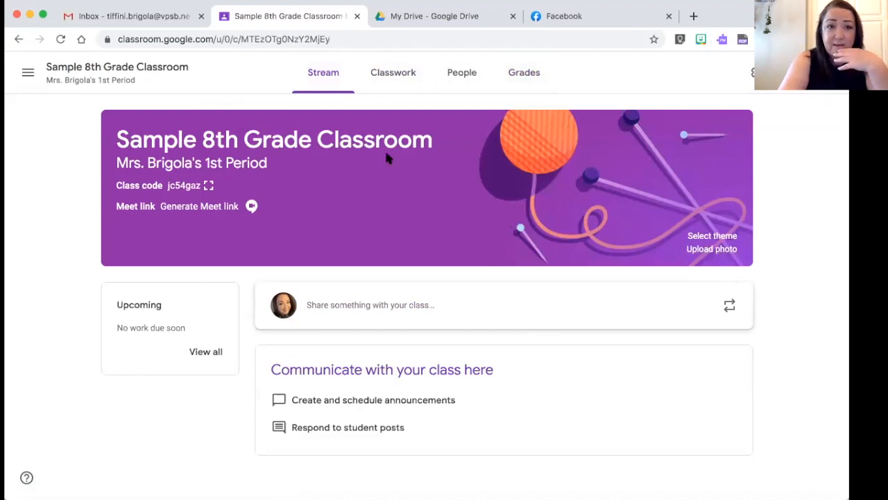
{"action": "left_click", "coordinate": [478, 75]}
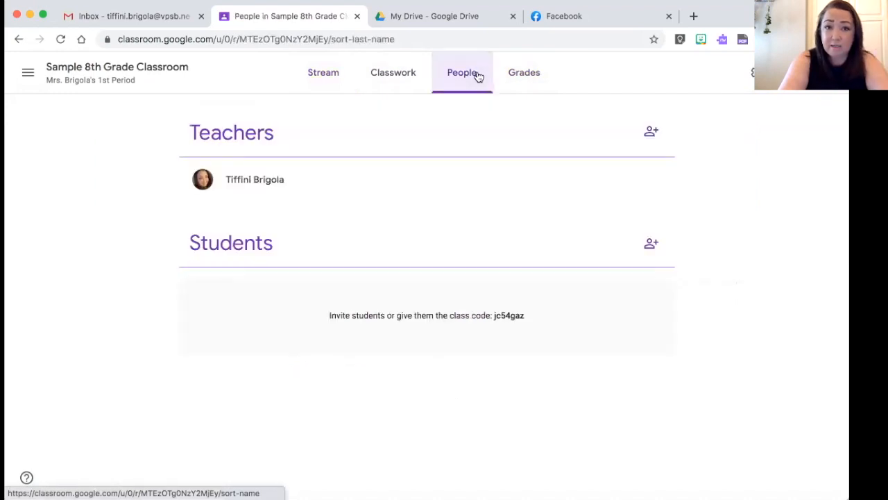
Add a topic named "Class Resources" on the Classwork page
{"action": "left_click", "coordinate": [403, 76]}
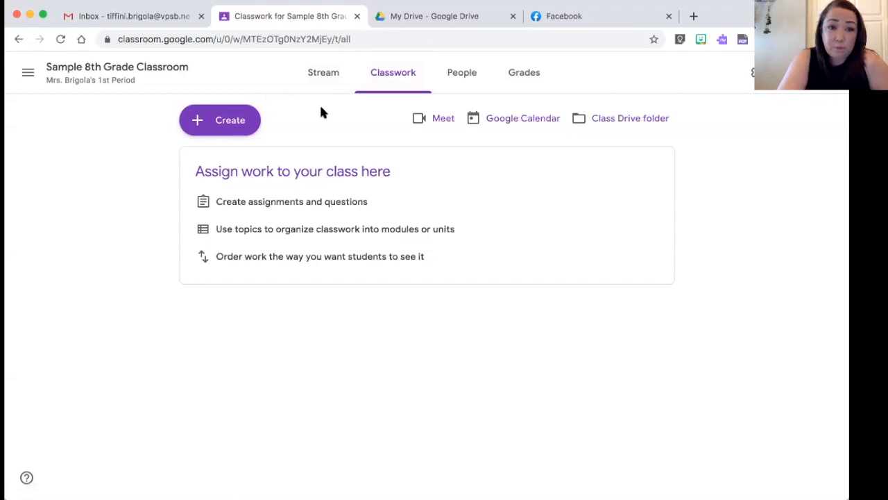
{"action": "left_click", "coordinate": [229, 128]}
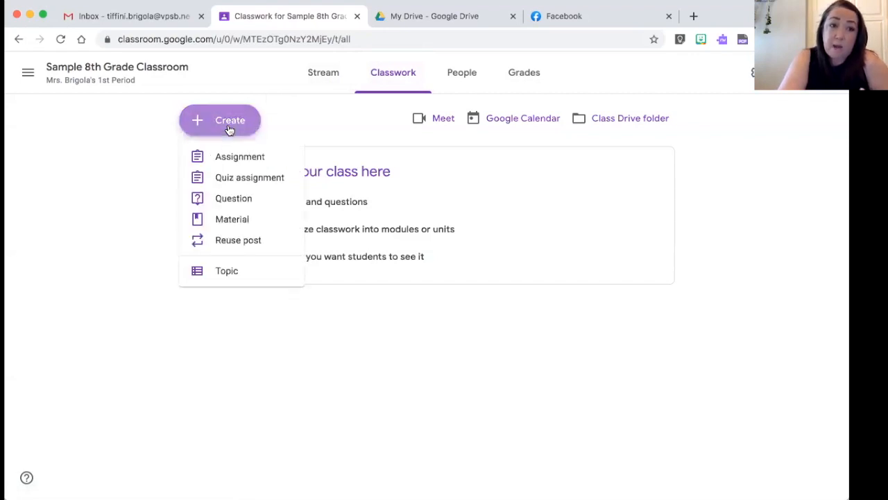
{"action": "left_click", "coordinate": [229, 270]}
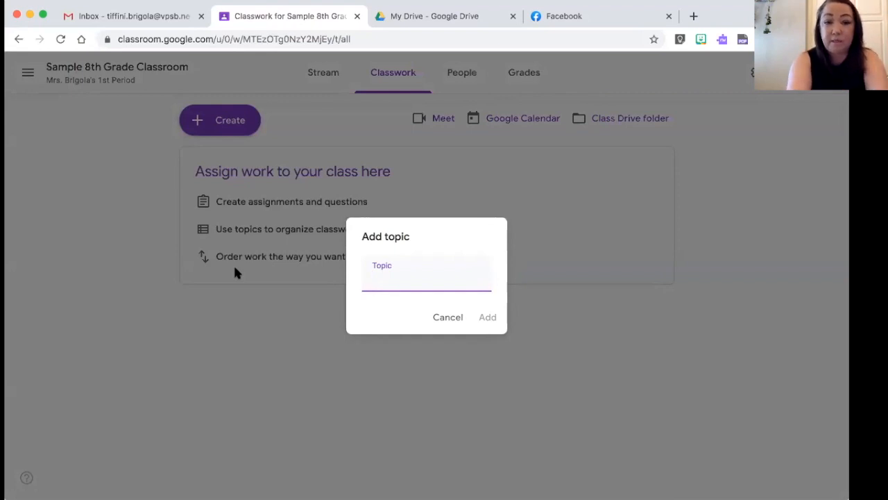
{"action": "type", "text": "Class "}
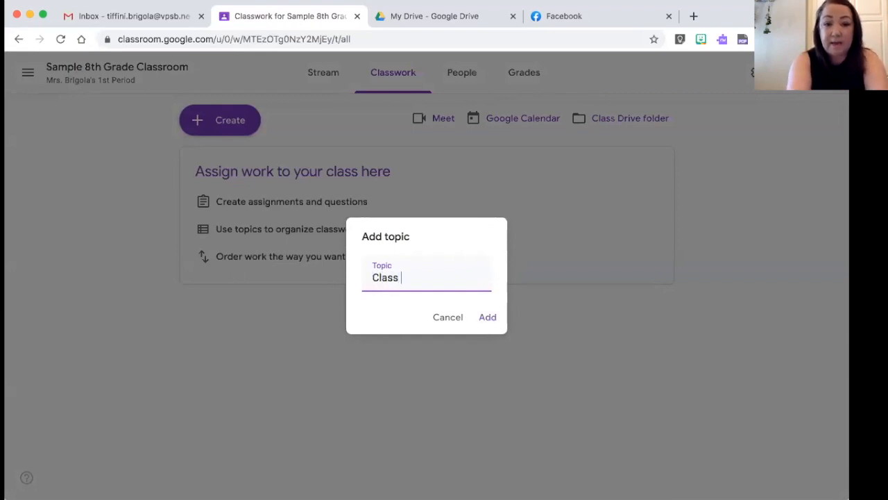
{"action": "type", "text": "Resources"}
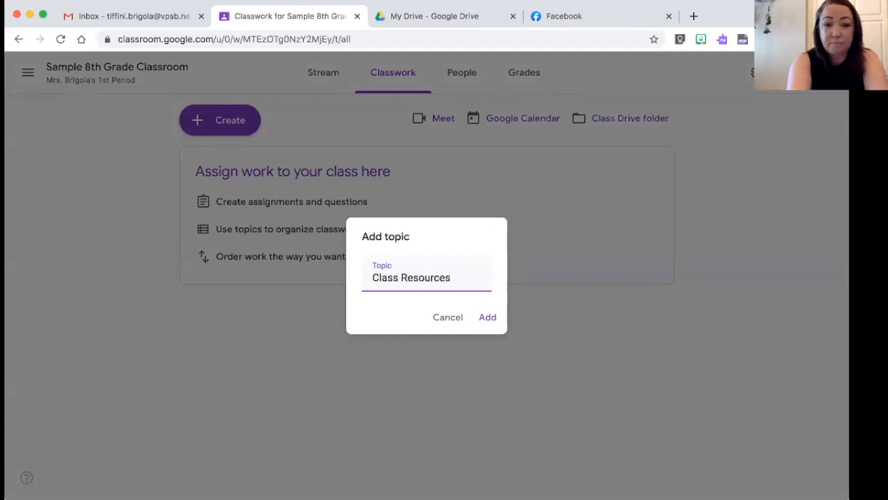
{"action": "key", "text": "Return"}
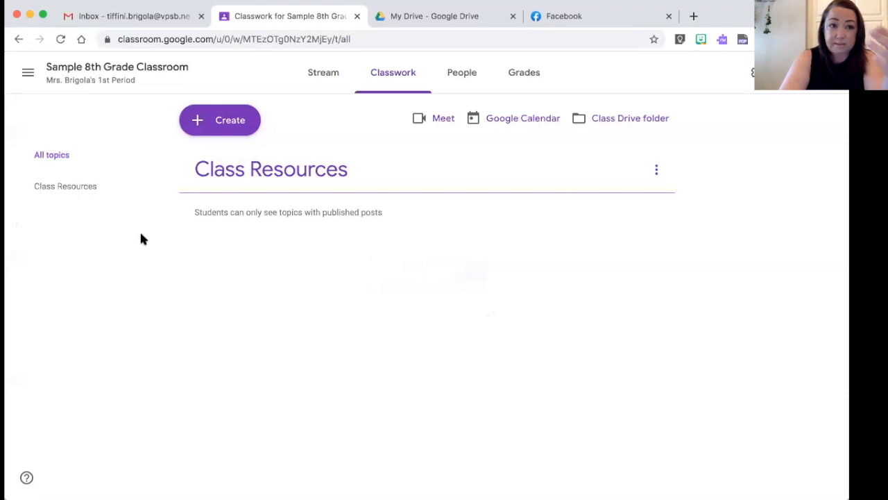
Add the topic "Module 1: Flowers for Algernon" and move the Class Resources topic above it
{"action": "left_click", "coordinate": [207, 126]}
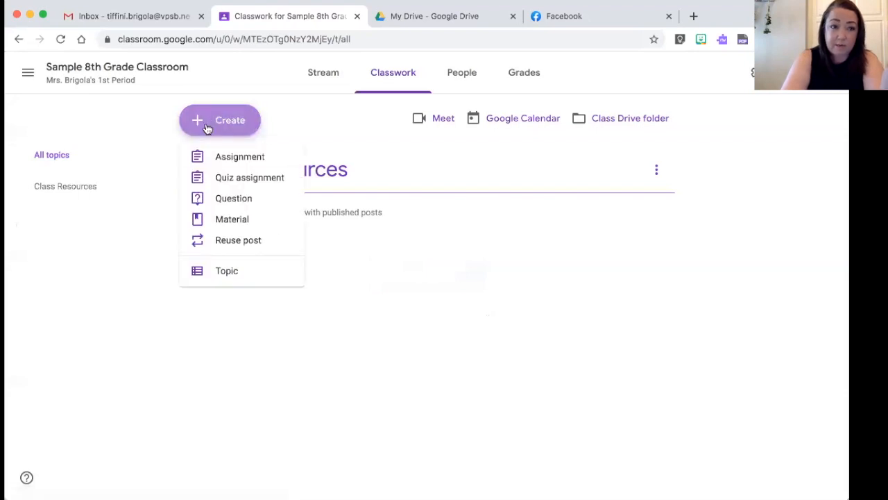
{"action": "left_click", "coordinate": [224, 272]}
{"action": "type", "text": "Module 1:"}
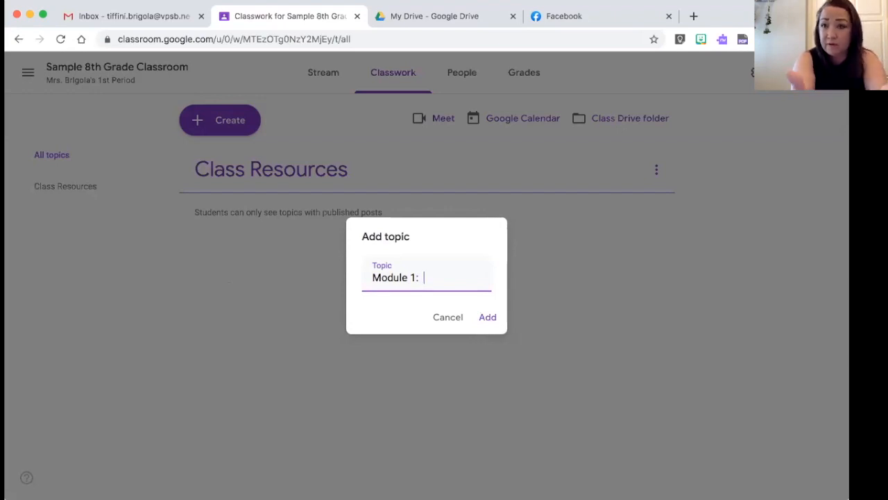
{"action": "type", "text": "Flowers F"}
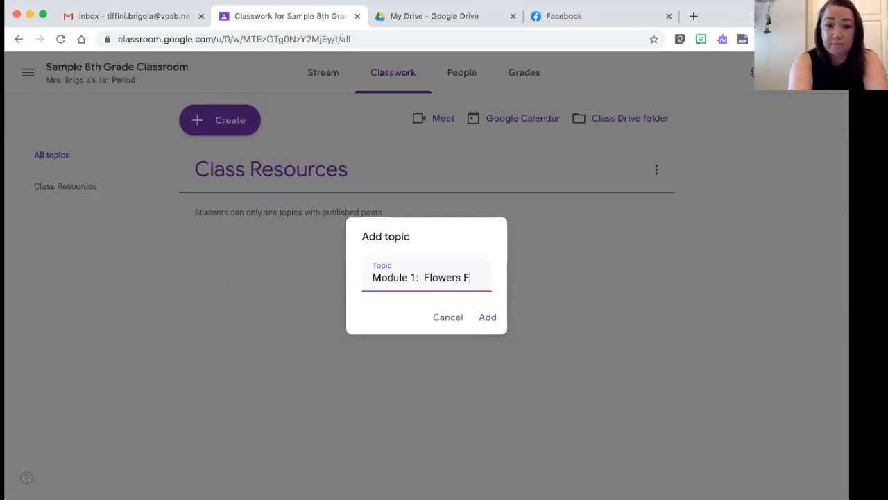
{"action": "key", "text": "BackSpace"}
{"action": "type", "text": "for Algernon"}
{"action": "key", "text": "Return"}
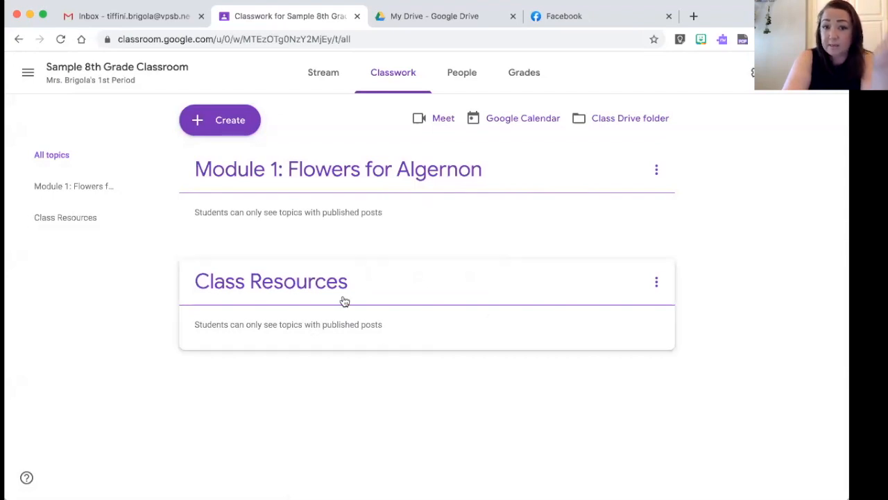
{"action": "left_click_drag", "start_coordinate": [440, 292], "coordinate": [428, 183]}
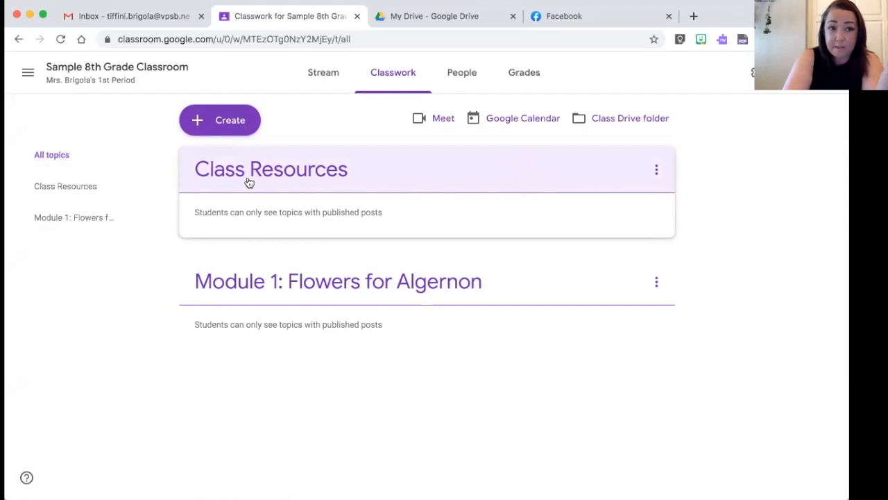
Add the topic "Module 2: The Tell-Tale Heart" and move it below the Module 1 topic
{"action": "left_click", "coordinate": [226, 124]}
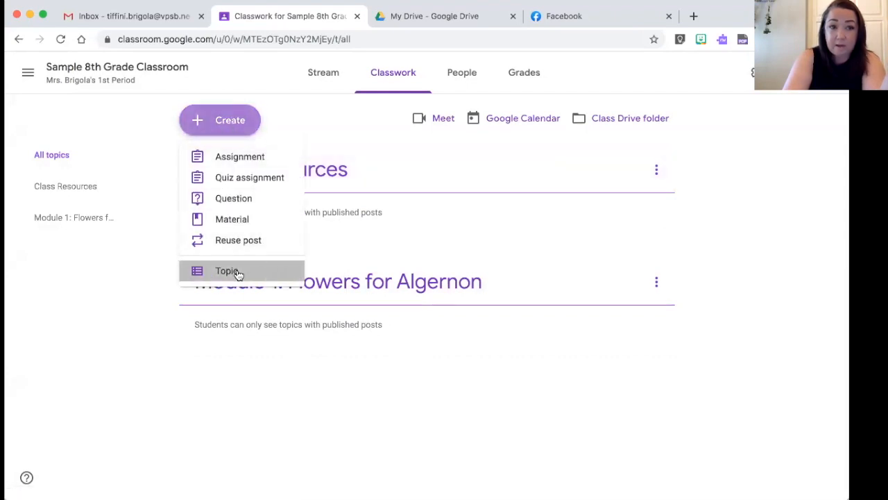
{"action": "left_click", "coordinate": [235, 270]}
{"action": "type", "text": "Module 2:"}
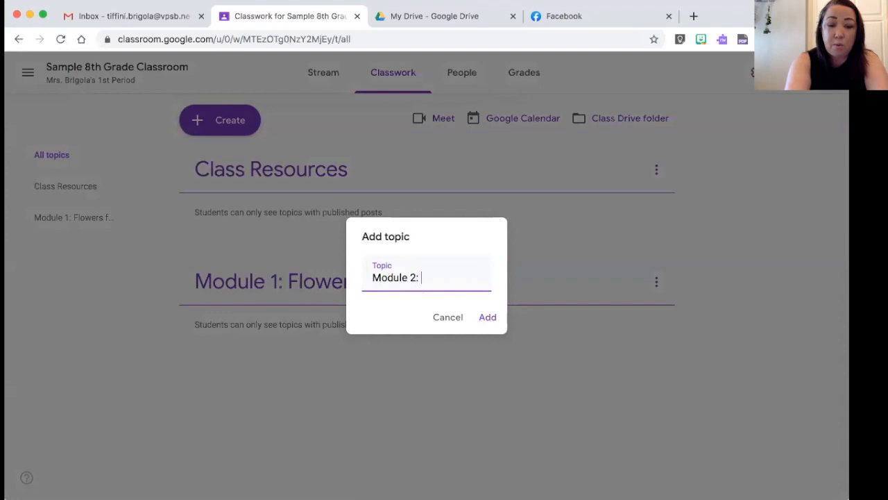
{"action": "type", "text": "The Tell"}
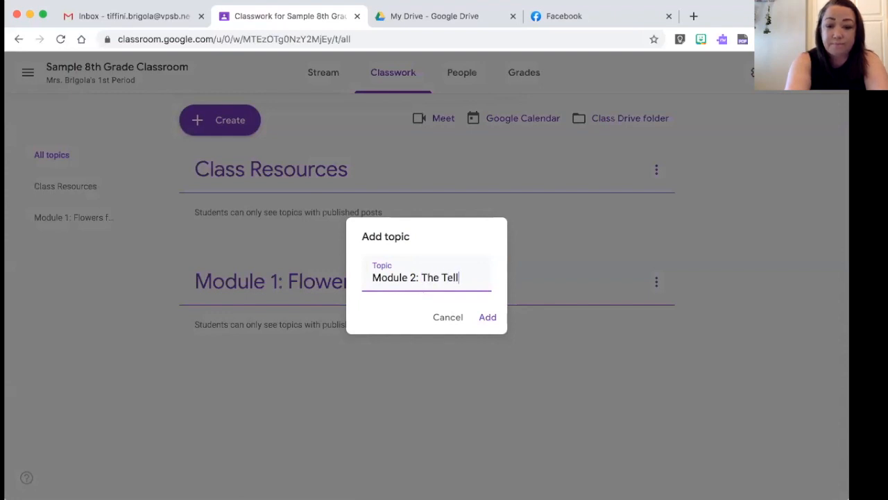
{"action": "type", "text": "-Tale Heart"}
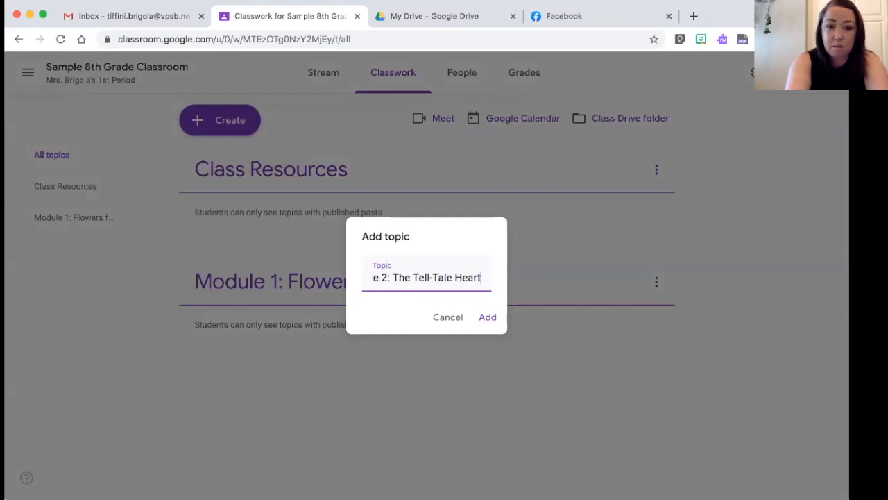
{"action": "key", "text": "Return"}
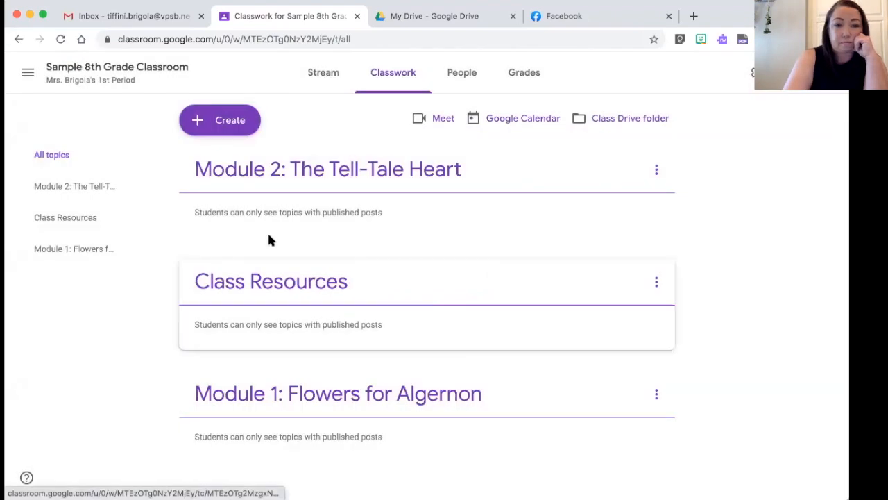
{"action": "left_click_drag", "start_coordinate": [534, 190], "coordinate": [529, 420]}
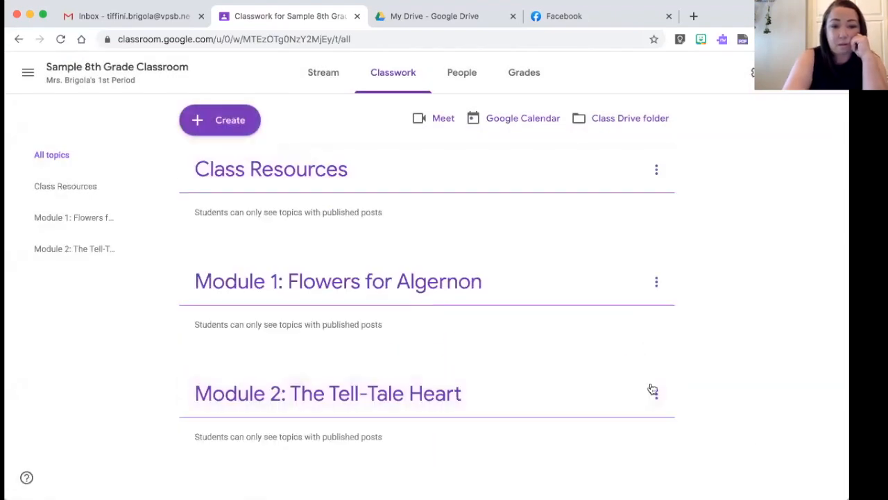
Add the topic "Module 3: Conservation" and move it to the end of the topic list, below Module 2
{"action": "left_click", "coordinate": [230, 117]}
{"action": "left_click", "coordinate": [237, 270]}
{"action": "type", "text": "odu"}
{"action": "key", "text": "BackSpace"}
{"action": "key", "text": "BackSpace"}
{"action": "key", "text": "BackSpace"}
{"action": "type", "text": "M"}
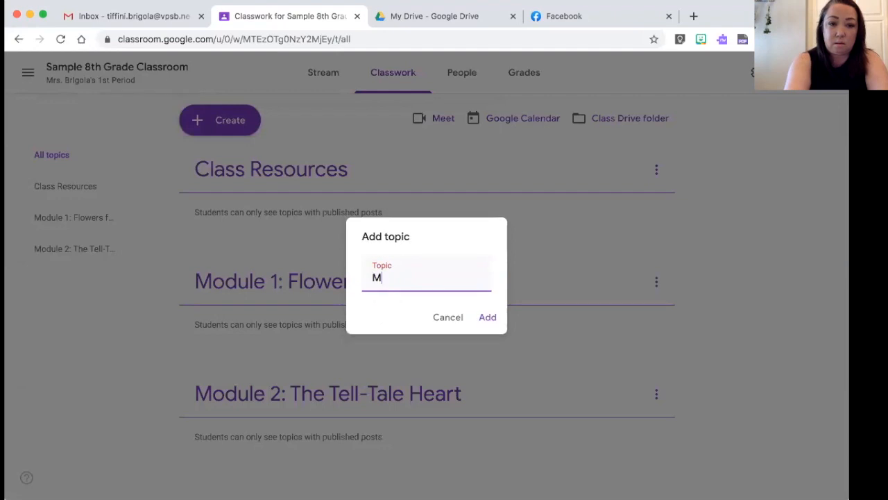
{"action": "type", "text": "odule 3: "}
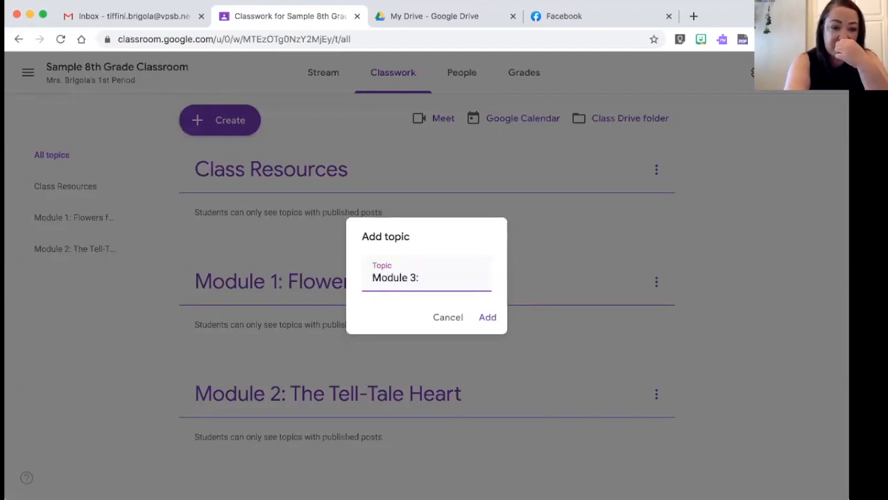
{"action": "type", "text": "Conservation"}
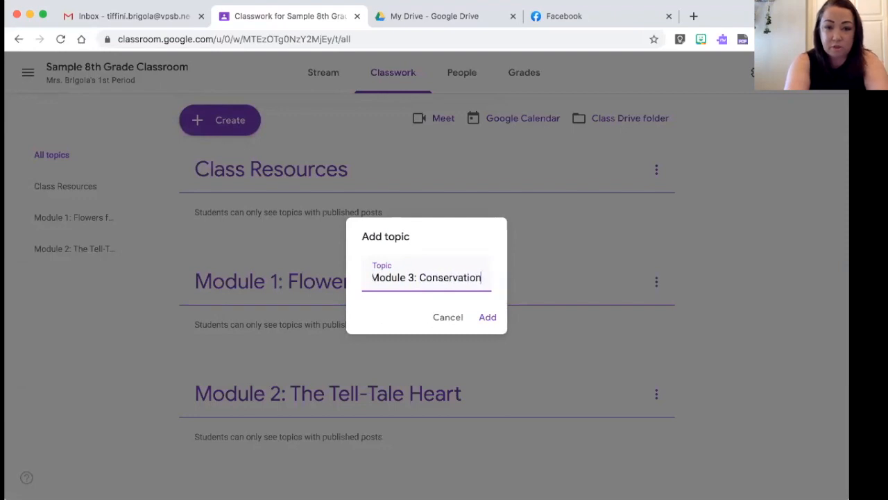
{"action": "key", "text": "Return"}
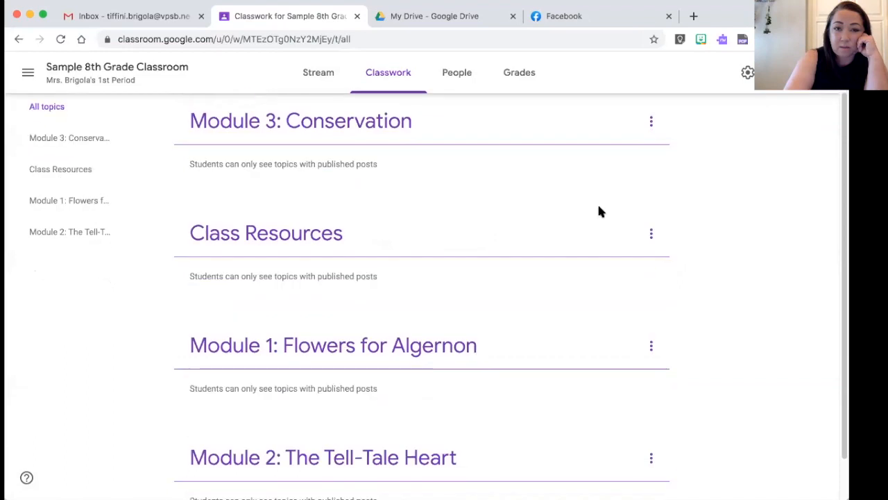
{"action": "left_click_drag", "start_coordinate": [561, 139], "coordinate": [544, 456]}
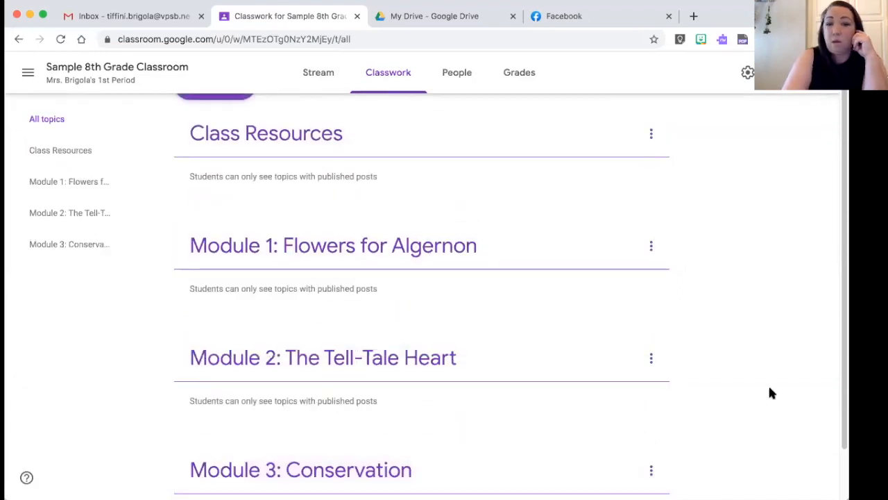
Review the order of the Classwork topics and the options available for the Module 1 topic
{"action": "scroll", "coordinate": [736, 291], "scroll_direction": "up", "scroll_amount": 1}
{"action": "scroll", "coordinate": [735, 291], "scroll_direction": "down", "scroll_amount": 3}
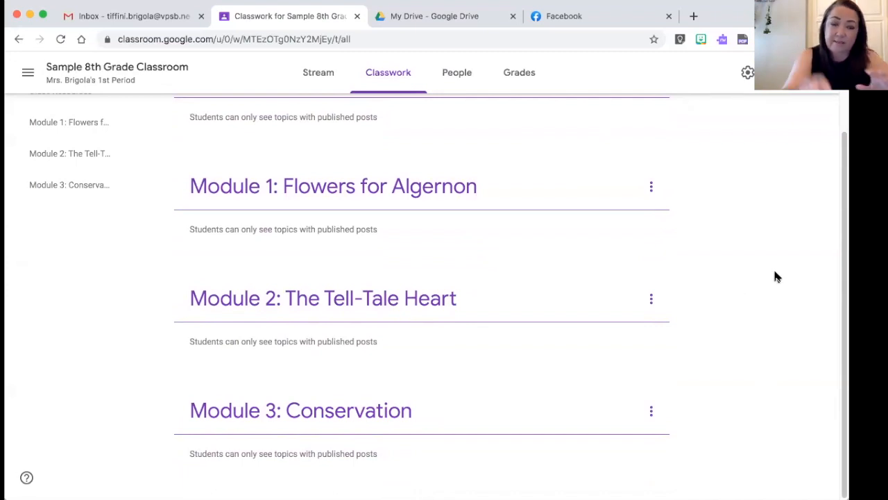
{"action": "scroll", "coordinate": [728, 252], "scroll_direction": "up", "scroll_amount": 3}
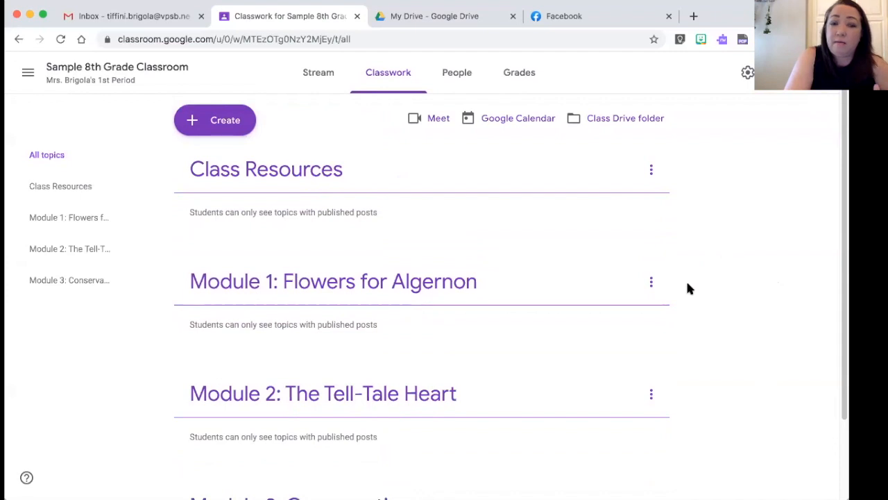
{"action": "left_click", "coordinate": [651, 283]}
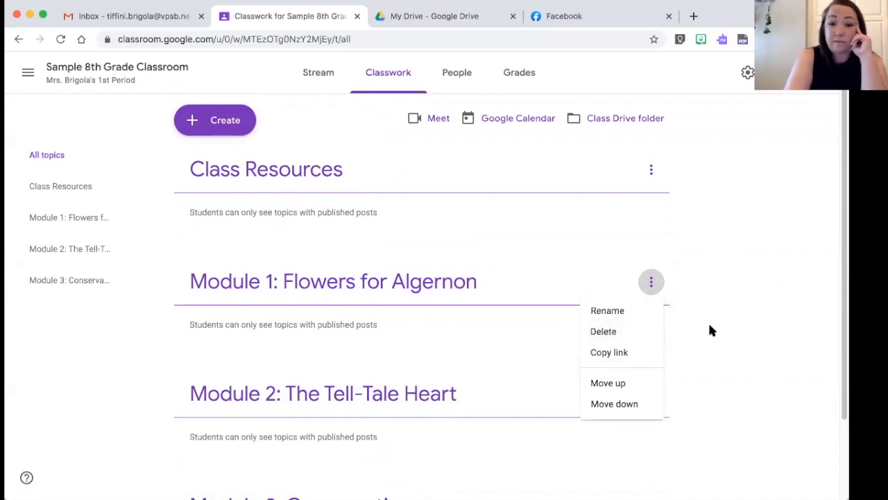
{"action": "left_click", "coordinate": [646, 281]}
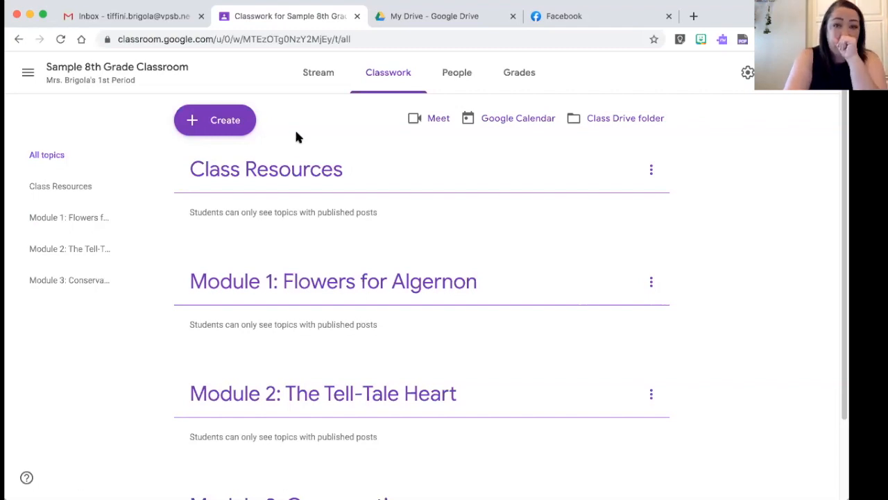
Open dictionary.com in a new browser tab
{"action": "left_click", "coordinate": [691, 16]}
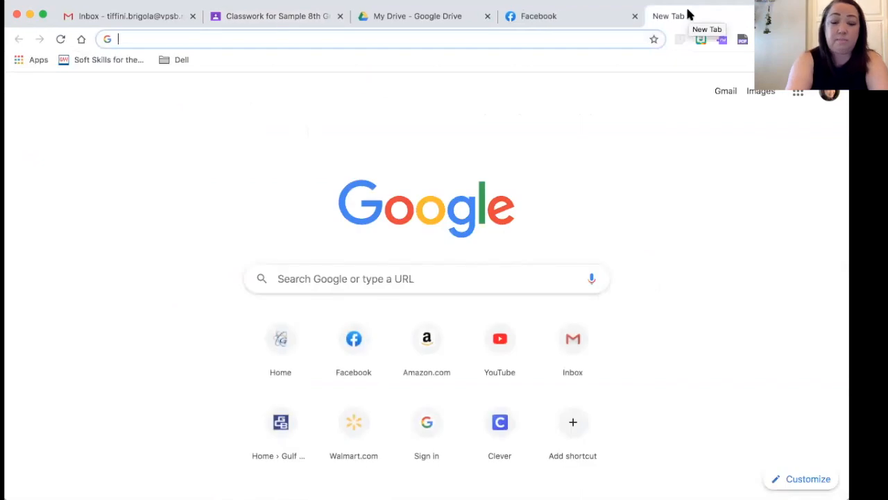
{"action": "type", "text": "citron"}
{"action": "key", "text": "BackSpace"}
{"action": "key", "text": "BackSpace"}
{"action": "key", "text": "BackSpace"}
{"action": "key", "text": "BackSpace"}
{"action": "key", "text": "BackSpace"}
{"action": "key", "text": "BackSpace"}
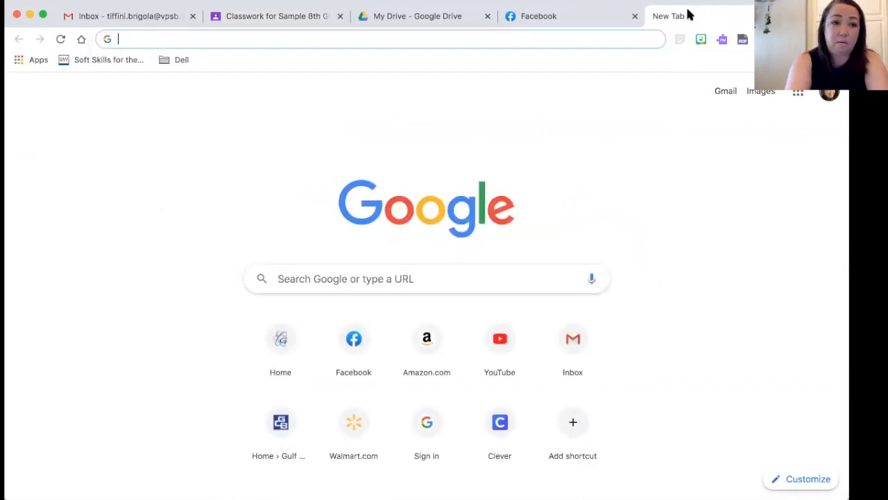
{"action": "type", "text": "dictionary.c"}
{"action": "key", "text": "Return"}
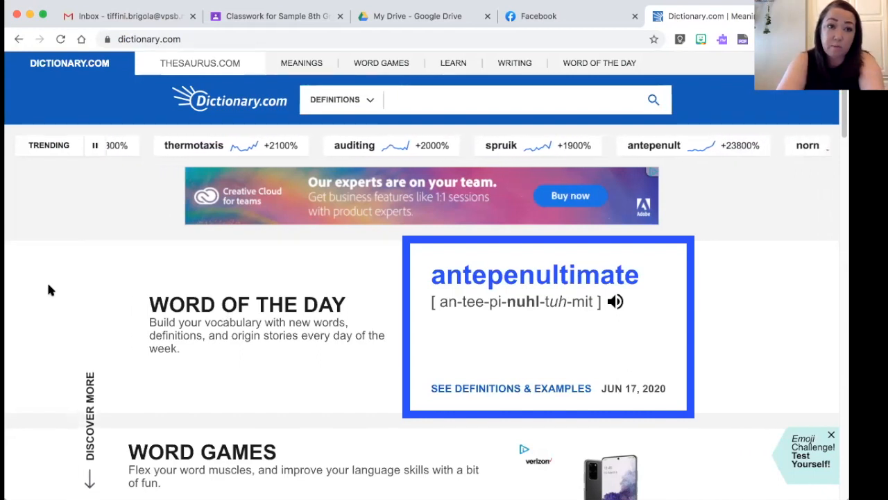
Copy the dictionary.com web address and return to the Classwork page of the Sample 8th Grade Classroom
{"action": "left_click", "coordinate": [197, 40]}
{"action": "key", "text": "super+c"}
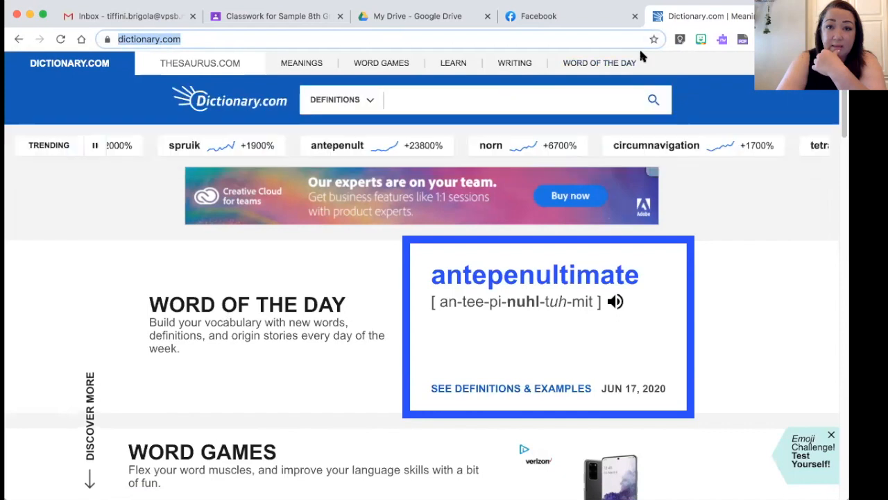
{"action": "left_click", "coordinate": [608, 27]}
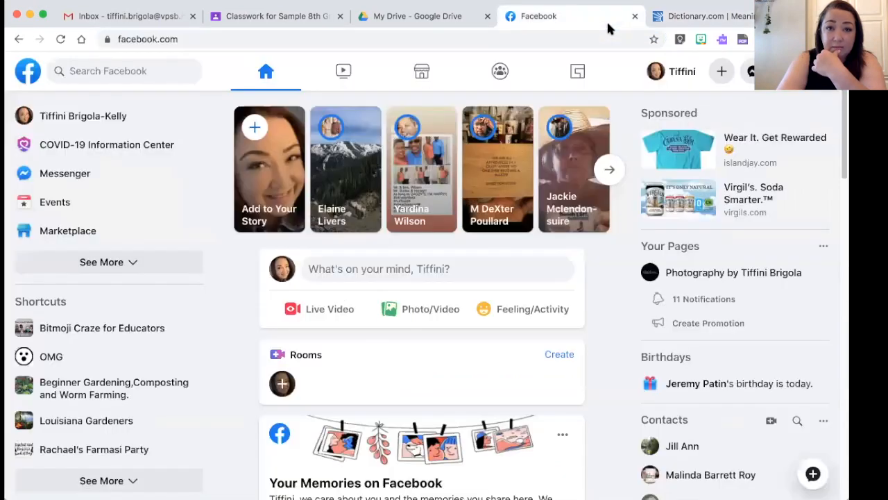
{"action": "left_click", "coordinate": [448, 19]}
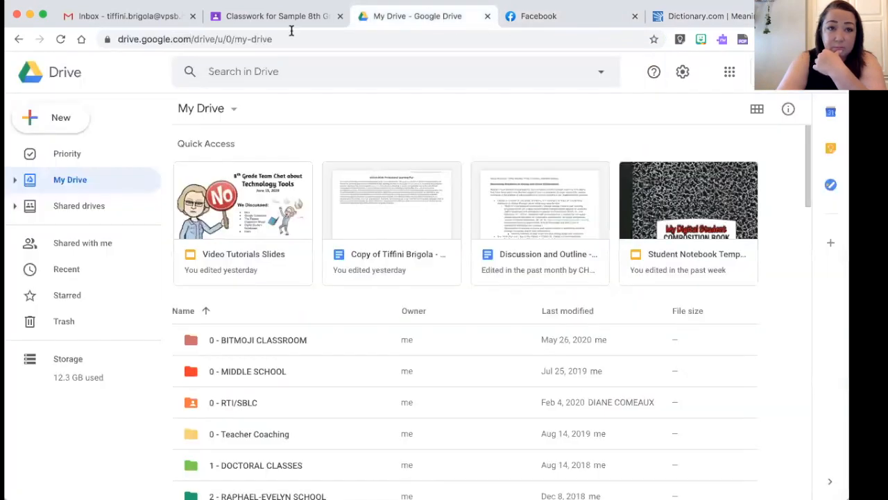
{"action": "left_click", "coordinate": [256, 19]}
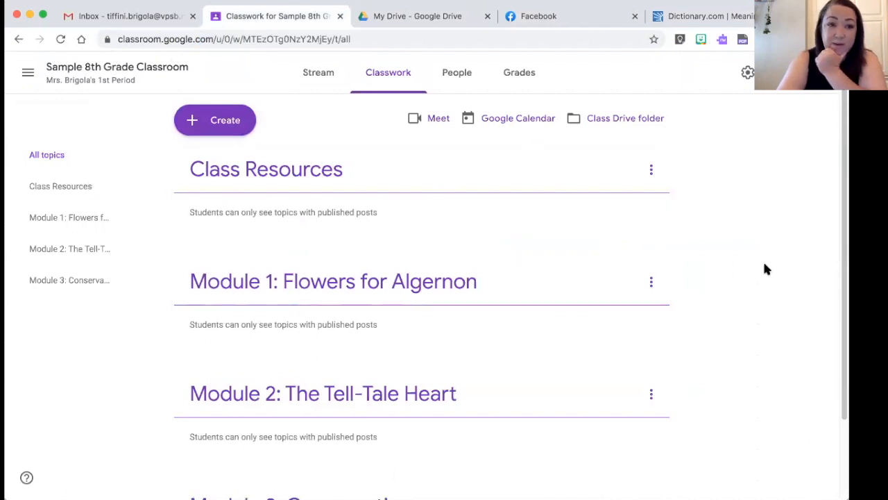
Start a new Classwork material titled "Dictionary Website"
{"action": "left_click", "coordinate": [218, 125]}
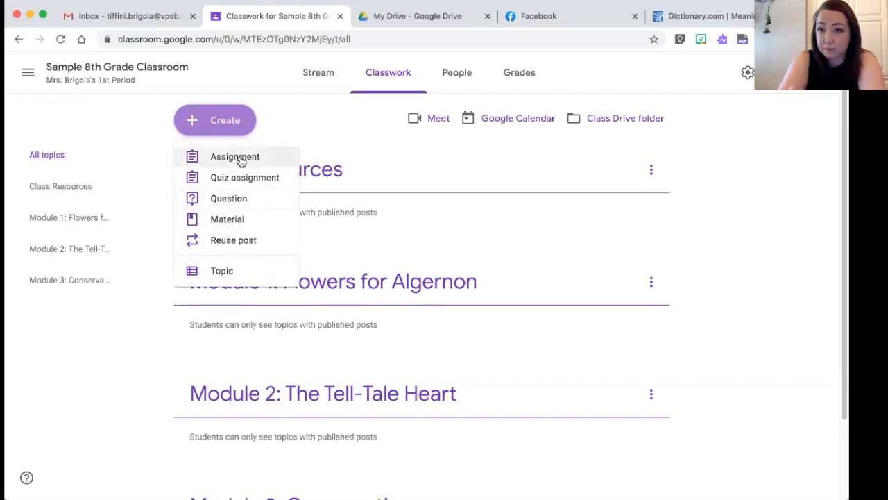
{"action": "left_click", "coordinate": [228, 219]}
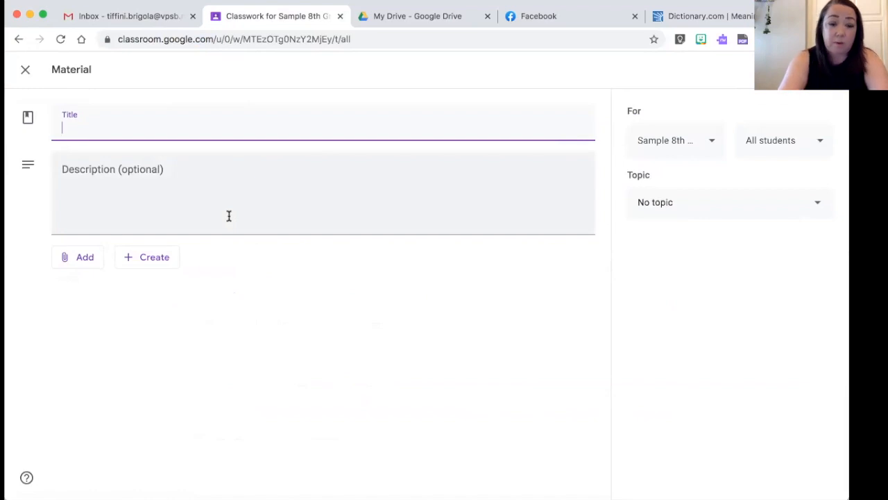
{"action": "type", "text": "Ci"}
{"action": "key", "text": "BackSpace"}
{"action": "key", "text": "BackSpace"}
{"action": "type", "text": "Dictionary"}
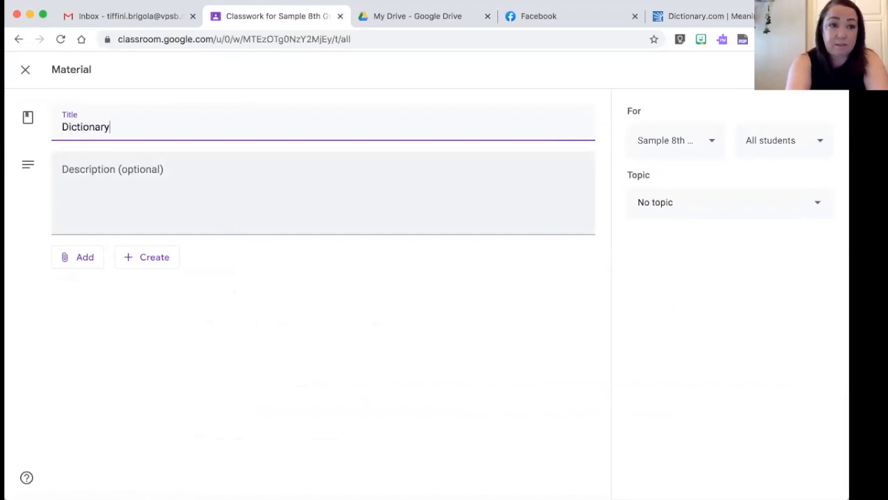
{"action": "type", "text": " Website"}
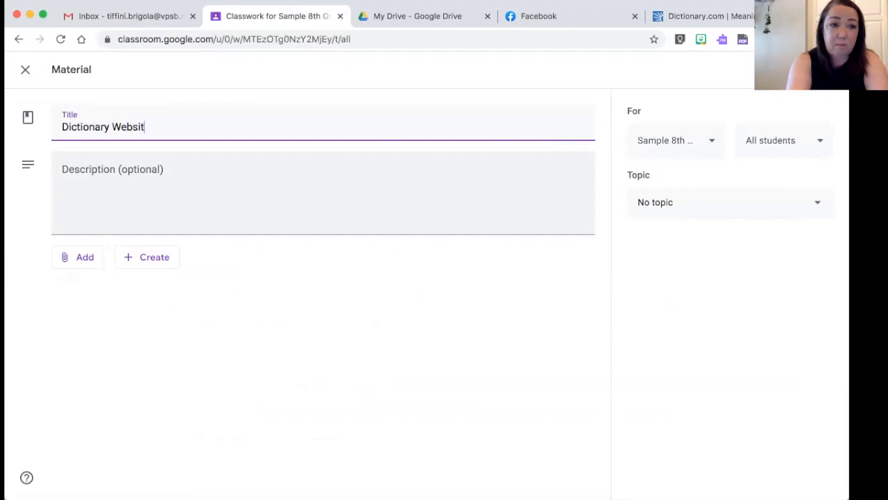
Enter the material's description "Use this link to define unknown words."
{"action": "left_click", "coordinate": [187, 180]}
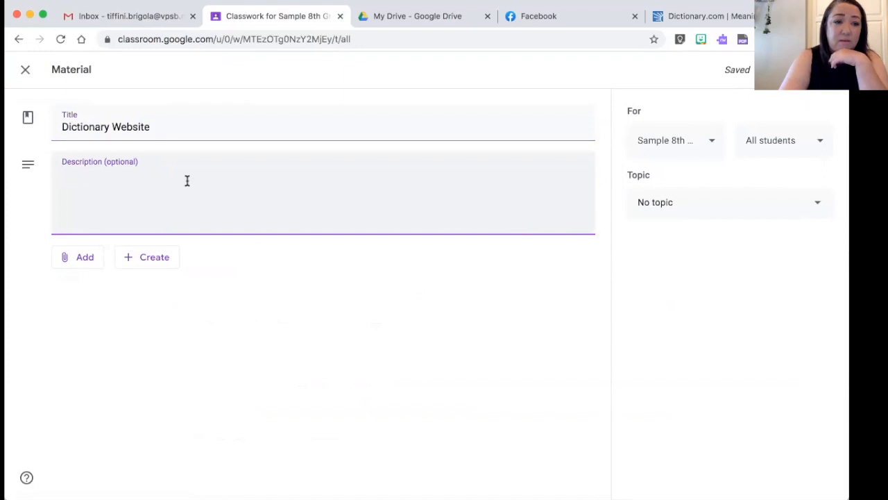
{"action": "type", "text": "Use"}
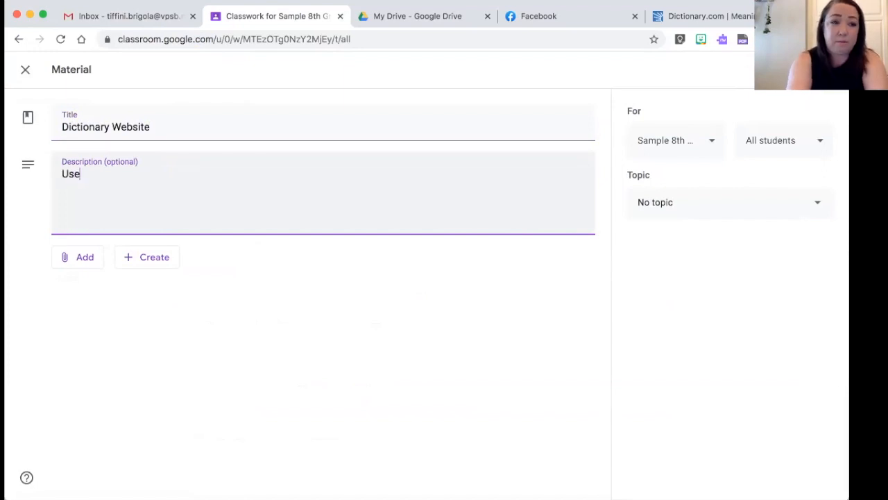
{"action": "type", "text": " this link to"}
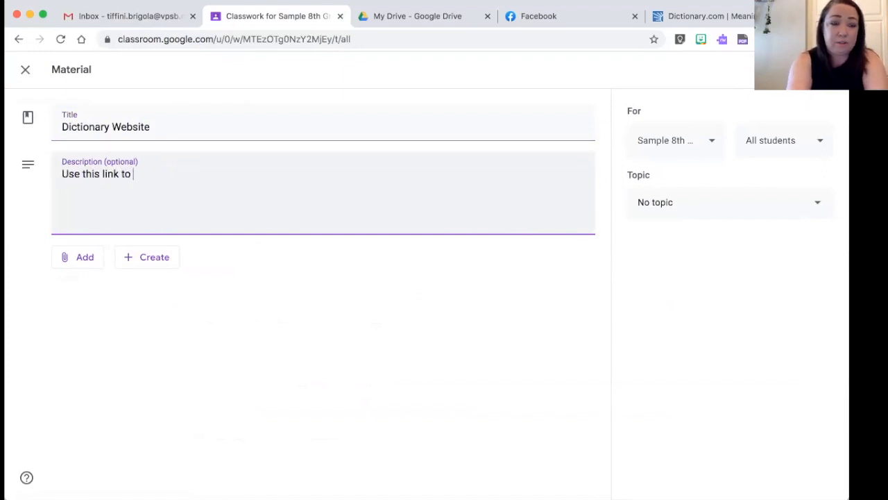
{"action": "type", "text": " define"}
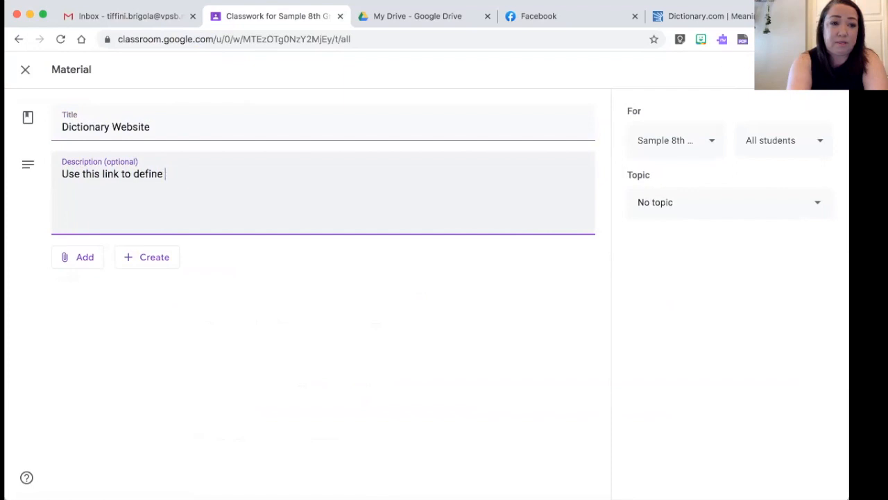
{"action": "type", "text": " unknown "}
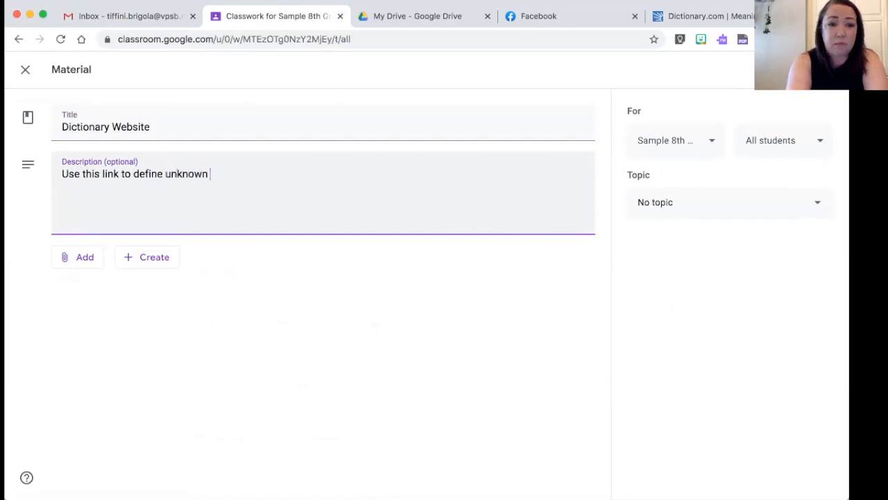
{"action": "type", "text": "words."}
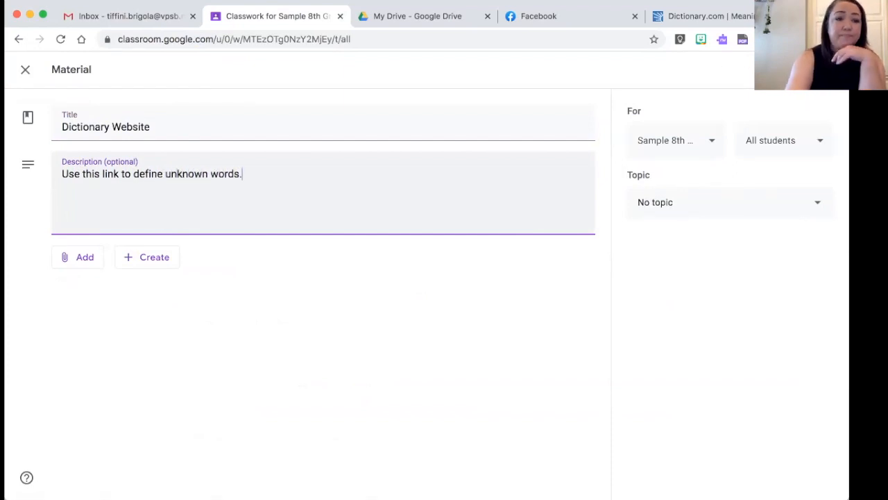
{"action": "left_click", "coordinate": [85, 258]}
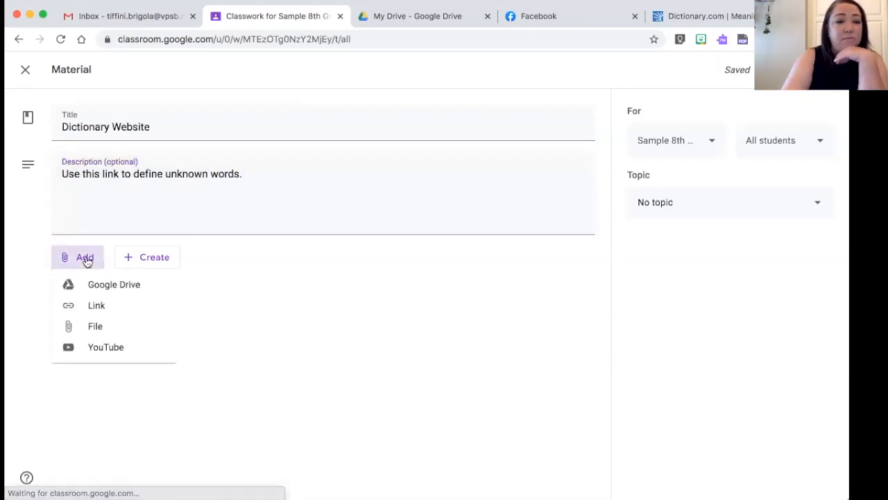
{"action": "left_click", "coordinate": [96, 305]}
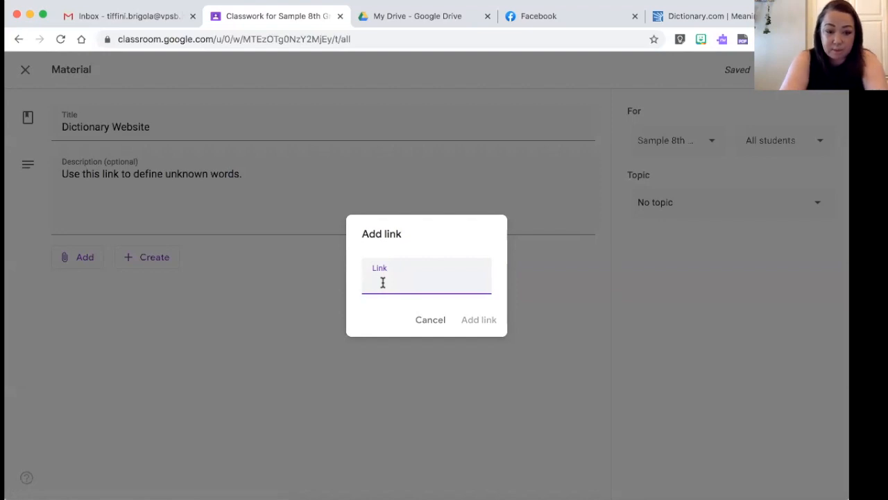
{"action": "key", "text": "super+v"}
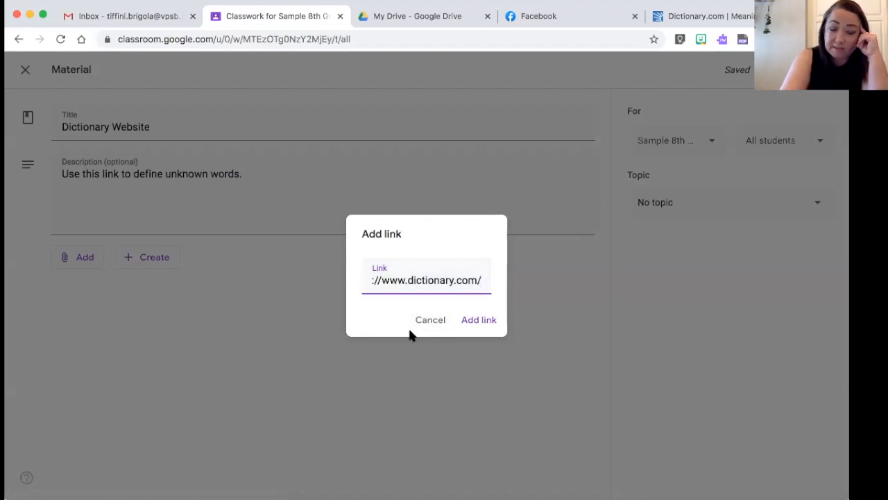
{"action": "left_click", "coordinate": [483, 323]}
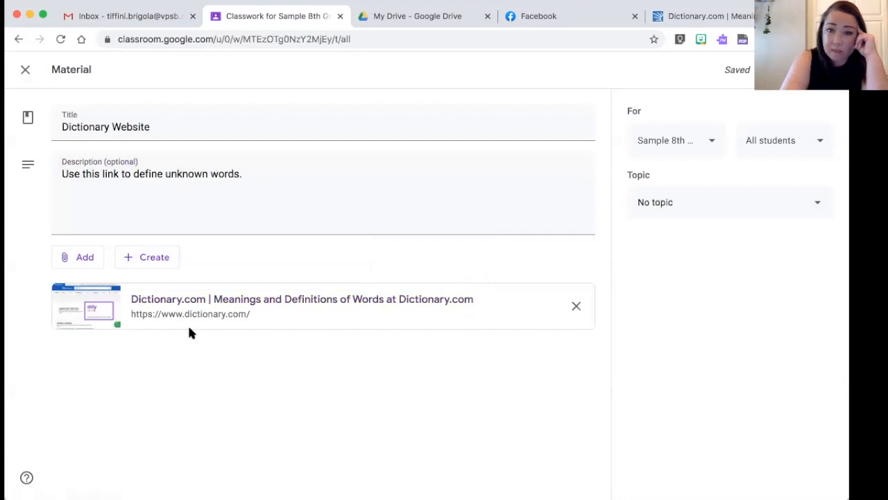
Review which types of new Google files can be created for the material
{"action": "left_click", "coordinate": [155, 255]}
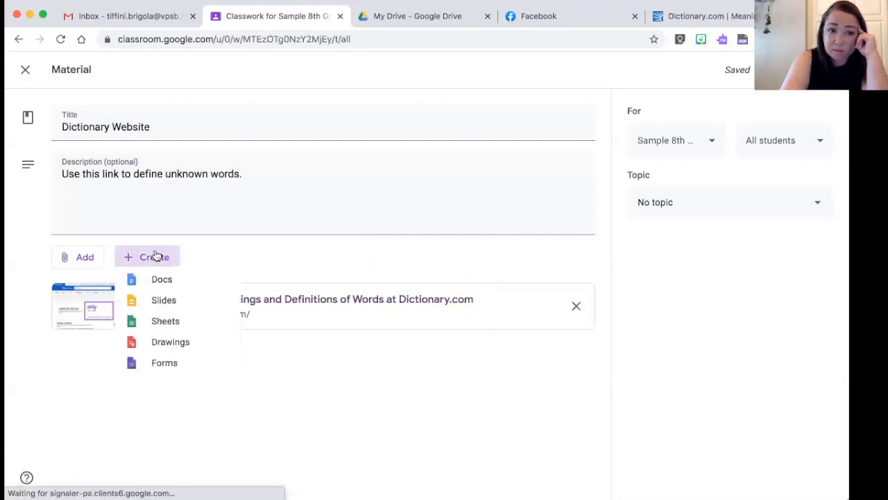
{"action": "left_click", "coordinate": [222, 249]}
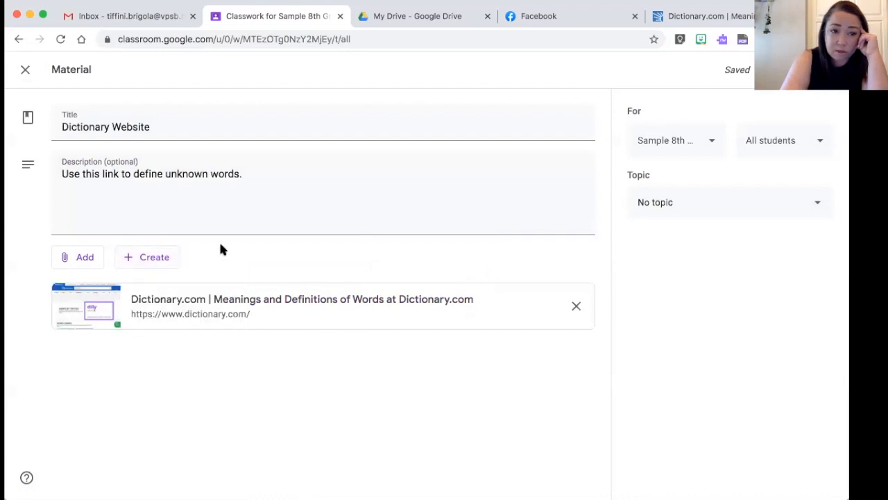
{"action": "left_click", "coordinate": [162, 253]}
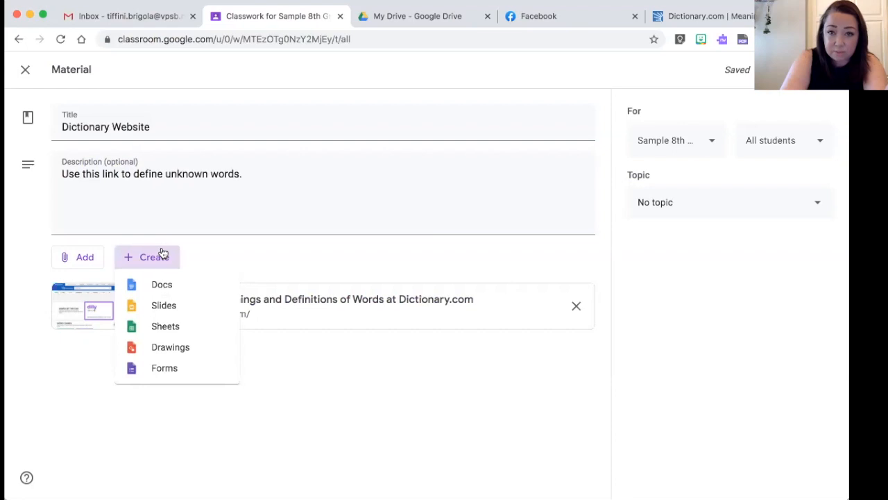
{"action": "left_click", "coordinate": [257, 266]}
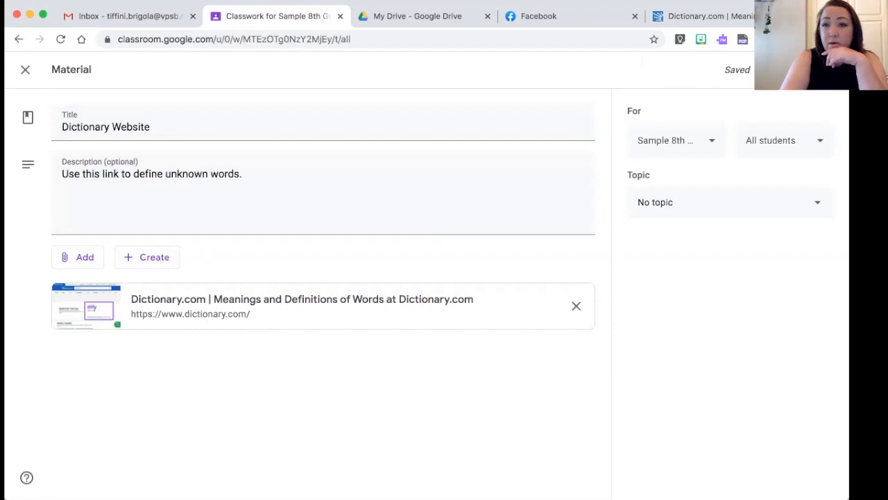
Post the Dictionary Website material and move it into the Class Resources topic
{"action": "left_click", "coordinate": [786, 70]}
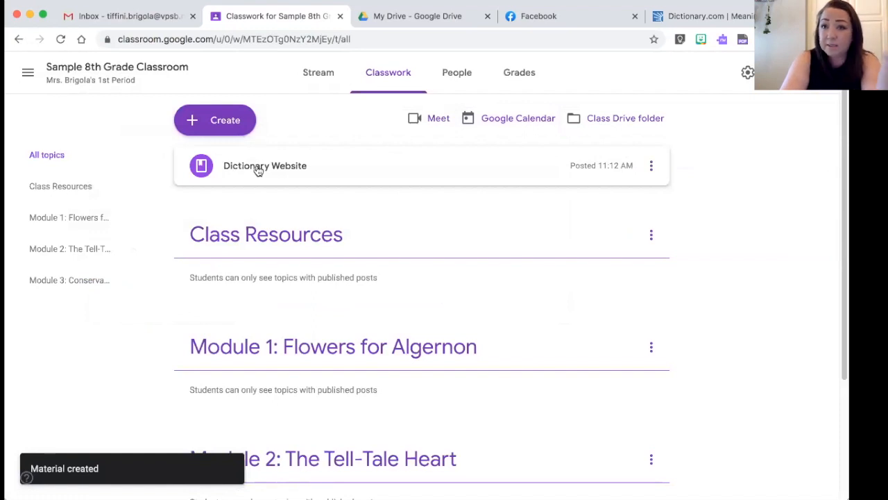
{"action": "scroll", "coordinate": [353, 252], "scroll_direction": "down", "scroll_amount": 3}
{"action": "scroll", "coordinate": [353, 252], "scroll_direction": "up", "scroll_amount": 3}
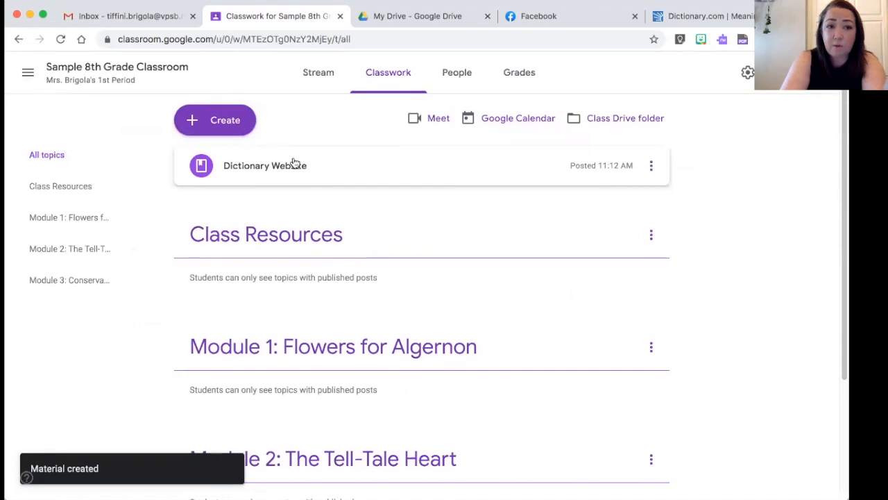
{"action": "left_click_drag", "start_coordinate": [406, 162], "coordinate": [400, 234]}
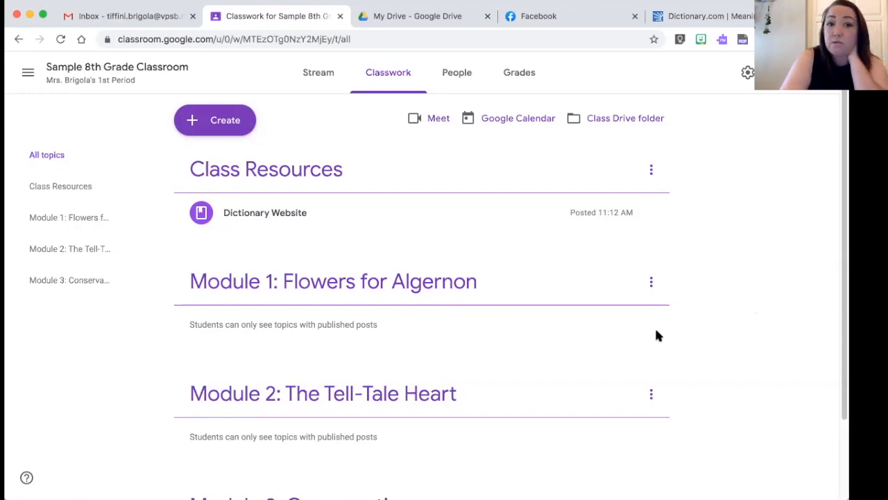
Start a short-answer Classwork question reading "What is the difference between being smart and being intelligent?"
{"action": "scroll", "coordinate": [541, 330], "scroll_direction": "down", "scroll_amount": 2}
{"action": "scroll", "coordinate": [541, 330], "scroll_direction": "up", "scroll_amount": 2}
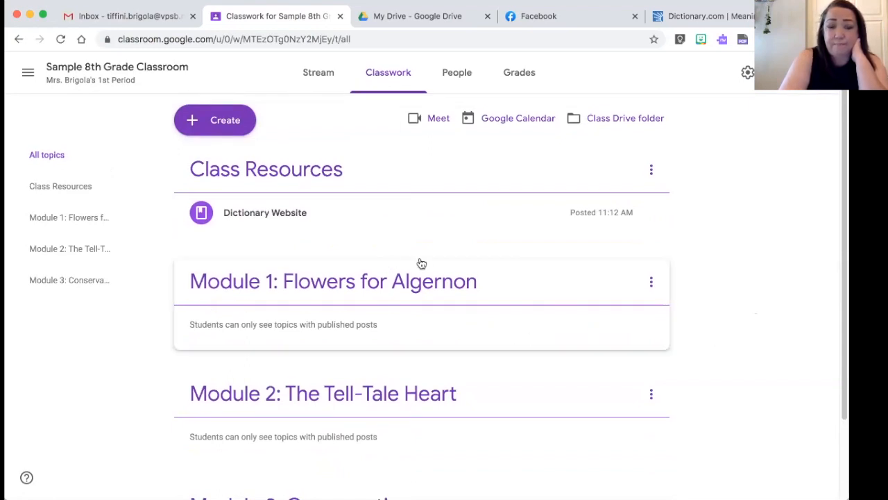
{"action": "left_click", "coordinate": [234, 129]}
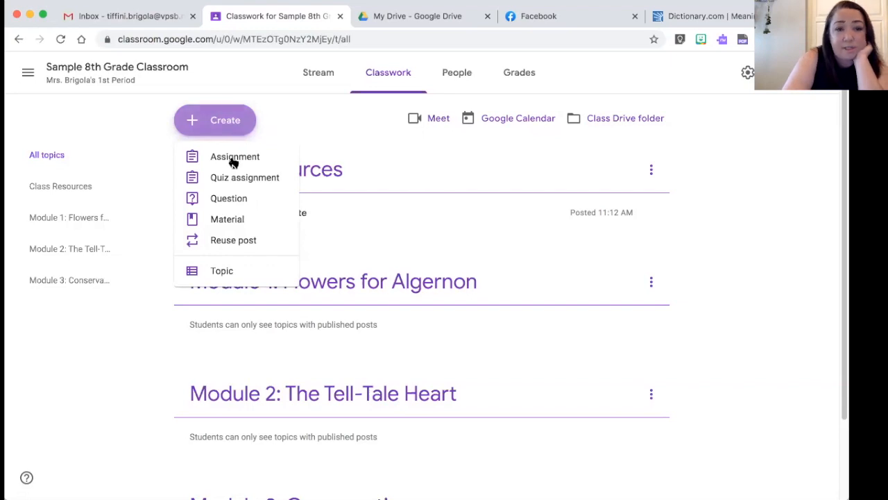
{"action": "left_click", "coordinate": [230, 198]}
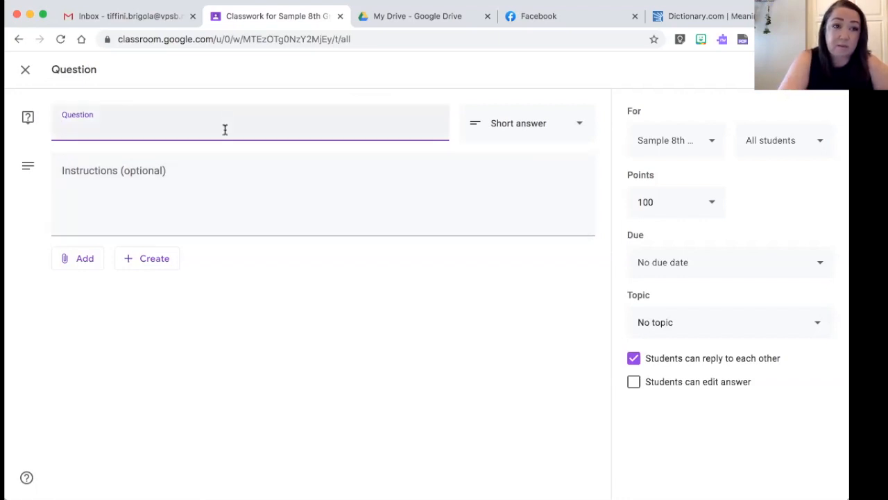
{"action": "type", "text": "What is mor"}
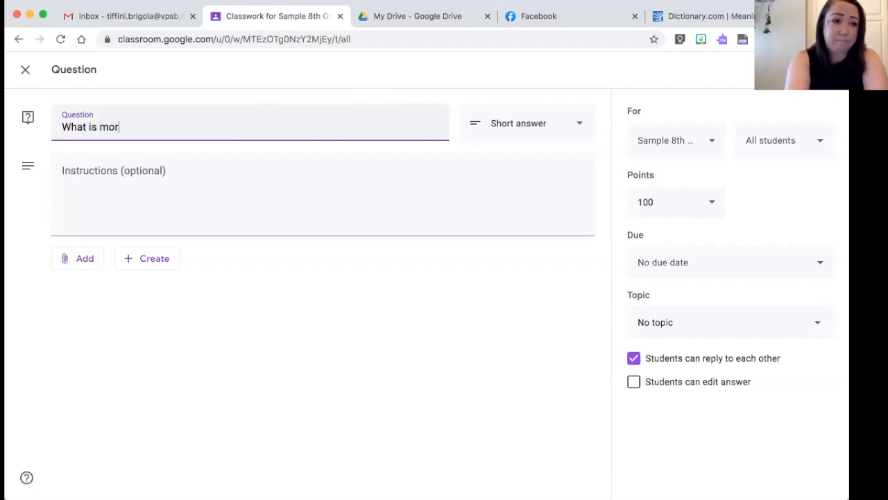
{"action": "key", "text": "BackSpace"}
{"action": "key", "text": "BackSpace"}
{"action": "key", "text": "BackSpace"}
{"action": "type", "text": "the difference "}
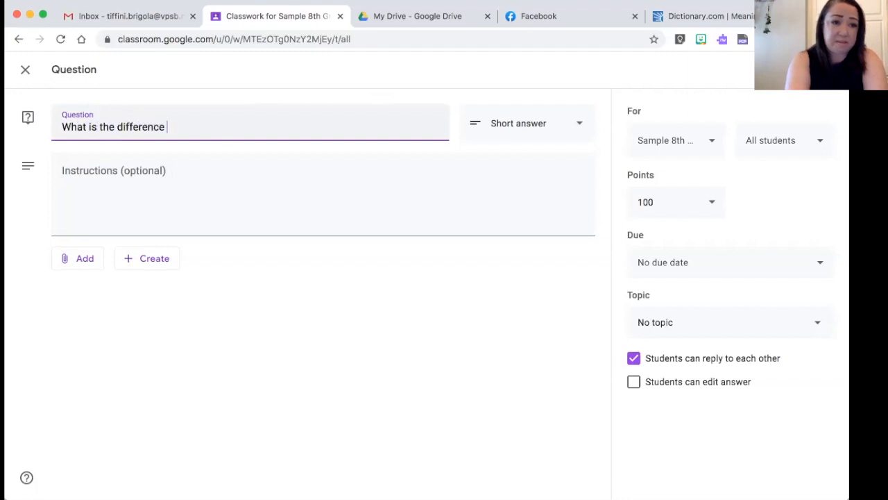
{"action": "type", "text": "between being "}
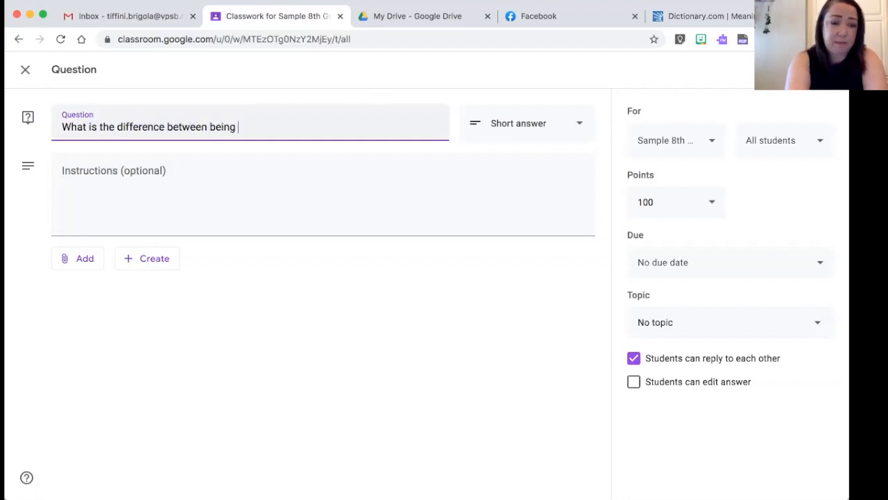
{"action": "type", "text": "smart and being "}
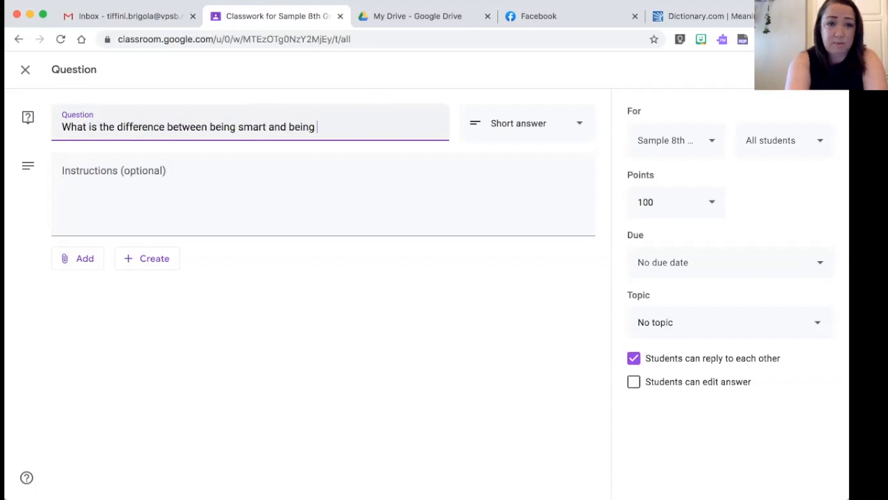
{"action": "type", "text": "intelligent?"}
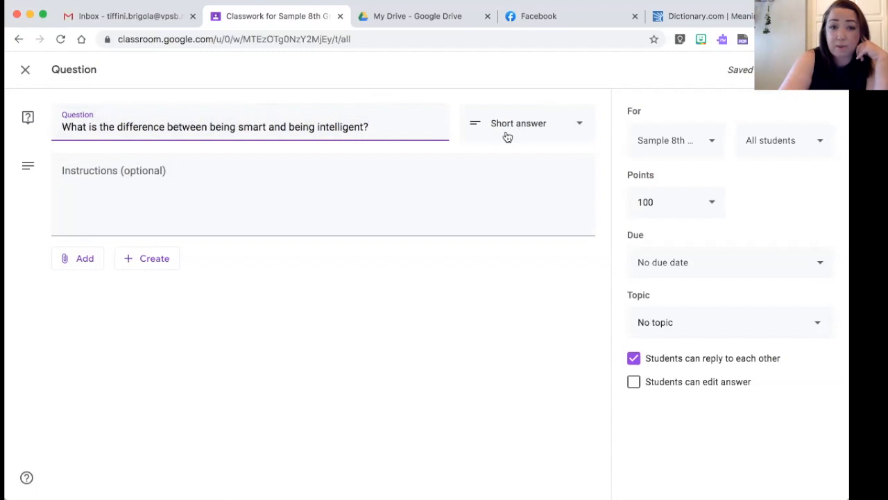
{"action": "left_click", "coordinate": [577, 120]}
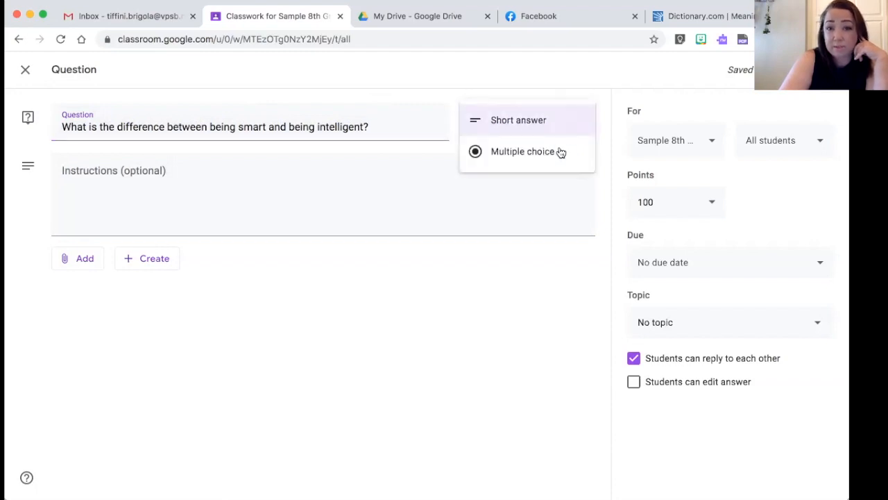
{"action": "left_click", "coordinate": [568, 128]}
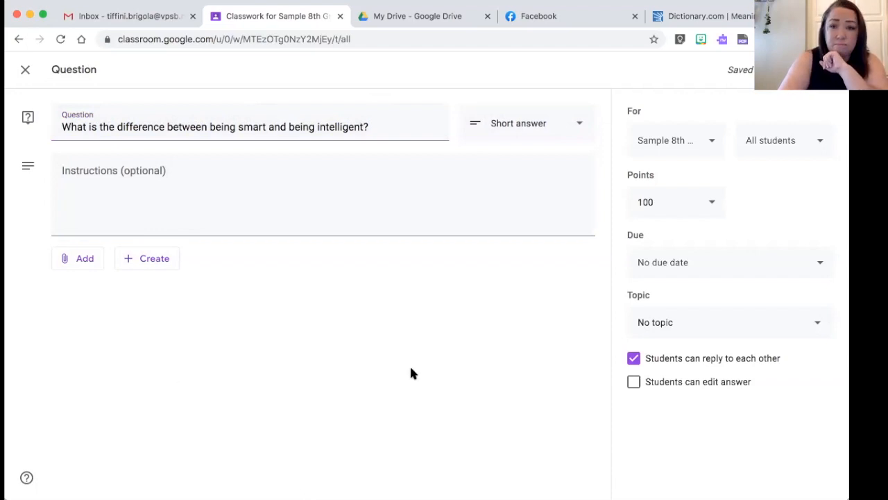
Post the question about being smart versus being intelligent, and reopen it for editing with its whole title selected
{"action": "left_click", "coordinate": [785, 69]}
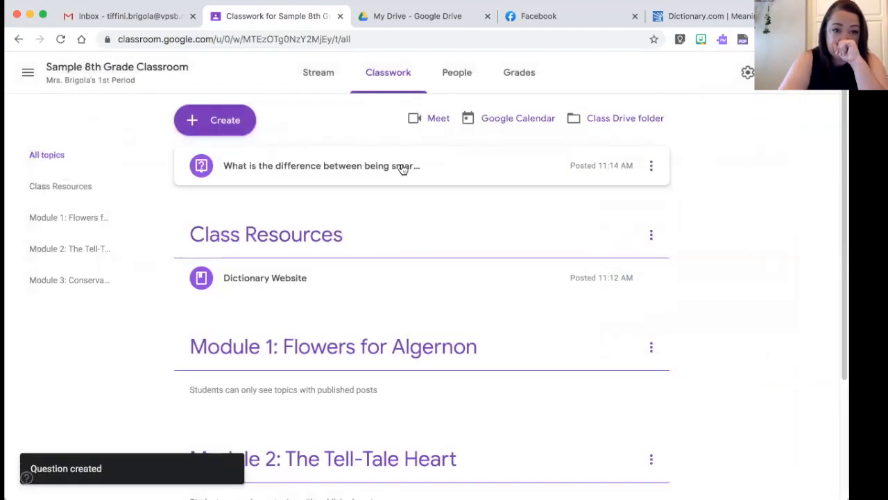
{"action": "left_click", "coordinate": [403, 168]}
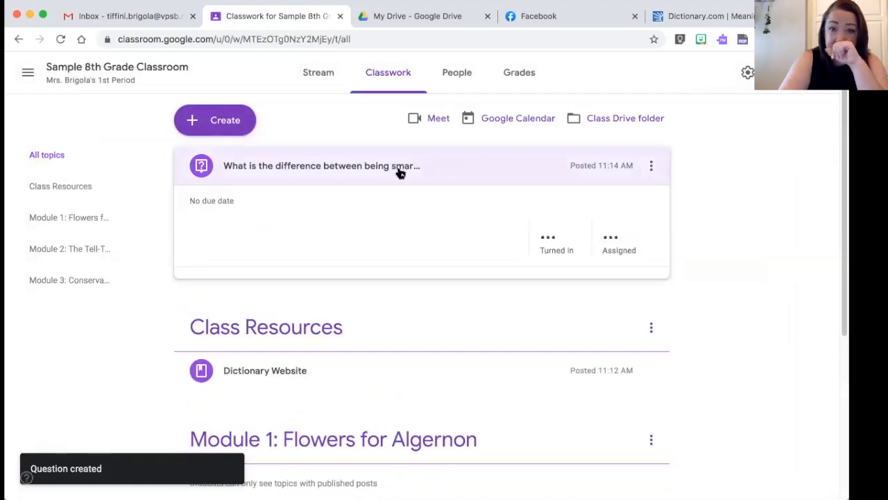
{"action": "left_click", "coordinate": [652, 166]}
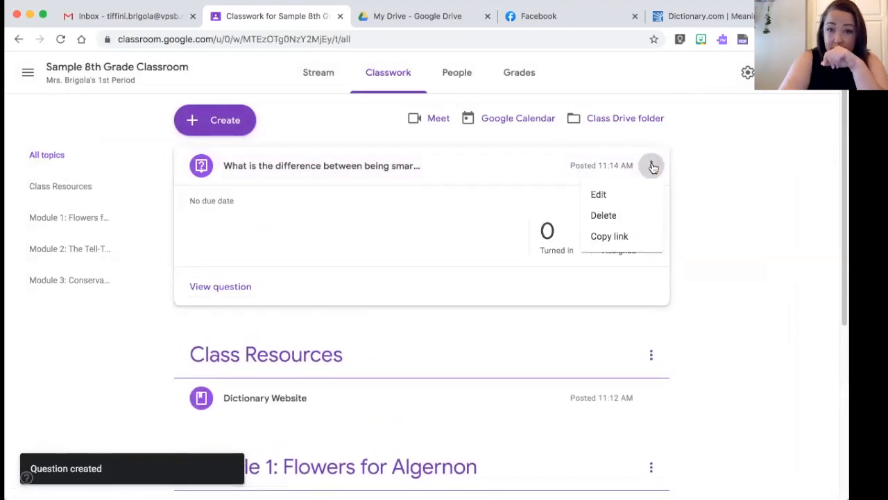
{"action": "left_click", "coordinate": [603, 196]}
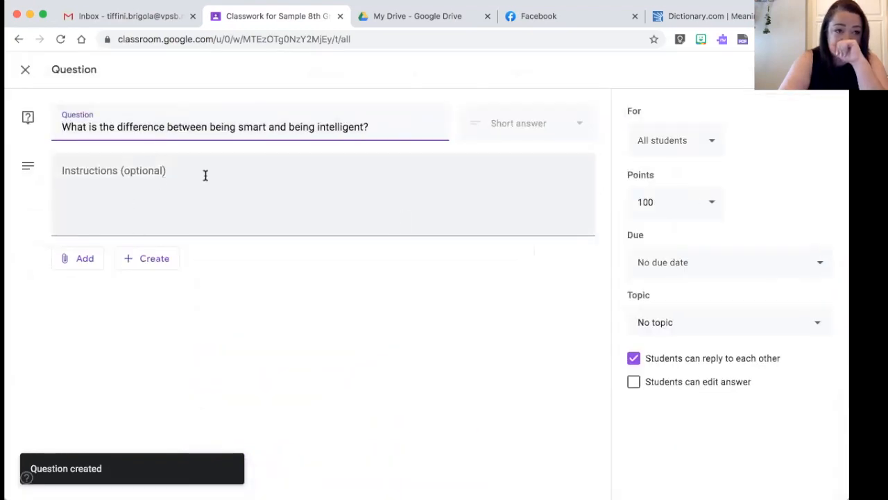
{"action": "left_click", "coordinate": [101, 130]}
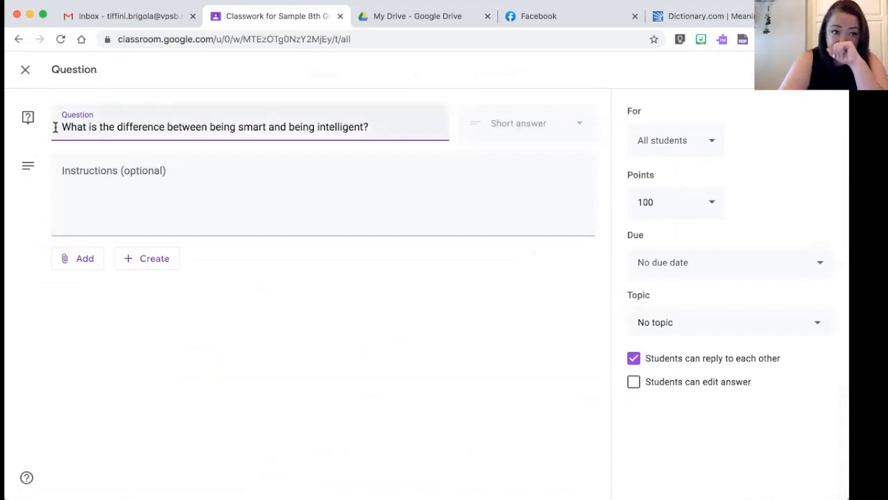
{"action": "left_click_drag", "start_coordinate": [58, 127], "coordinate": [382, 134]}
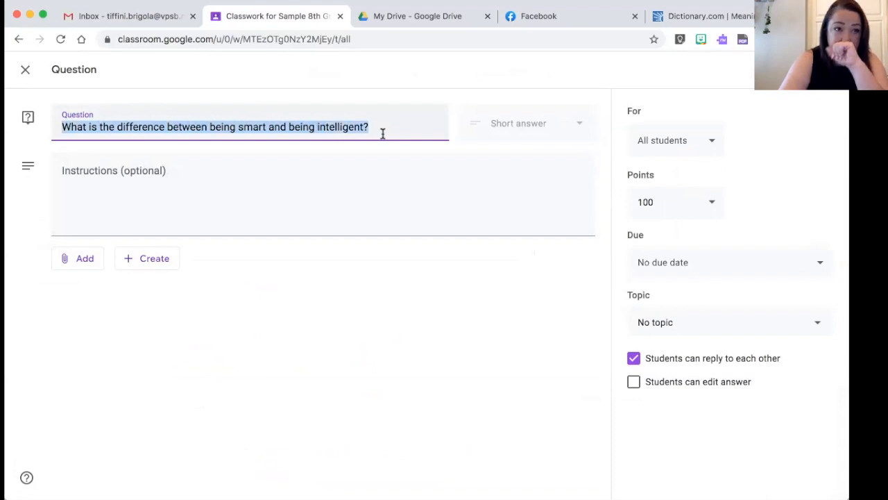
{"action": "type", "text": "Anticipation"}
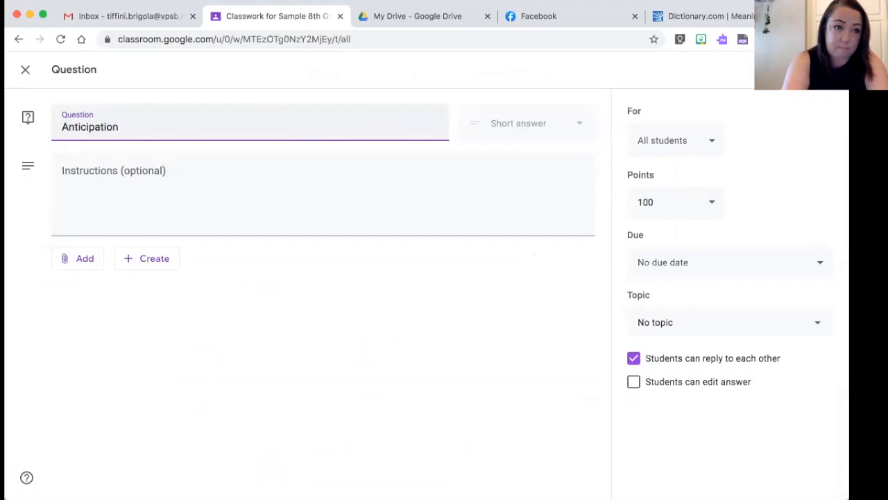
{"action": "type", "text": " Qu"}
{"action": "key", "text": "BackSpace"}
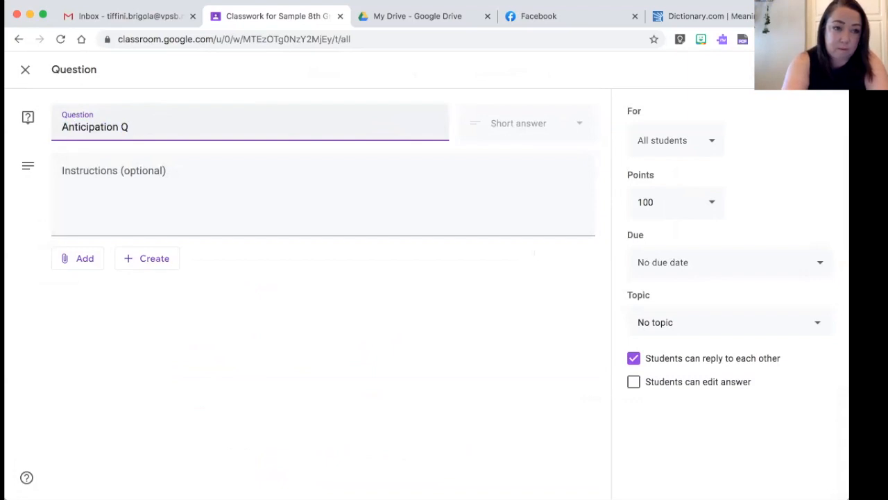
{"action": "key", "text": "BackSpace"}
{"action": "key", "text": "BackSpace"}
{"action": "key", "text": "BackSpace"}
{"action": "key", "text": "BackSpace"}
{"action": "key", "text": "BackSpace"}
{"action": "key", "text": "BackSpace"}
{"action": "key", "text": "BackSpace"}
{"action": "key", "text": "BackSpace"}
{"action": "key", "text": "BackSpace"}
{"action": "key", "text": "BackSpace"}
{"action": "key", "text": "BackSpace"}
{"action": "key", "text": "BackSpace"}
{"action": "key", "text": "BackSpace"}
{"action": "key", "text": "BackSpace"}
Retitle the question as "What's the Big Idea of this Unit?"
{"action": "type", "text": "What'"}
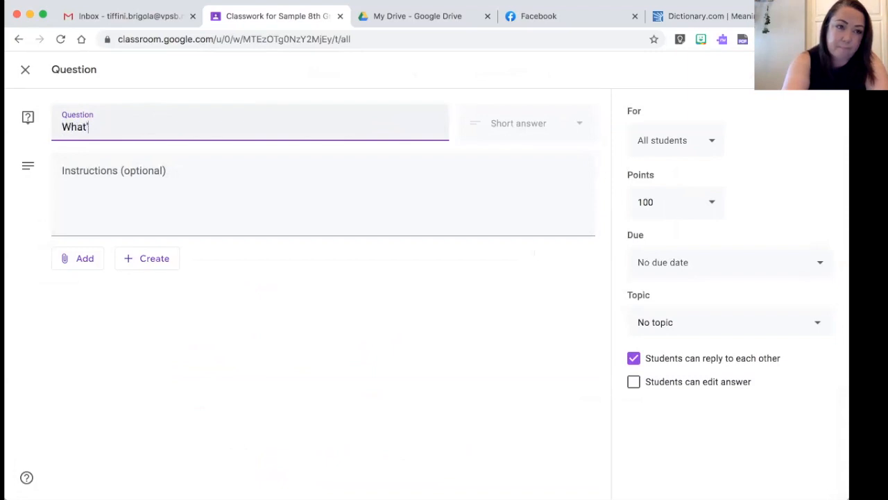
{"action": "type", "text": "s the Big Idea"}
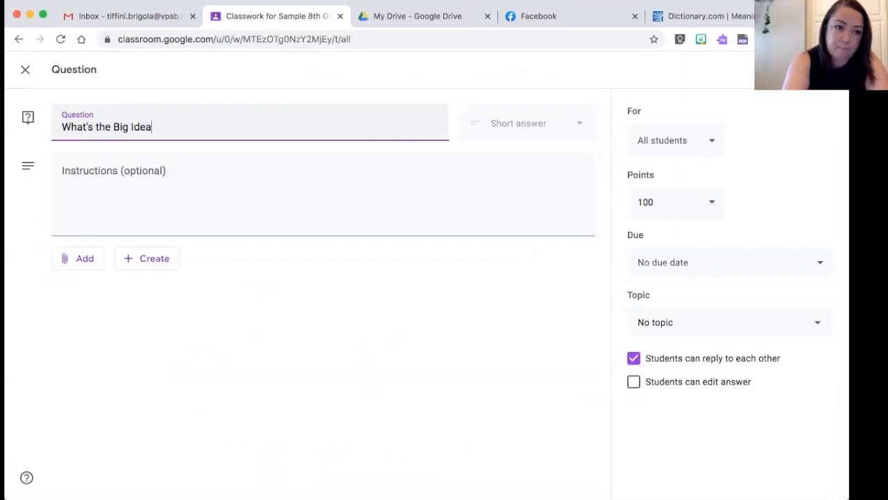
{"action": "type", "text": " of this"}
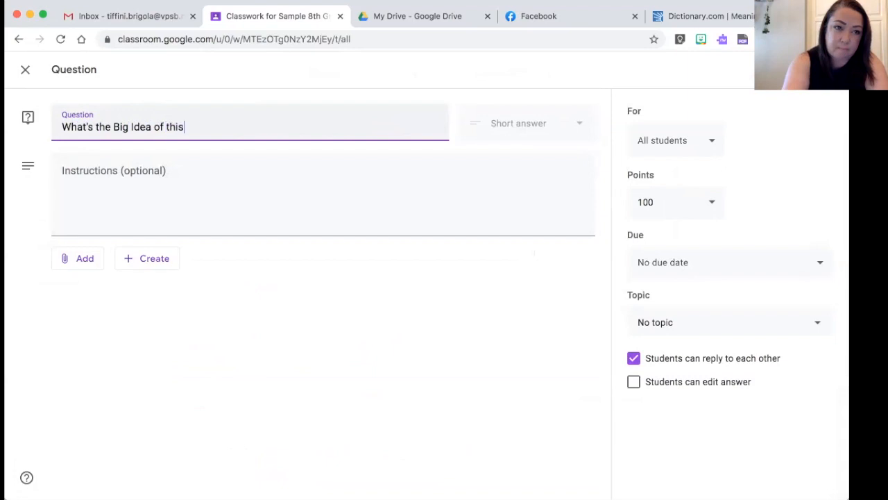
{"action": "type", "text": " Unit?"}
Add the instructions "Answer this question in one or more complete sentences: What is more important, being smart or being intelligent? Why?" and save the question
{"action": "left_click", "coordinate": [315, 195]}
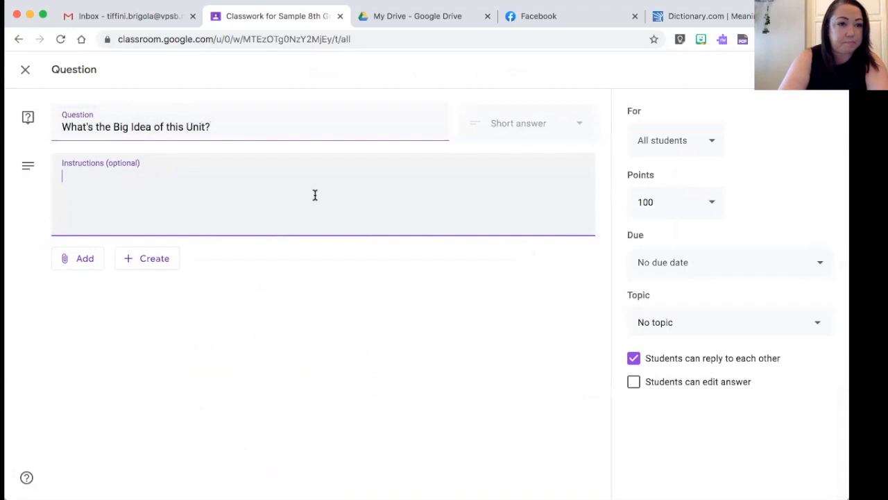
{"action": "type", "text": "ANswer"}
{"action": "key", "text": "BackSpace"}
{"action": "key", "text": "BackSpace"}
{"action": "key", "text": "BackSpace"}
{"action": "key", "text": "BackSpace"}
{"action": "key", "text": "BackSpace"}
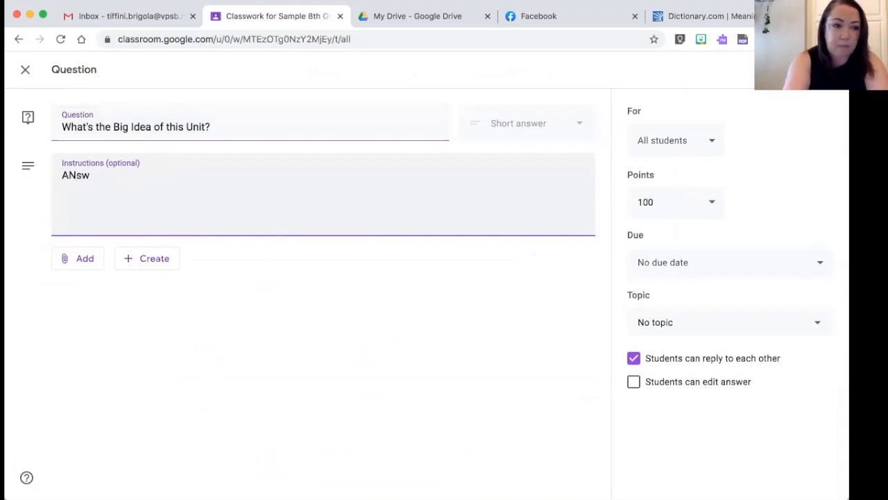
{"action": "type", "text": "nswer this q"}
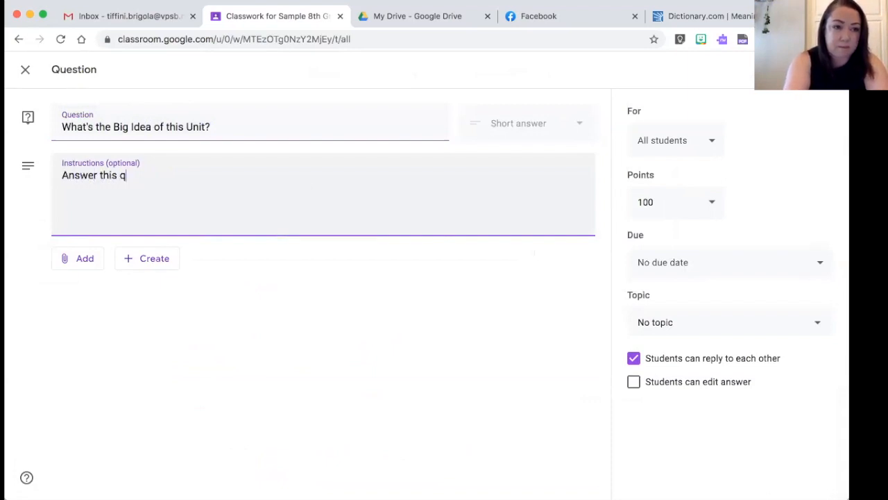
{"action": "type", "text": "uestion in"}
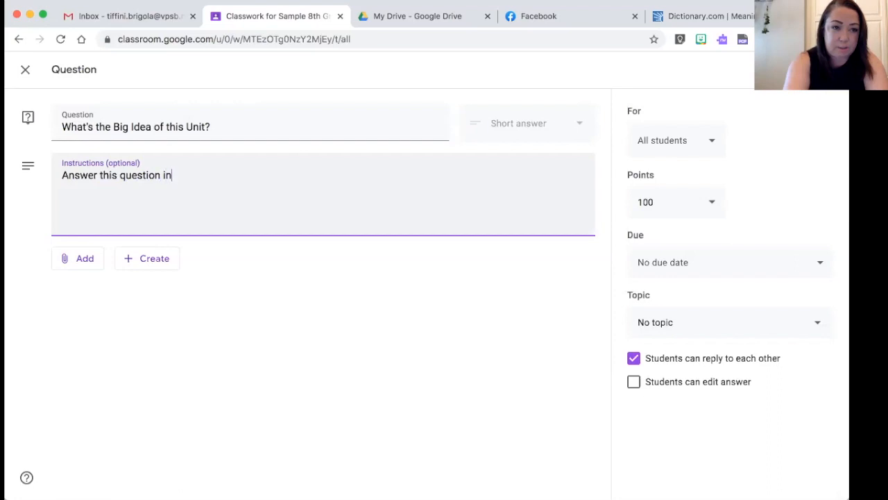
{"action": "type", "text": " one or more "}
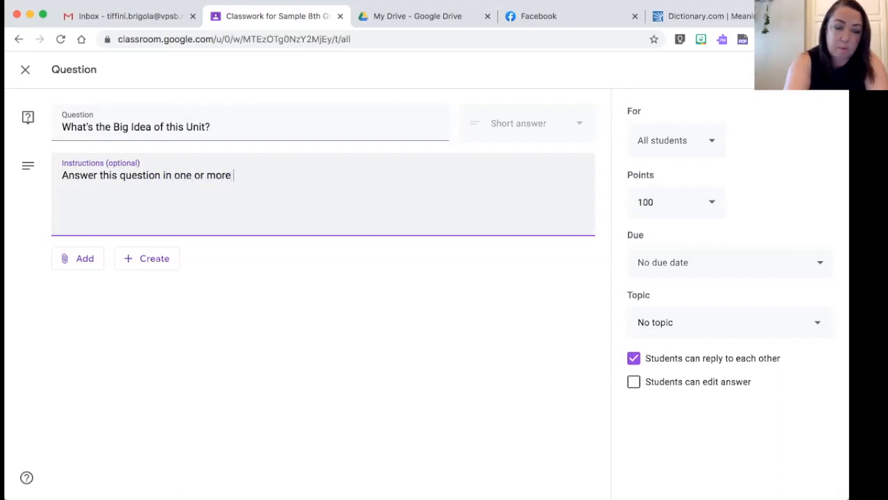
{"action": "type", "text": "complete sentence"}
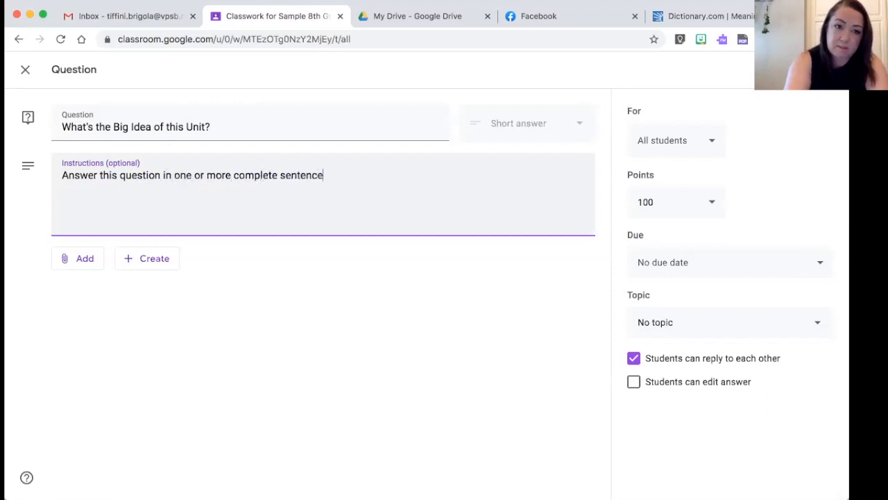
{"action": "type", "text": "s:  W"}
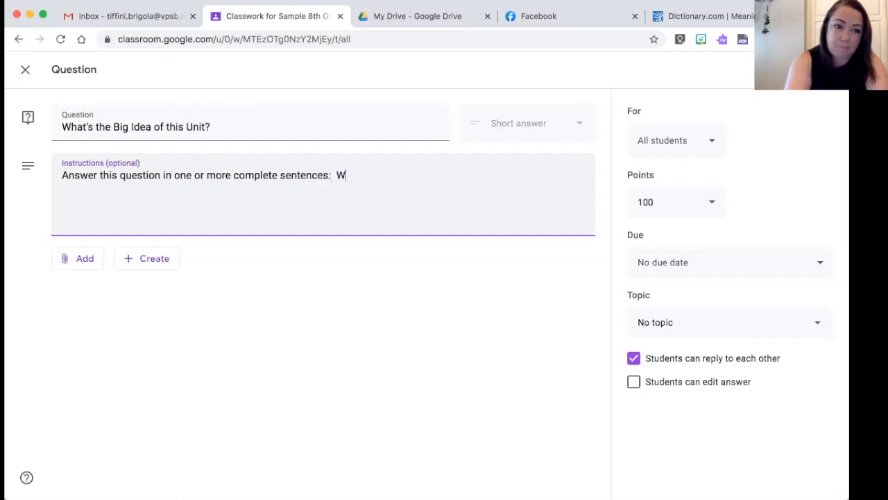
{"action": "type", "text": "hat is more im"}
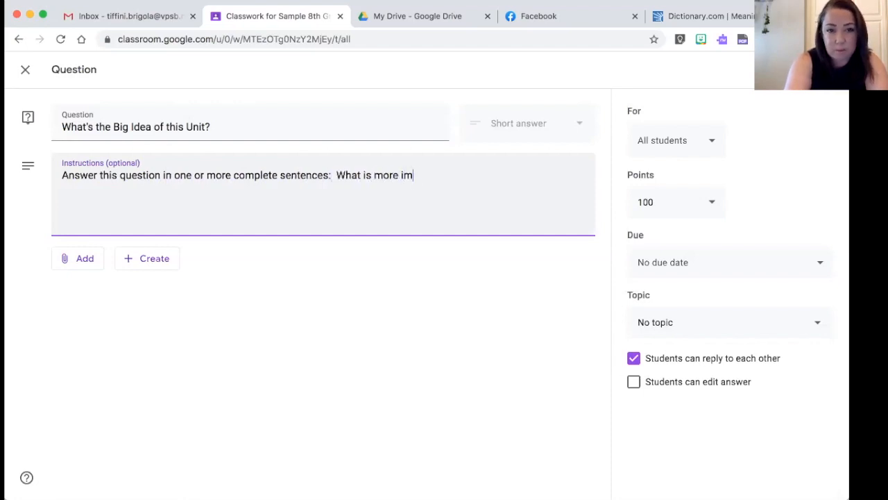
{"action": "type", "text": "portant, "}
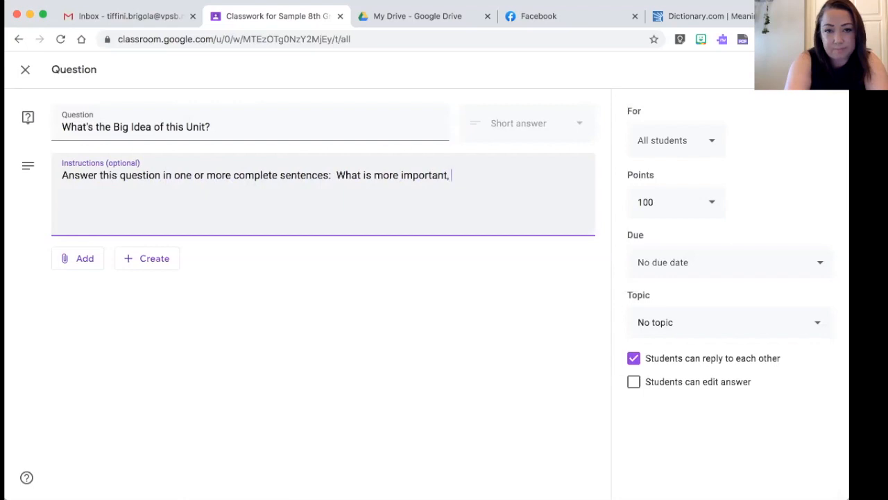
{"action": "type", "text": "being smart"}
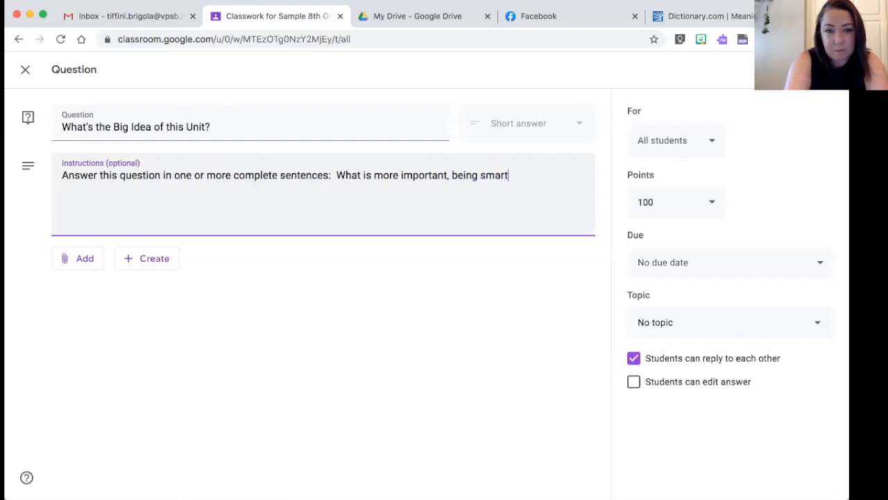
{"action": "type", "text": " or being intell"}
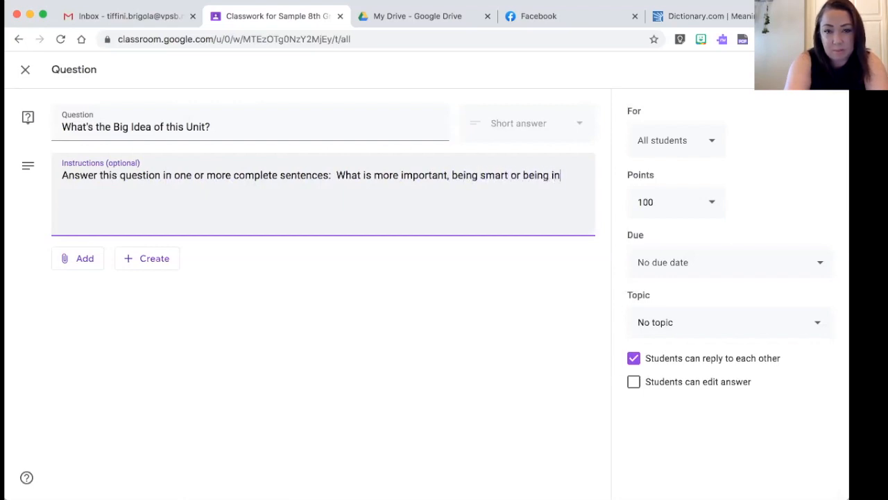
{"action": "type", "text": "igent?  Why?"}
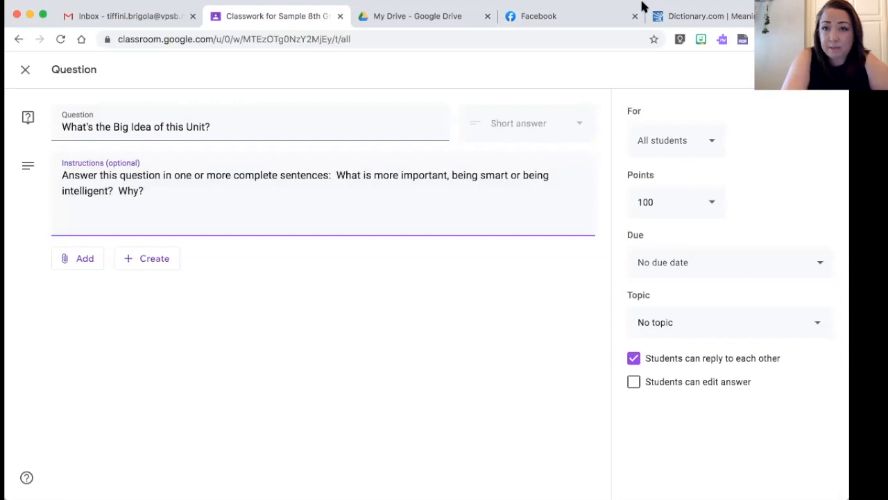
{"action": "left_click", "coordinate": [776, 69]}
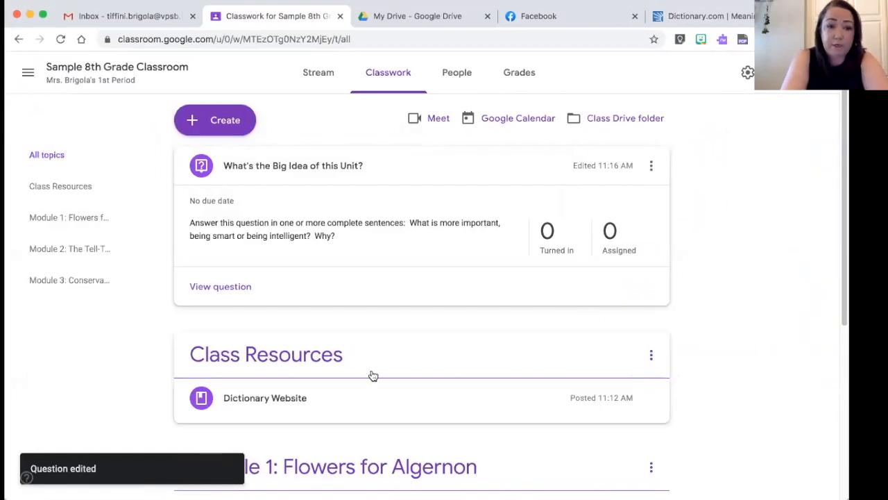
Move the "What's the Big Idea of this Unit?" question into the Module 1: Flowers for Algernon topic
{"action": "scroll", "coordinate": [371, 375], "scroll_direction": "down", "scroll_amount": 3}
{"action": "scroll", "coordinate": [371, 368], "scroll_direction": "up", "scroll_amount": 3}
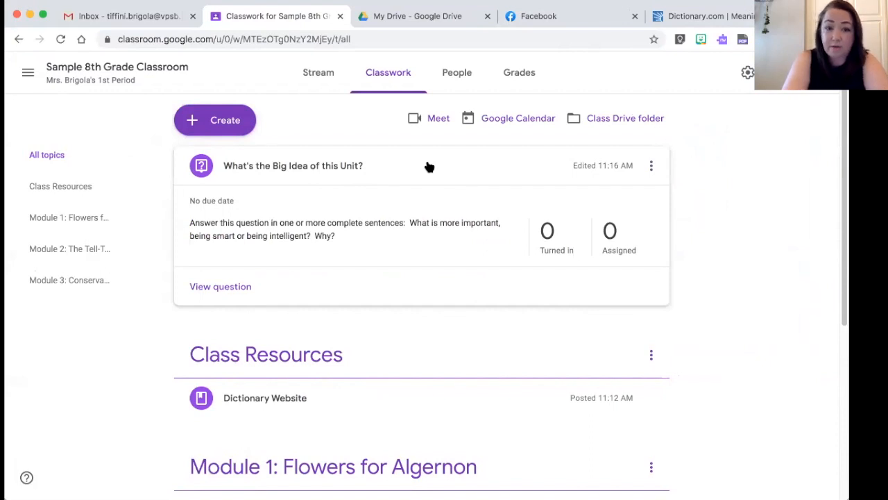
{"action": "left_click_drag", "start_coordinate": [429, 167], "coordinate": [424, 354]}
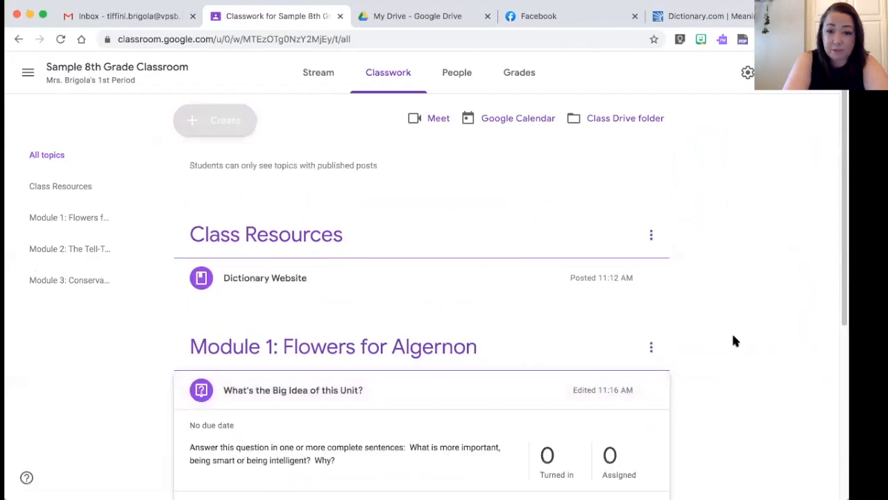
{"action": "scroll", "coordinate": [734, 340], "scroll_direction": "down", "scroll_amount": 5}
{"action": "scroll", "coordinate": [734, 340], "scroll_direction": "up", "scroll_amount": 2}
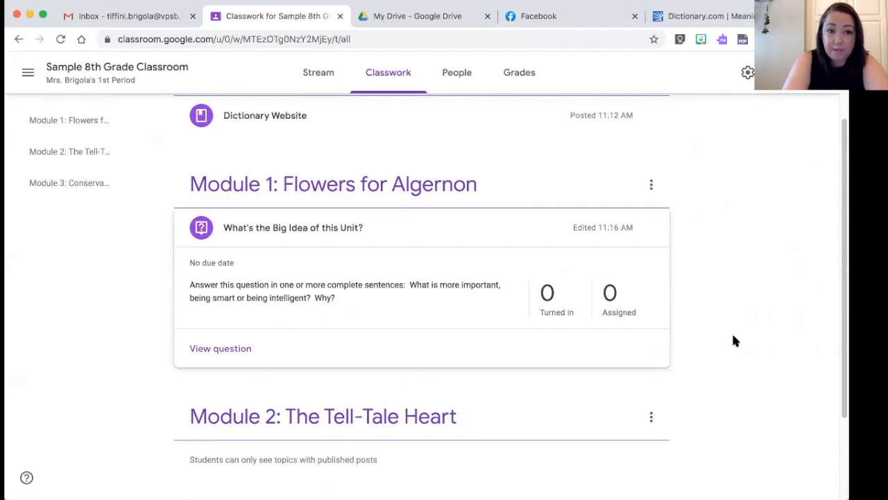
{"action": "scroll", "coordinate": [734, 340], "scroll_direction": "down", "scroll_amount": 1}
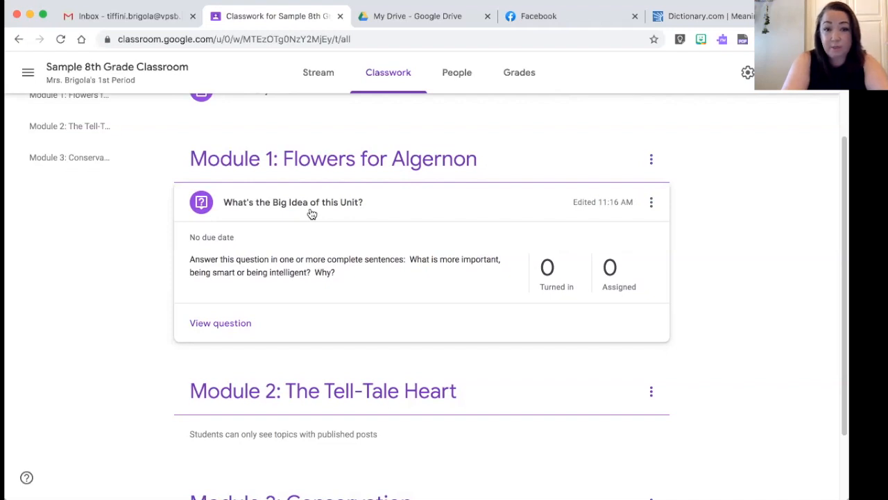
Examine the Big Idea question's student answers page, including its points options, and its question details page
{"action": "left_click", "coordinate": [546, 266]}
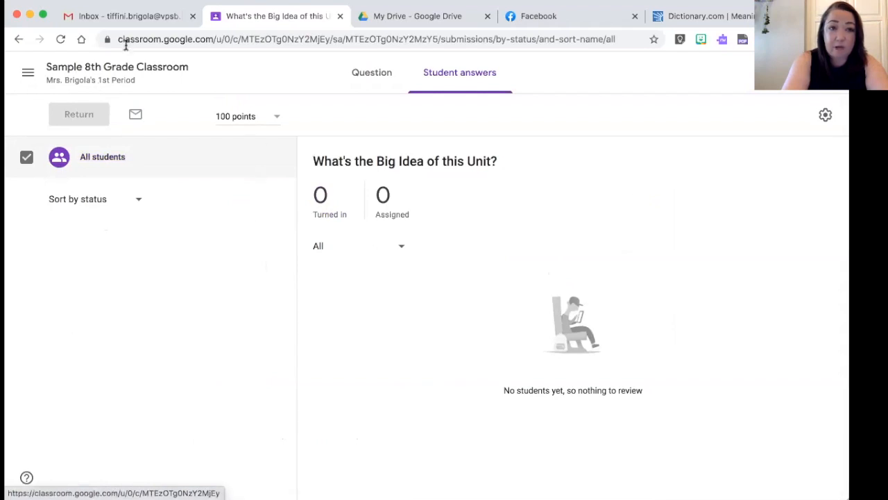
{"action": "left_click", "coordinate": [273, 116]}
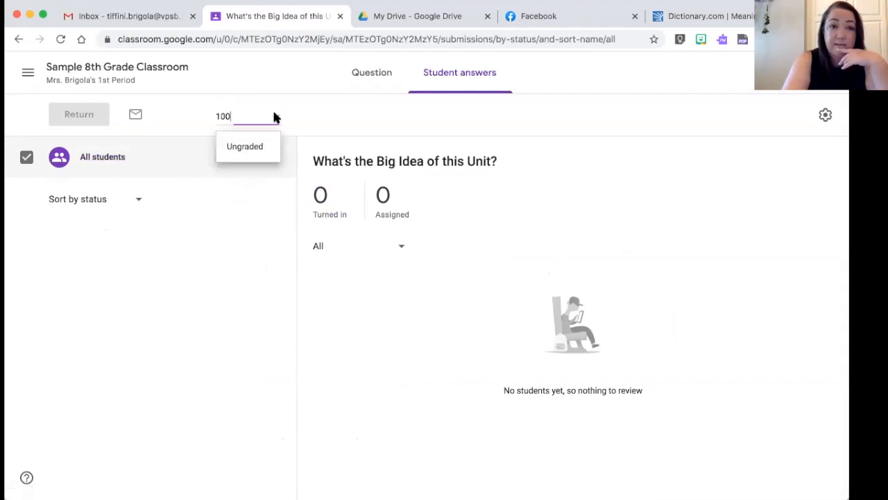
{"action": "left_click", "coordinate": [171, 142]}
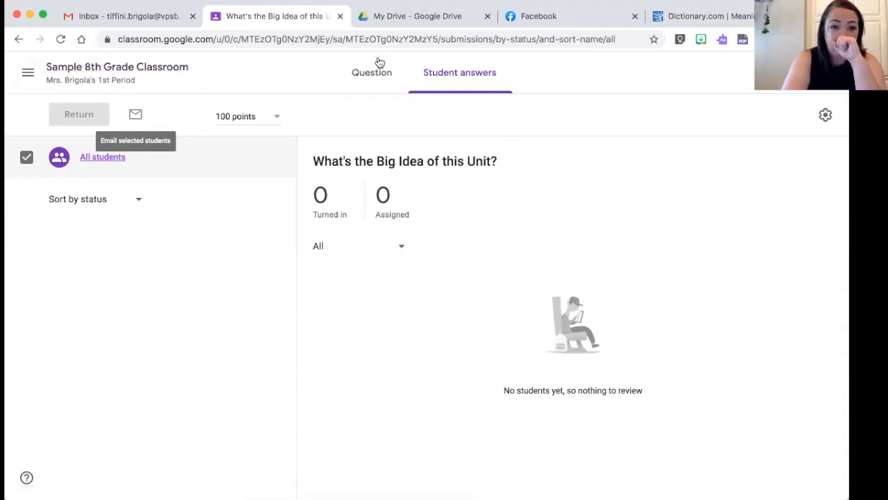
{"action": "left_click", "coordinate": [368, 75]}
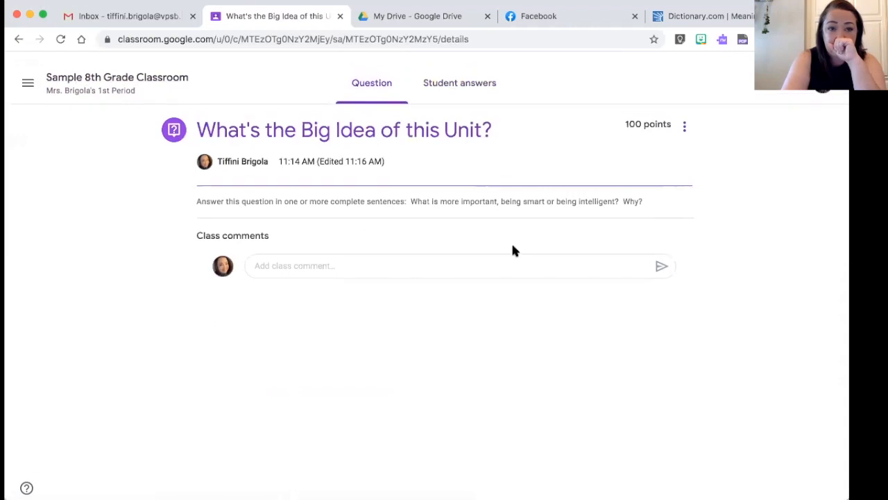
Create a new assignment on the class's Classwork page titled "Lesson 1: Introduction to Flowers for Algernon"
{"action": "left_click", "coordinate": [153, 65]}
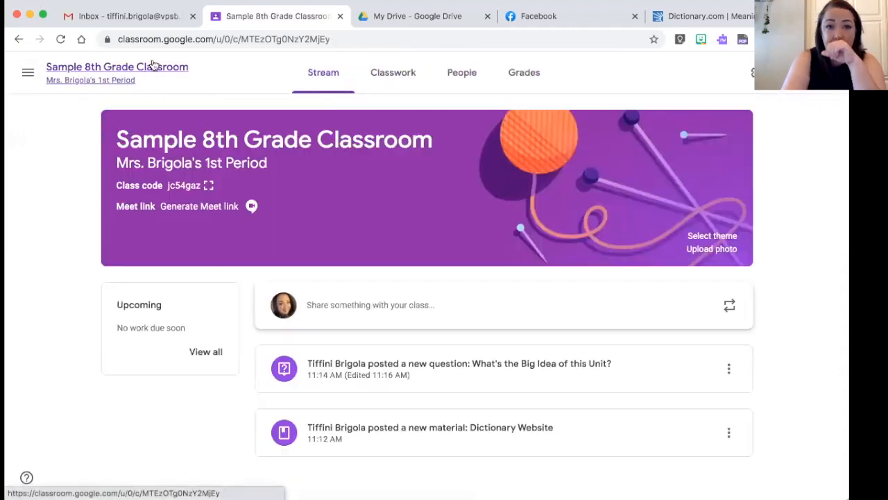
{"action": "left_click", "coordinate": [384, 72]}
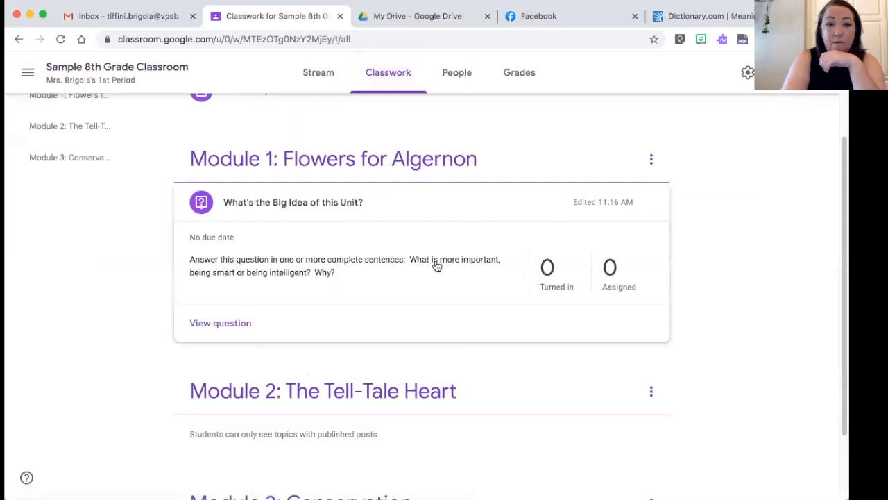
{"action": "scroll", "coordinate": [435, 264], "scroll_direction": "up", "scroll_amount": 3}
{"action": "left_click", "coordinate": [222, 120]}
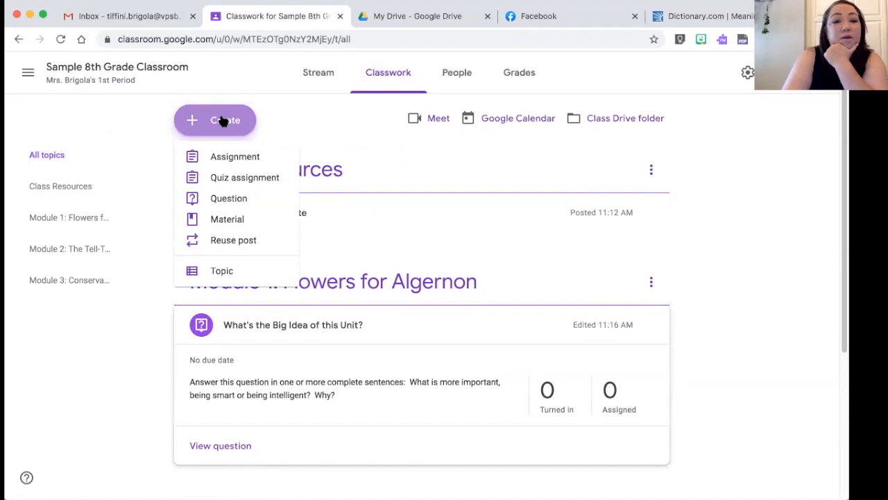
{"action": "left_click", "coordinate": [258, 159]}
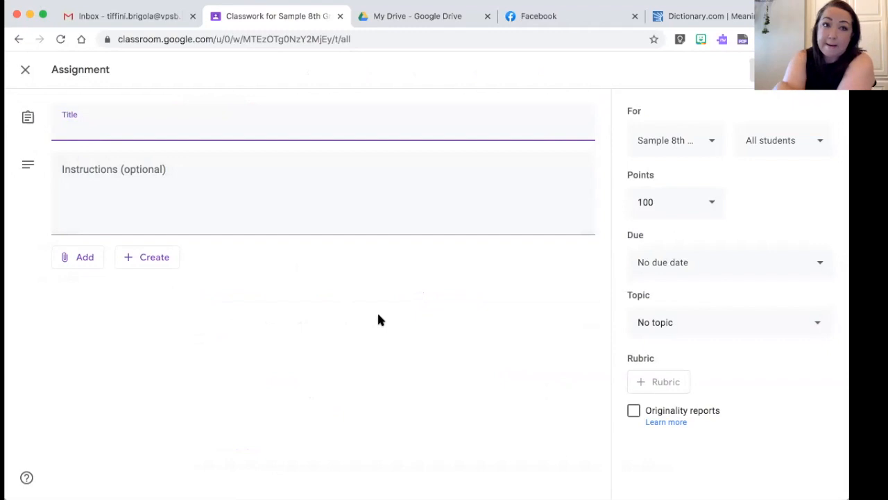
{"action": "type", "text": "Lesson 1"}
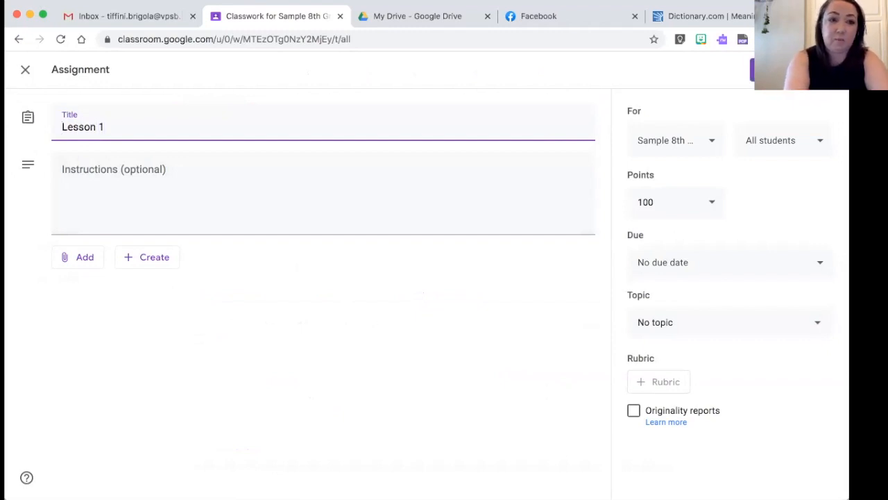
{"action": "type", "text": ":"}
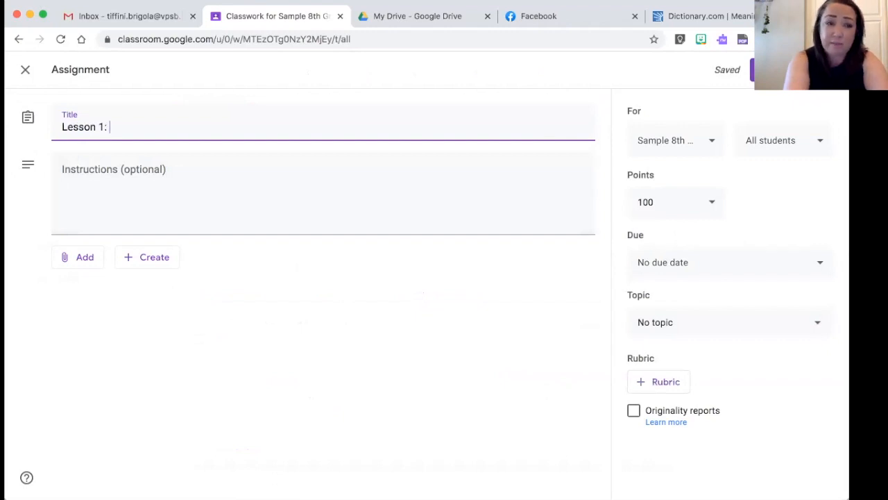
{"action": "type", "text": " Intro"}
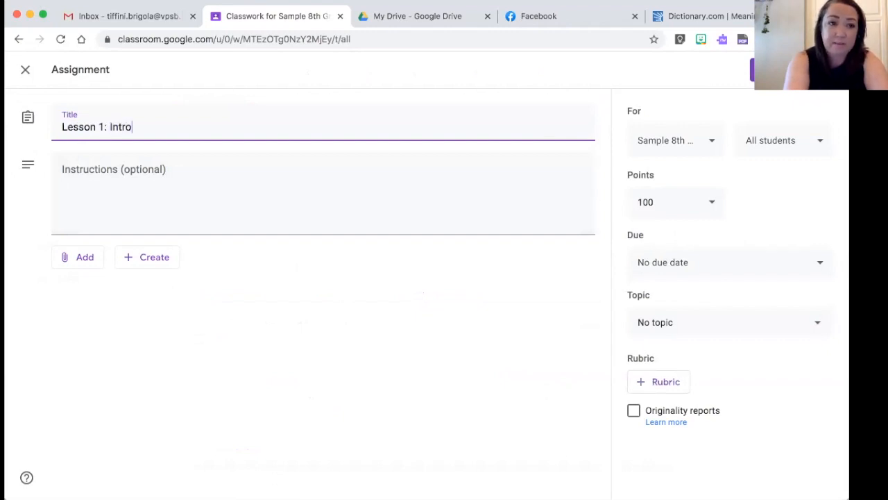
{"action": "type", "text": "duction to Fl"}
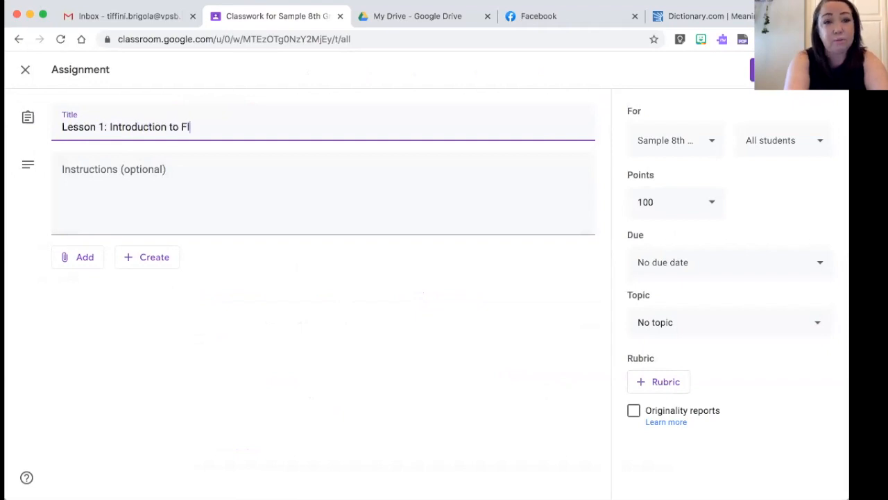
{"action": "type", "text": "owers for Algernon"}
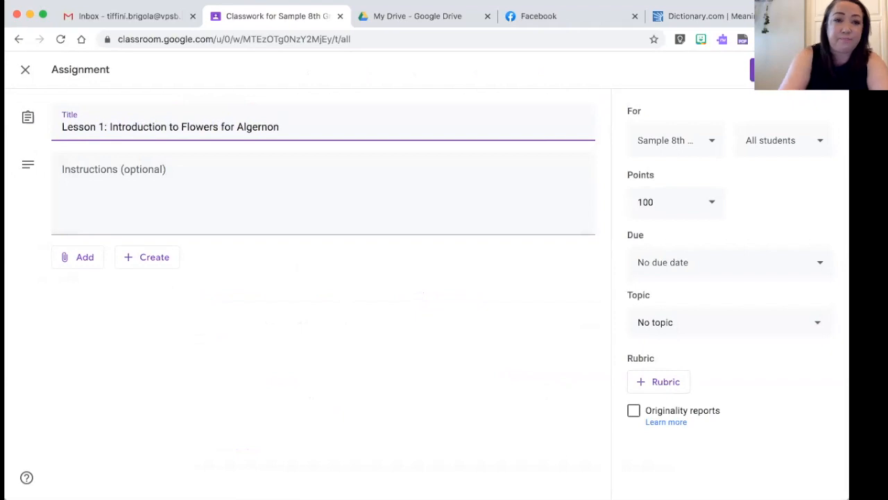
Begin the assignment instructions with the heading "***READ THESE DIRECTIONS FIRST***"
{"action": "left_click", "coordinate": [202, 164]}
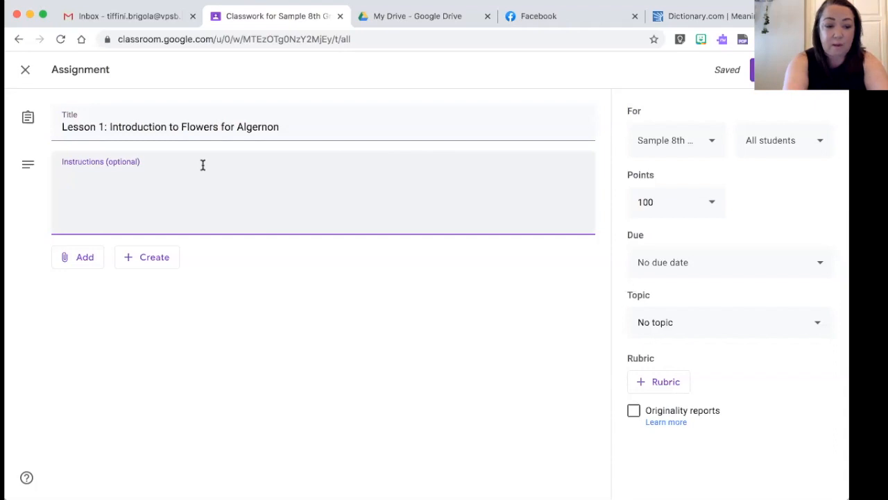
{"action": "type", "text": "888"}
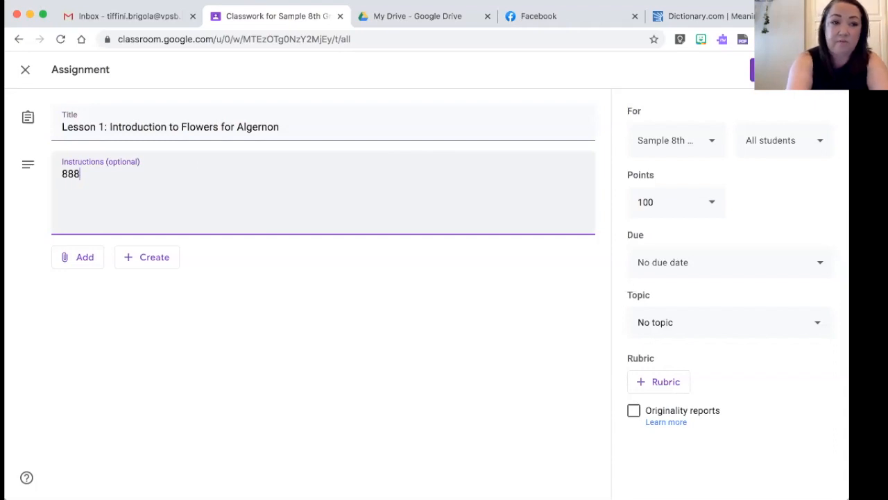
{"action": "key", "text": "BackSpace"}
{"action": "key", "text": "BackSpace"}
{"action": "key", "text": "BackSpace"}
{"action": "type", "text": "***"}
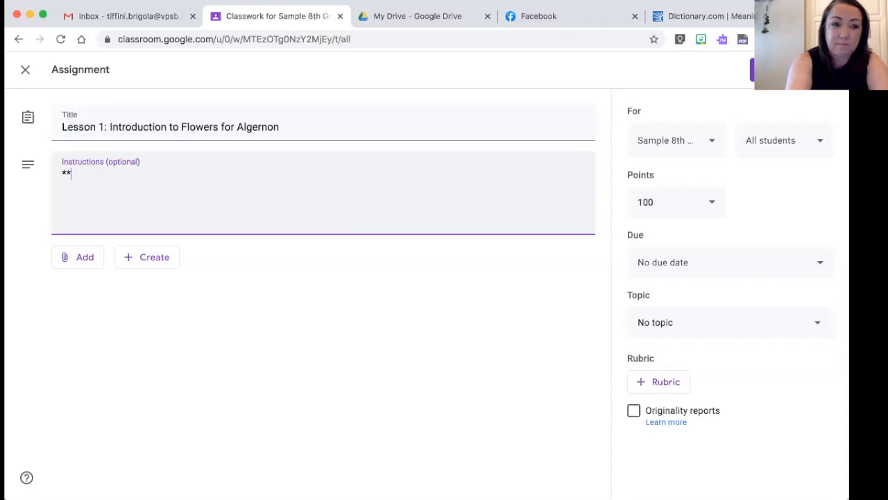
{"action": "type", "text": "READ "}
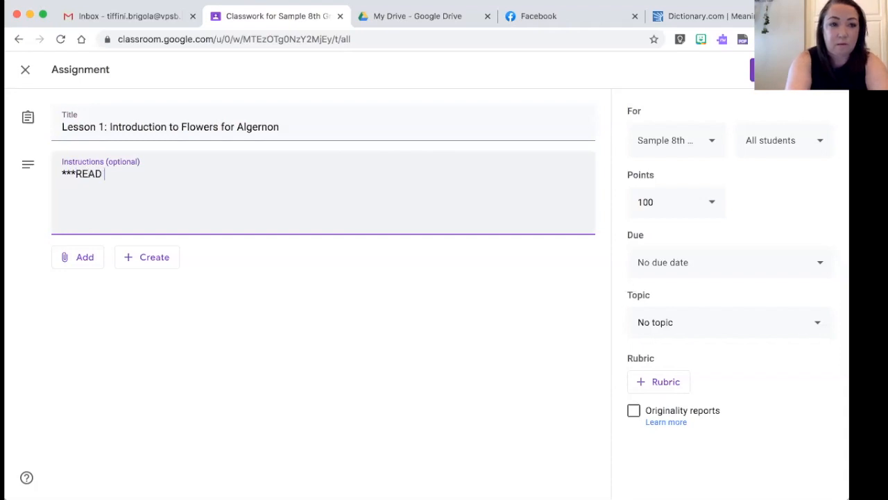
{"action": "type", "text": "THESE DIRECTION"}
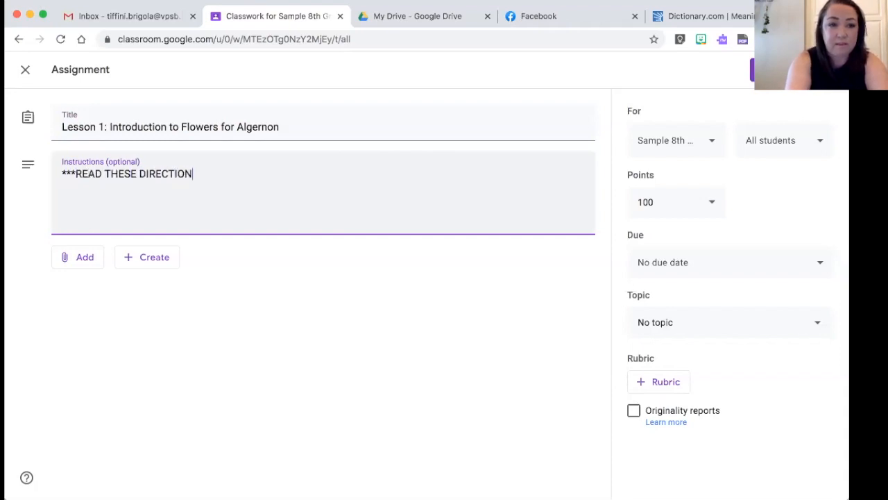
{"action": "type", "text": "S FIRST***"}
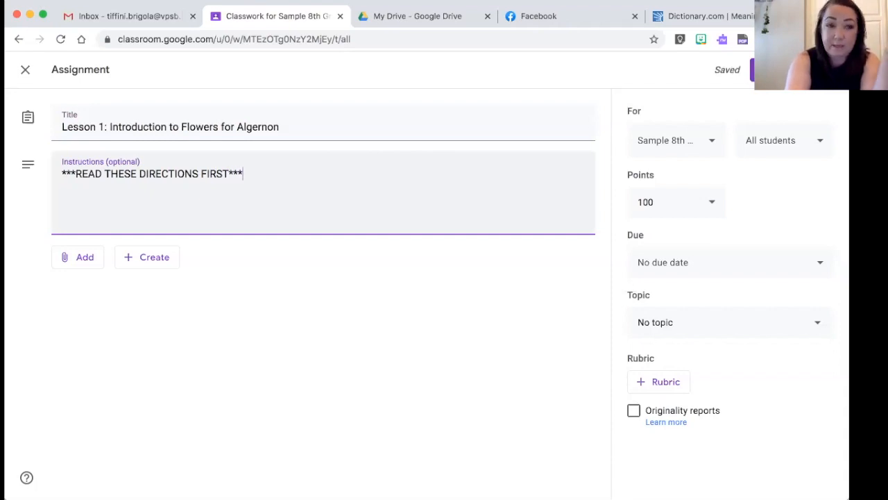
Add the line "OBJECTIVE: By the end of this lesson, you will have" below the heading, separated by a blank line
{"action": "key", "text": "Return"}
{"action": "key", "text": "Return"}
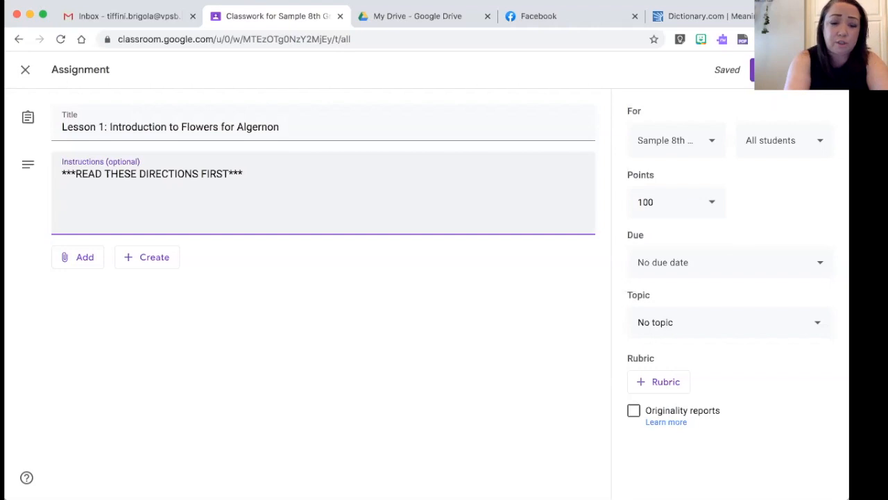
{"action": "type", "text": "OBJEC"}
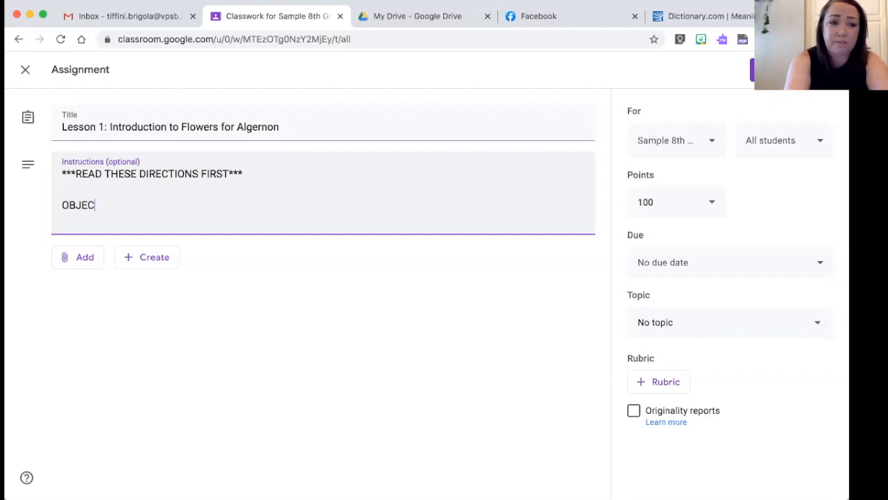
{"action": "type", "text": "TIVE:  By the end of this lesson, you will have"}
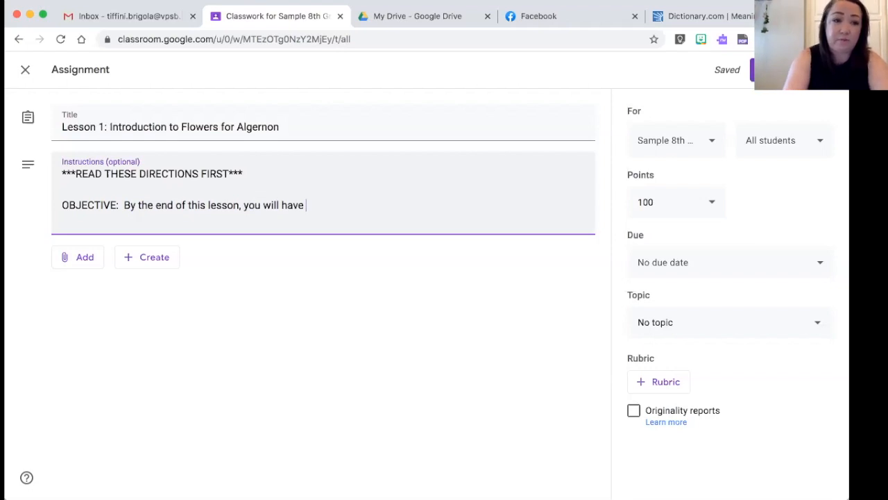
Start a numbered list below the objective with "1) Do... read" and an empty "2)" item
{"action": "key", "text": "Return"}
{"action": "key", "text": "Return"}
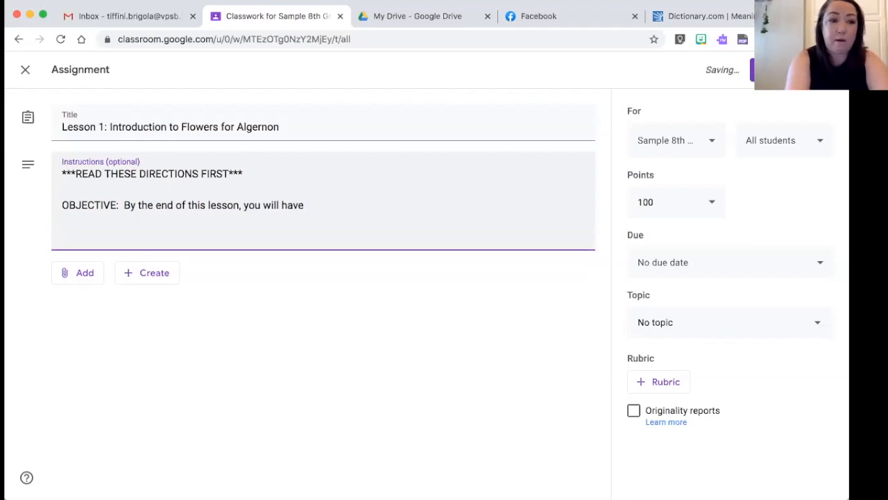
{"action": "type", "text": "1"}
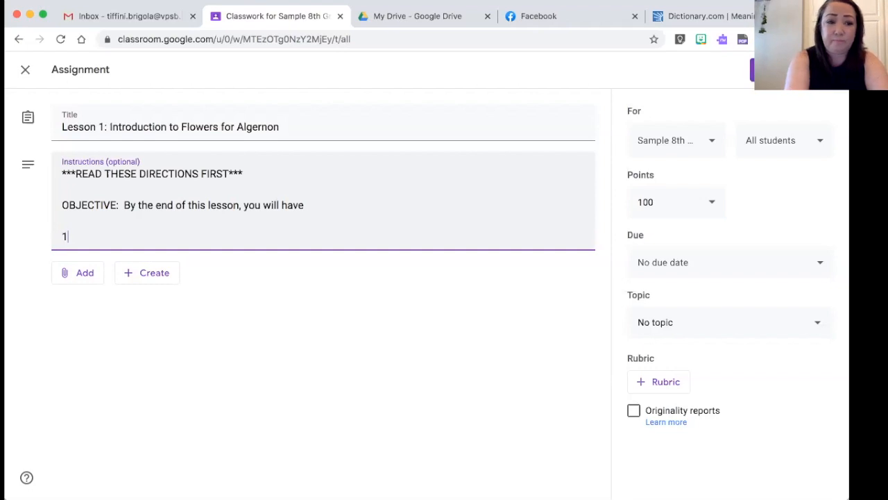
{"action": "type", "text": ") Do"}
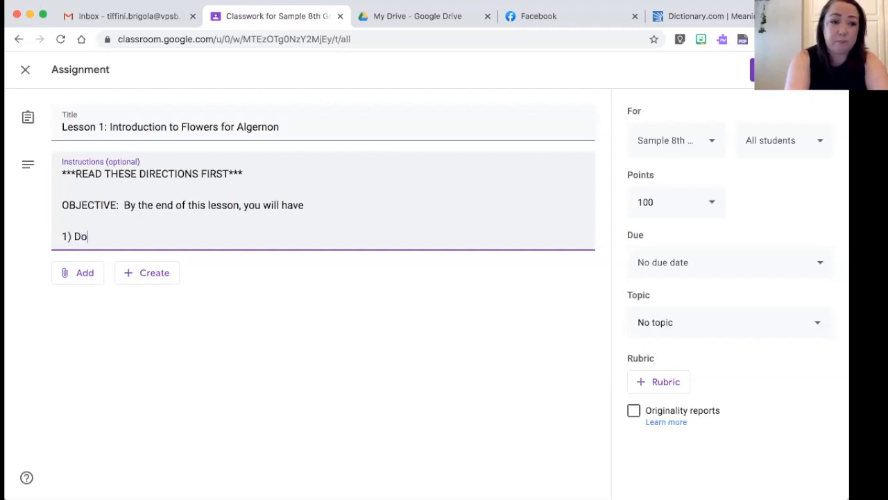
{"action": "type", "text": "...  read"}
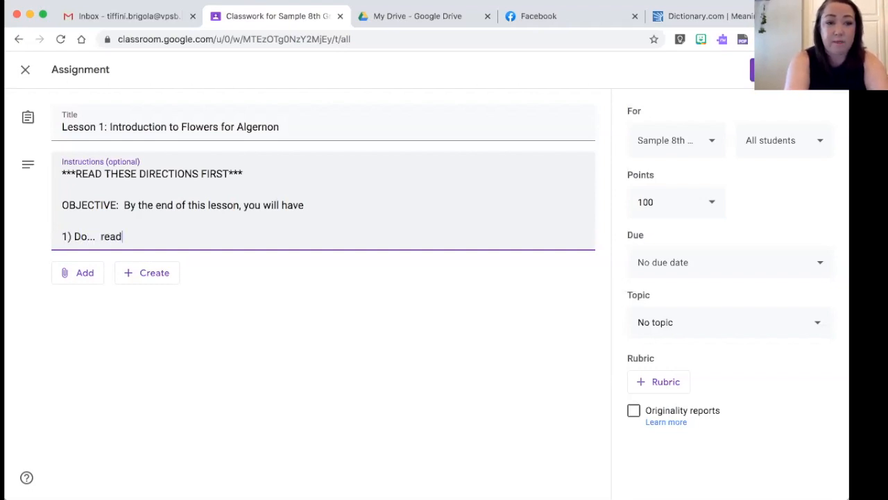
{"action": "key", "text": "Return"}
{"action": "type", "text": "2)"}
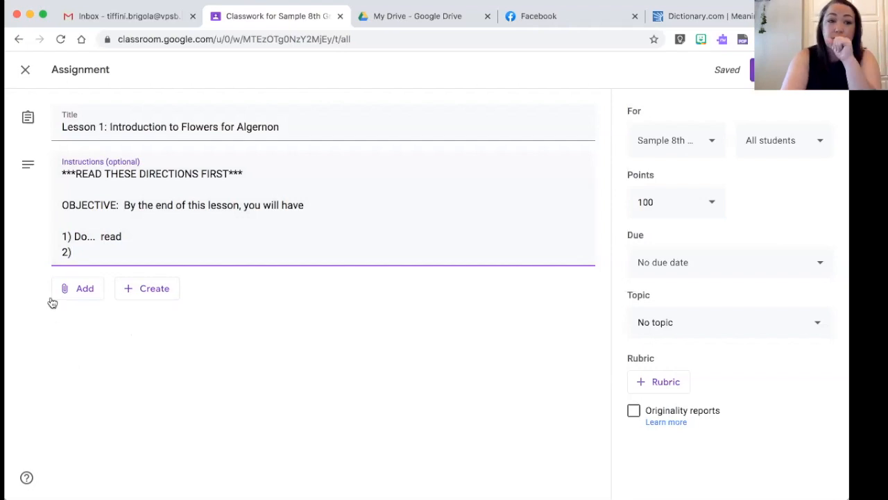
Review the attachment sources and the new file types that can be created for the assignment
{"action": "left_click", "coordinate": [79, 300]}
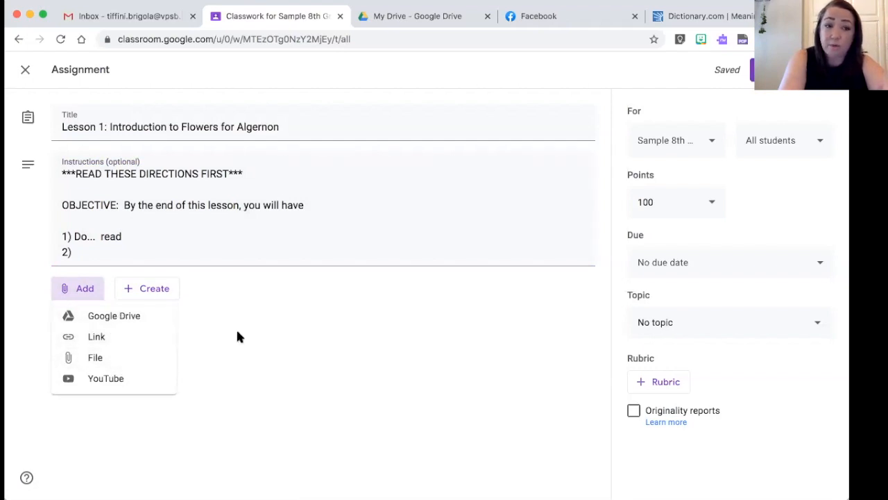
{"action": "left_click", "coordinate": [242, 300]}
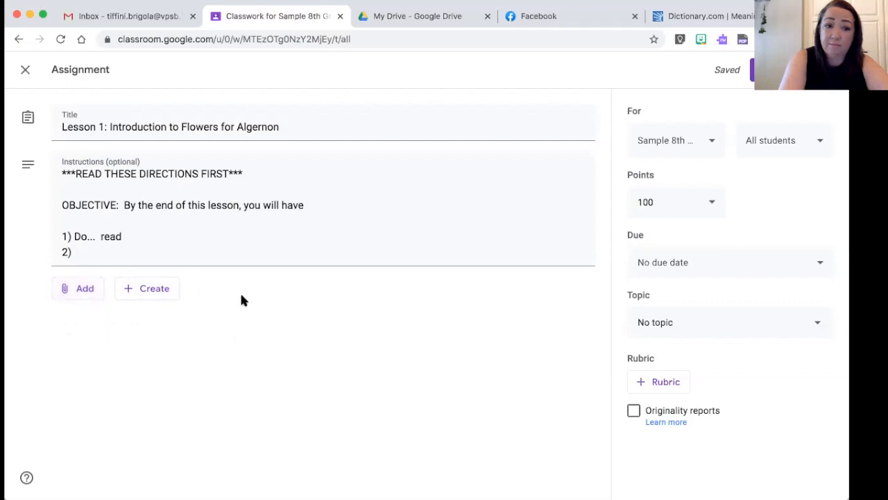
{"action": "left_click", "coordinate": [164, 292]}
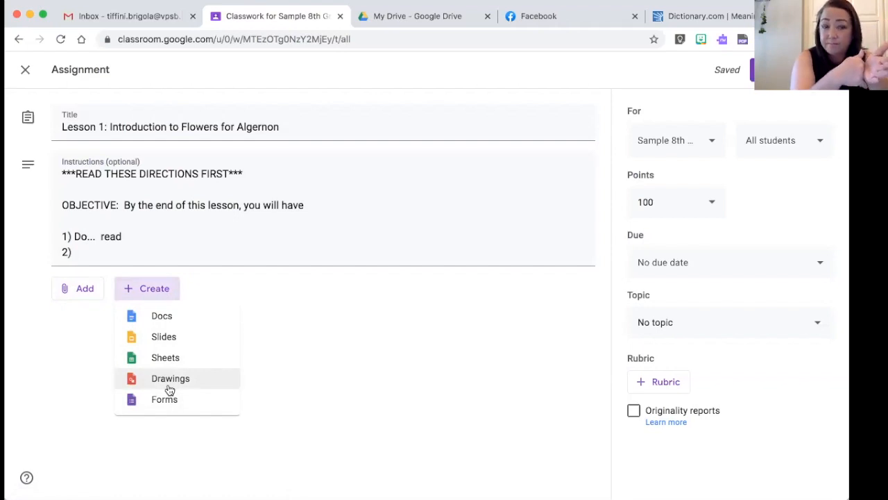
{"action": "left_click", "coordinate": [388, 406]}
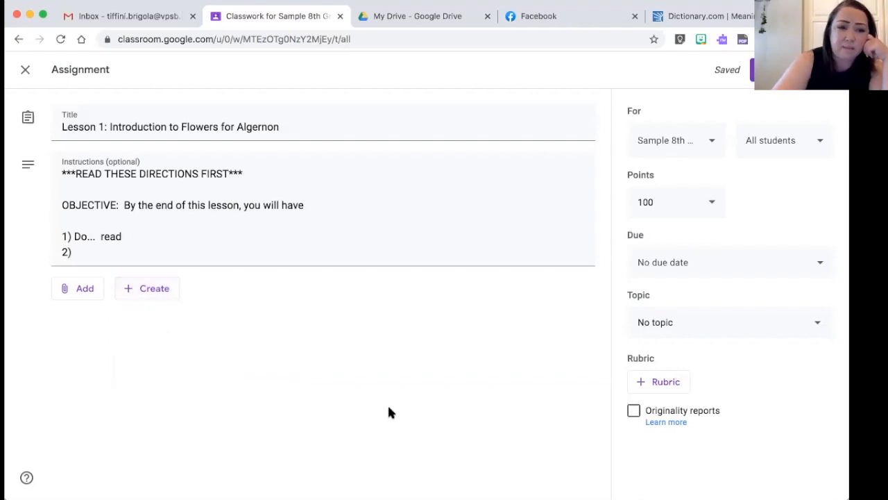
Browse Google Drive for an assignment attachment and open the "0 - MIDDLE SCHOOL" folder in My Drive
{"action": "left_click", "coordinate": [87, 292]}
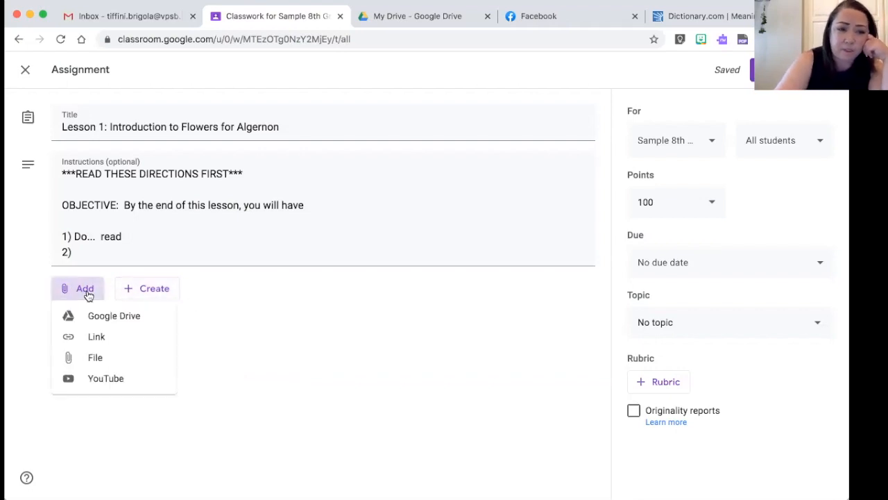
{"action": "left_click", "coordinate": [130, 318]}
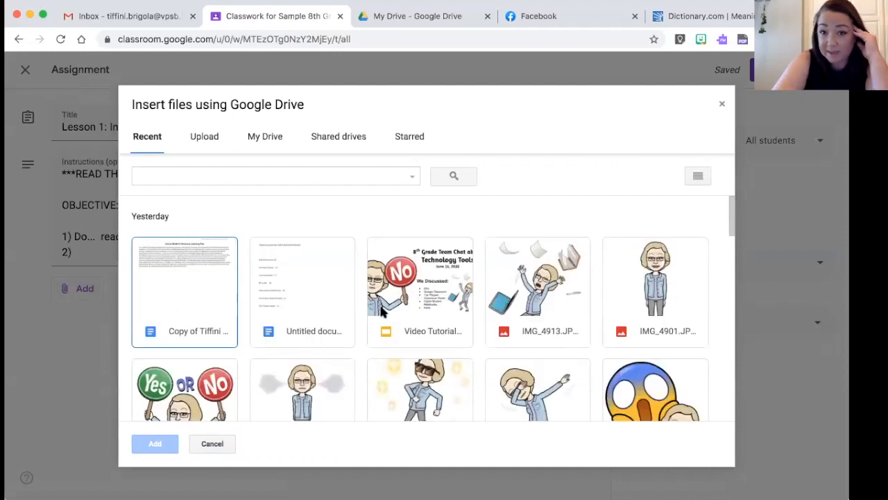
{"action": "scroll", "coordinate": [486, 315], "scroll_direction": "down", "scroll_amount": 3}
{"action": "scroll", "coordinate": [487, 316], "scroll_direction": "up", "scroll_amount": 3}
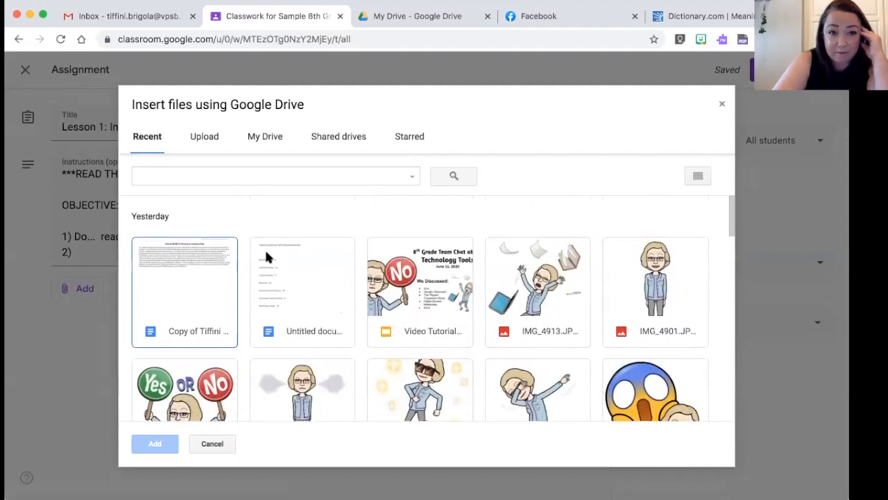
{"action": "left_click", "coordinate": [277, 142]}
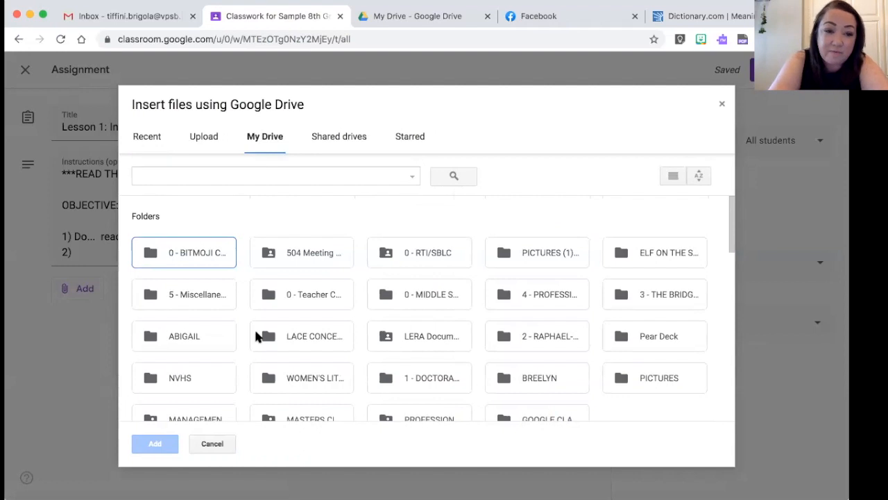
{"action": "double_click", "coordinate": [438, 304]}
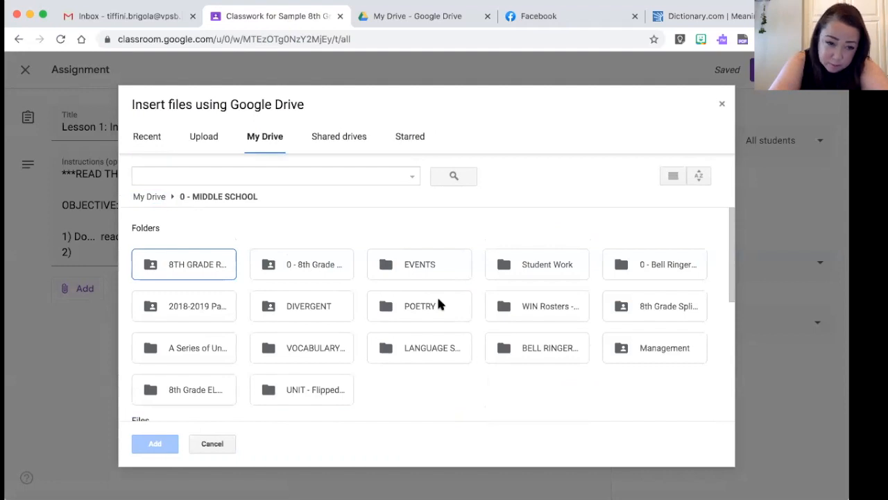
Attach the Google Doc "Film as Literature Study - Elf" from the folder to the assignment
{"action": "scroll", "coordinate": [437, 304], "scroll_direction": "down", "scroll_amount": 2}
{"action": "scroll", "coordinate": [438, 303], "scroll_direction": "down", "scroll_amount": 1}
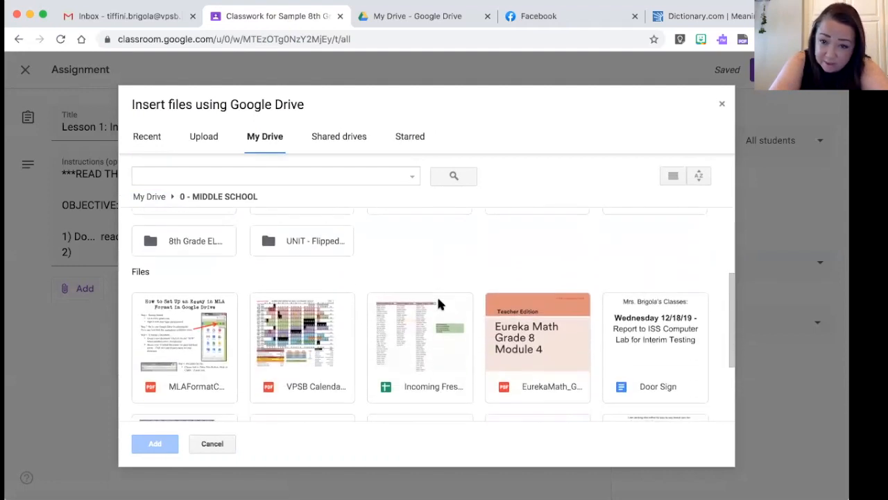
{"action": "scroll", "coordinate": [483, 247], "scroll_direction": "down", "scroll_amount": 2}
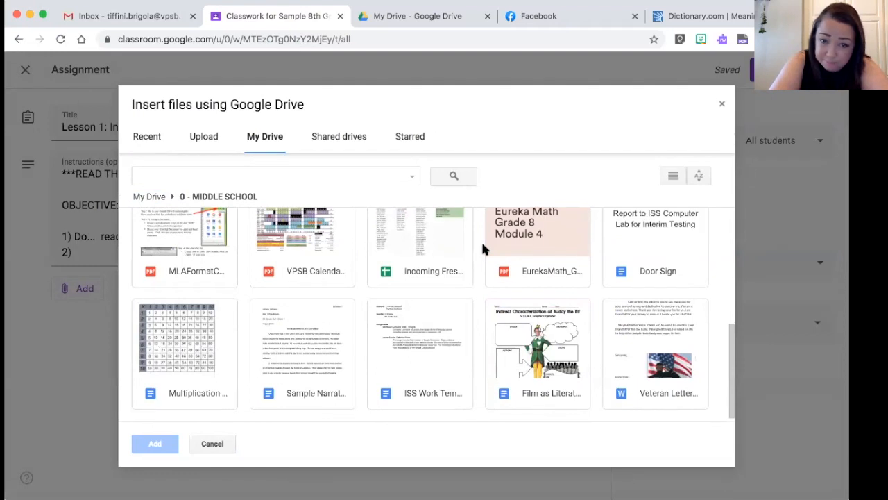
{"action": "scroll", "coordinate": [484, 248], "scroll_direction": "up", "scroll_amount": 1}
{"action": "scroll", "coordinate": [484, 249], "scroll_direction": "down", "scroll_amount": 1}
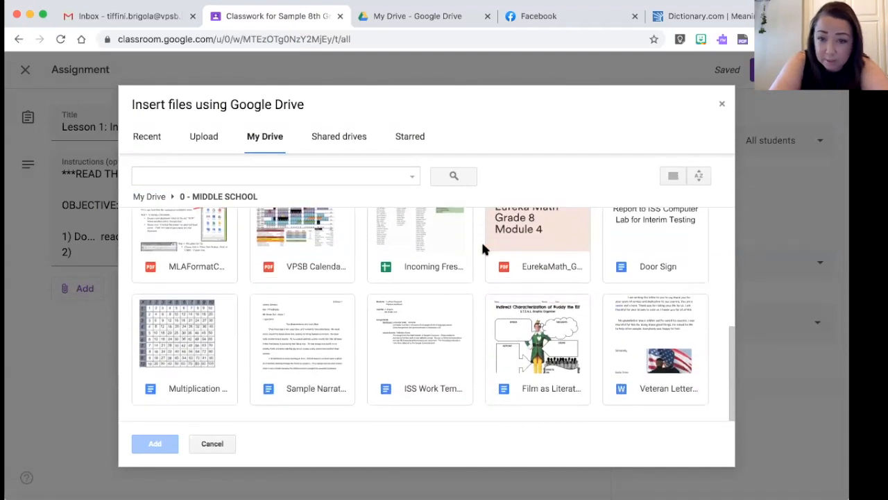
{"action": "left_click", "coordinate": [553, 327]}
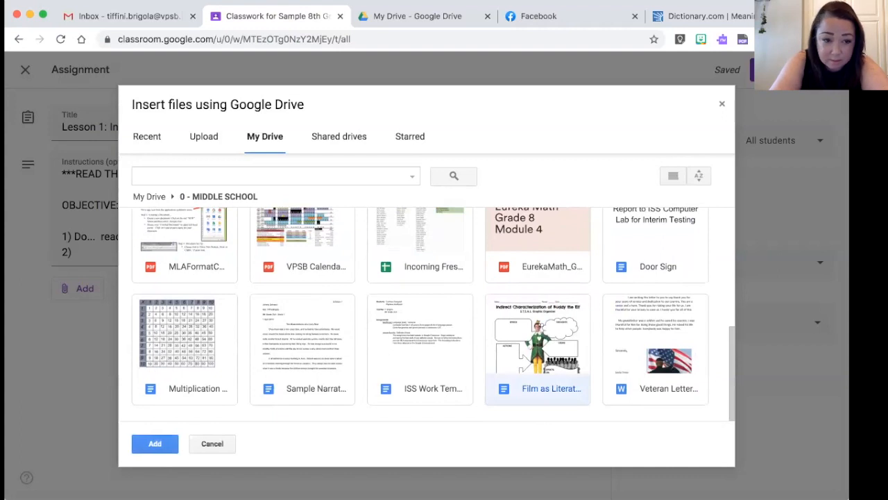
{"action": "left_click", "coordinate": [149, 442]}
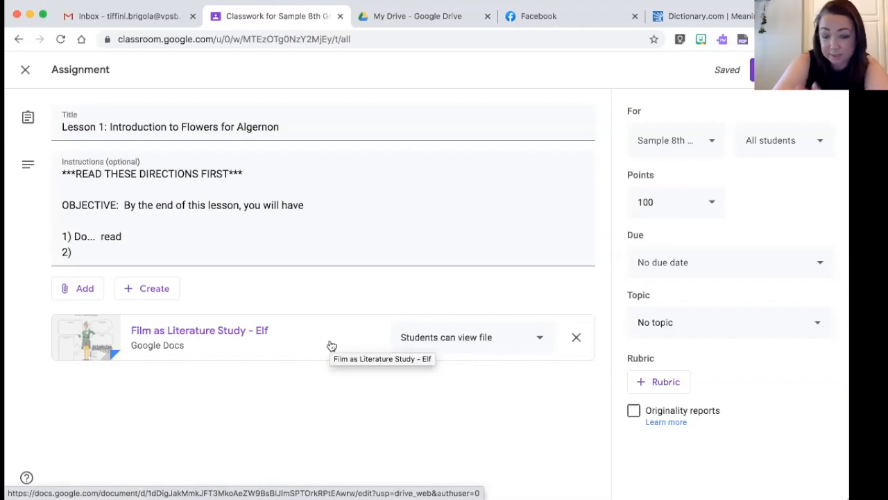
Set the attached Elf document to "Make a copy for each student"
{"action": "left_click", "coordinate": [537, 342]}
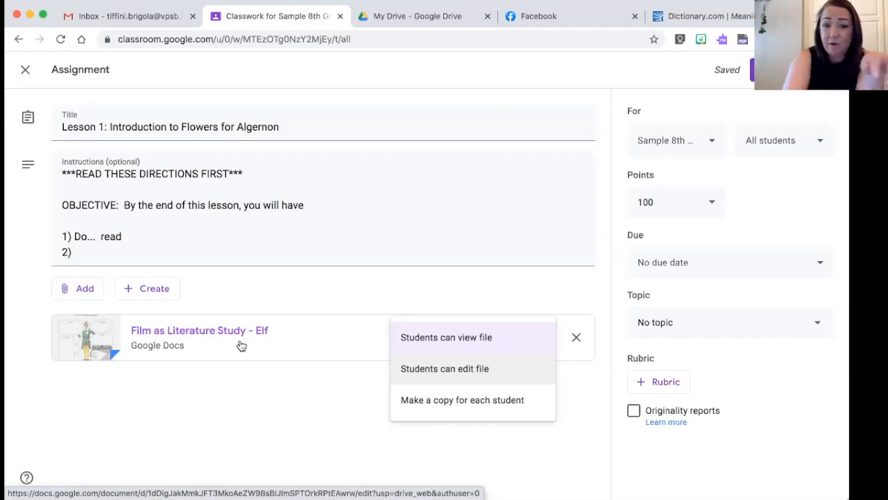
{"action": "left_click", "coordinate": [479, 403]}
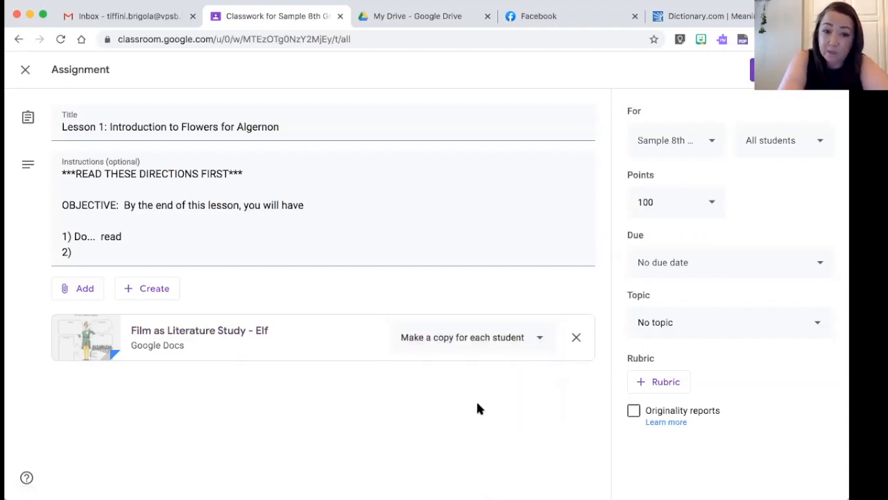
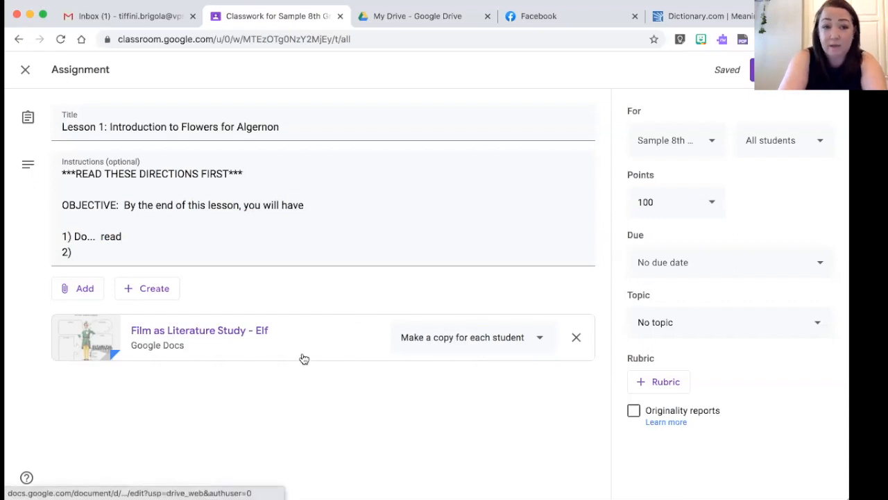
{"action": "left_click", "coordinate": [94, 295]}
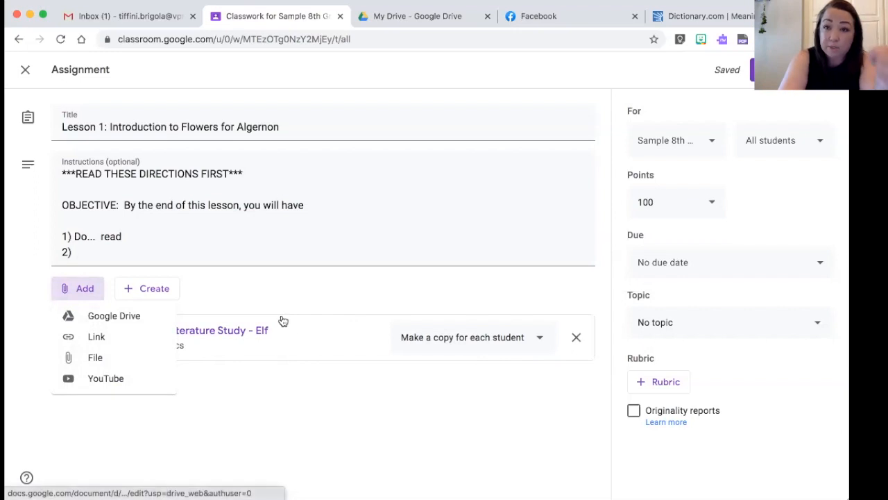
{"action": "left_click", "coordinate": [317, 397]}
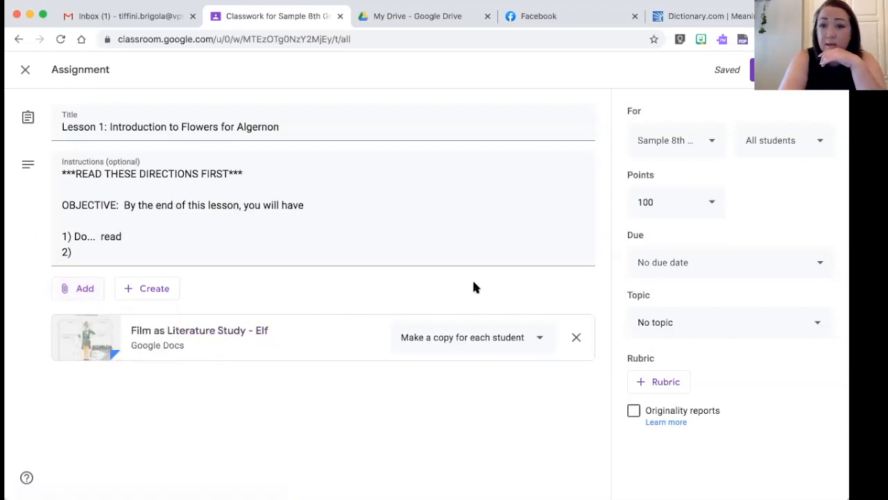
Try assigning the lesson to the three English Language classes as well, deselect them again, and check the student selection
{"action": "left_click", "coordinate": [685, 144]}
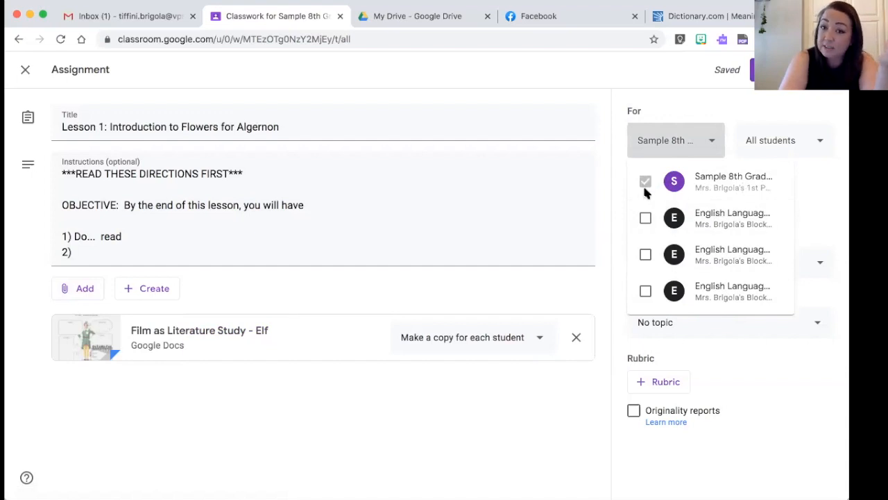
{"action": "left_click", "coordinate": [645, 218]}
{"action": "left_click", "coordinate": [645, 254]}
{"action": "left_click", "coordinate": [645, 290]}
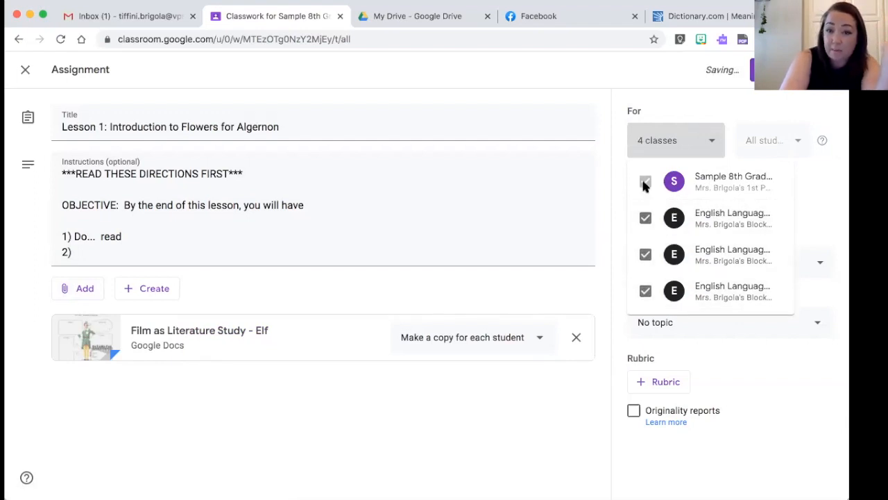
{"action": "left_click", "coordinate": [646, 290]}
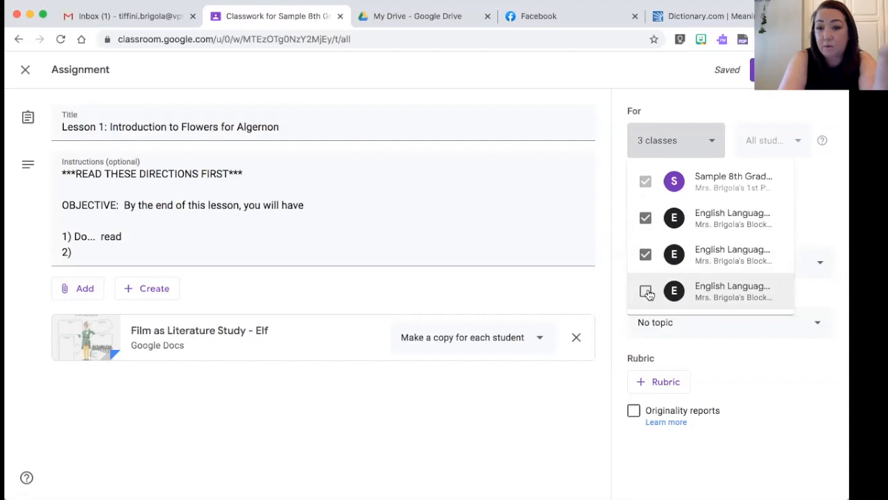
{"action": "left_click", "coordinate": [645, 254]}
{"action": "left_click", "coordinate": [645, 218]}
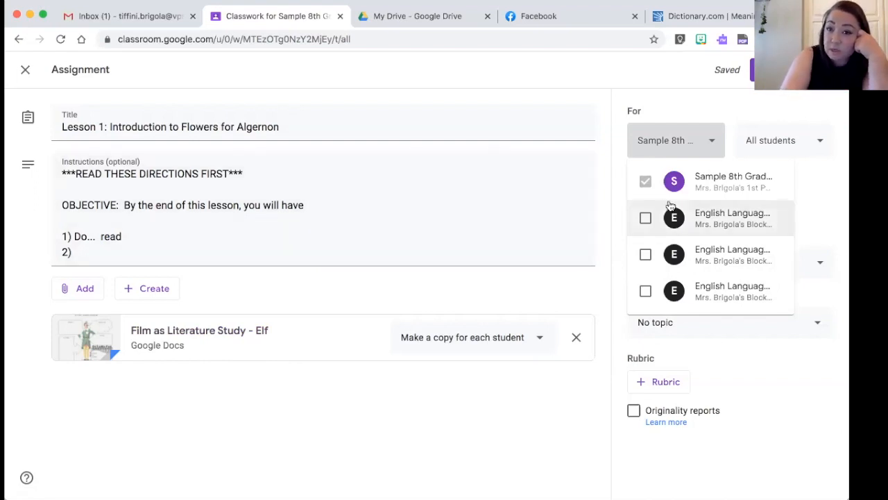
{"action": "left_click", "coordinate": [712, 143]}
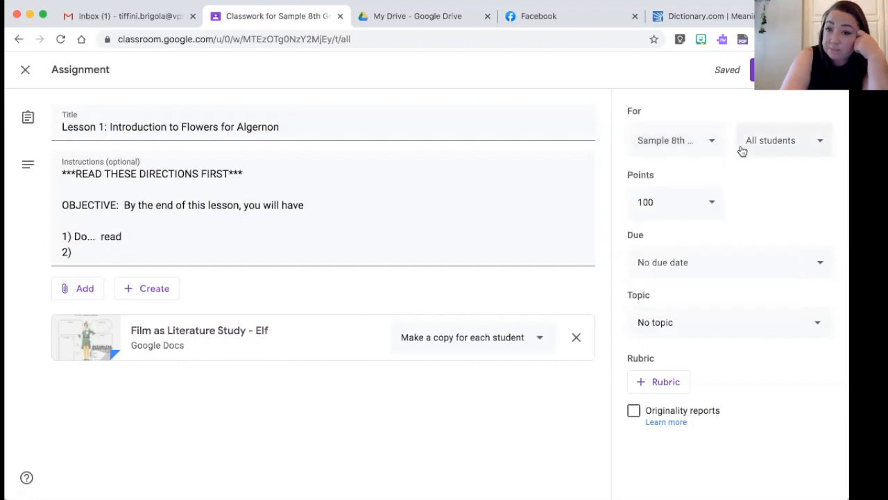
{"action": "left_click", "coordinate": [819, 141]}
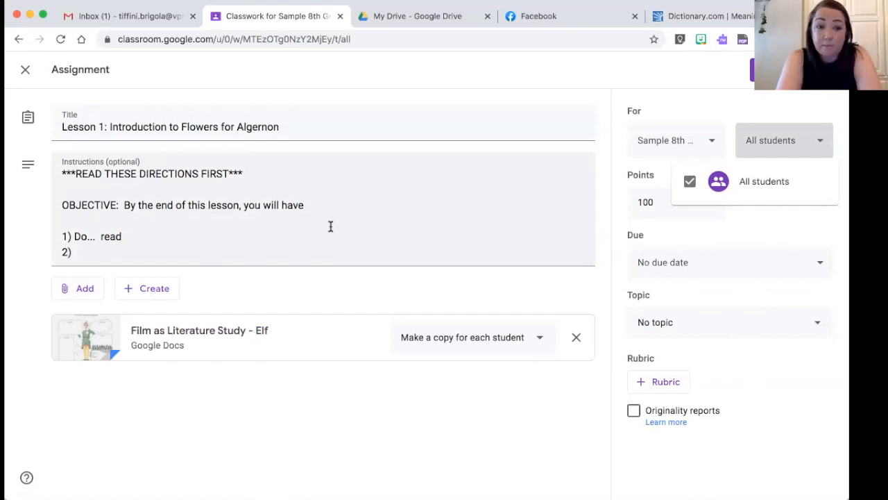
{"action": "left_click", "coordinate": [821, 143]}
Set the assignment's points to 25
{"action": "left_click", "coordinate": [711, 212]}
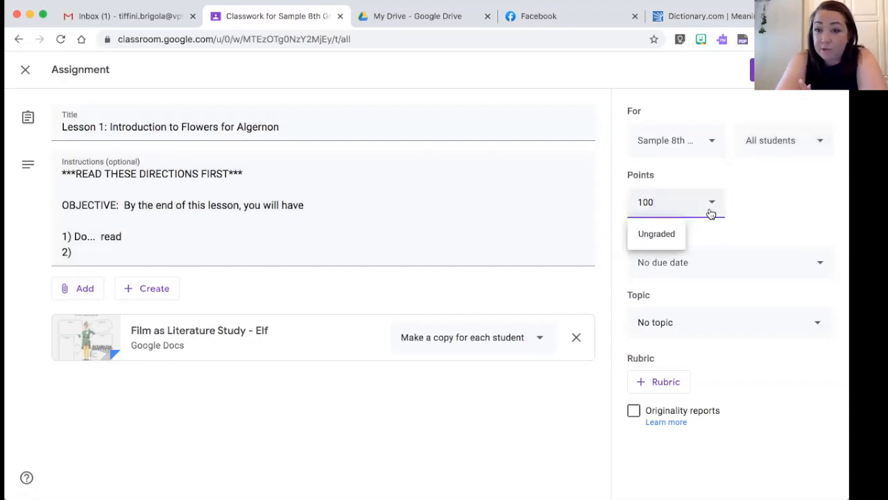
{"action": "left_click_drag", "start_coordinate": [664, 201], "coordinate": [619, 199]}
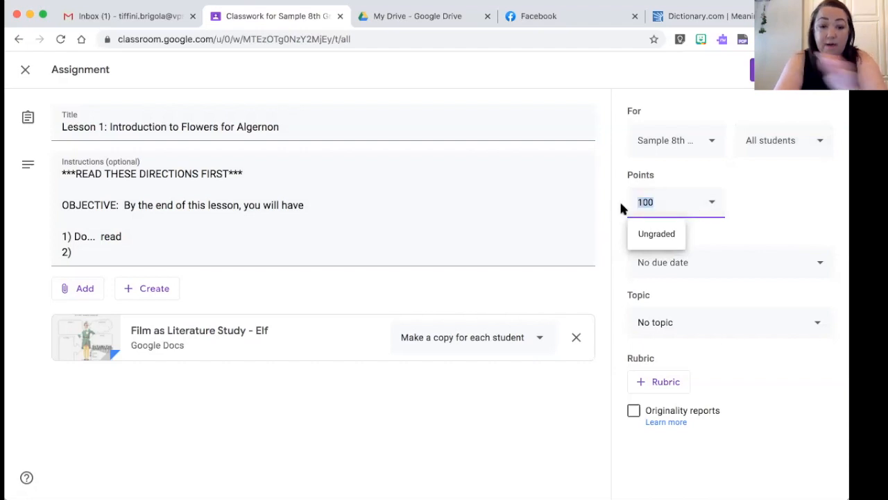
{"action": "type", "text": "25"}
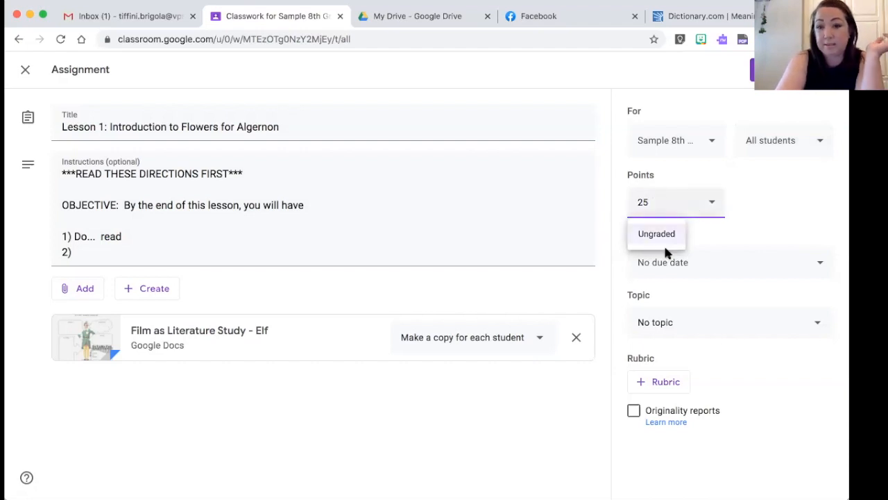
{"action": "left_click", "coordinate": [766, 229]}
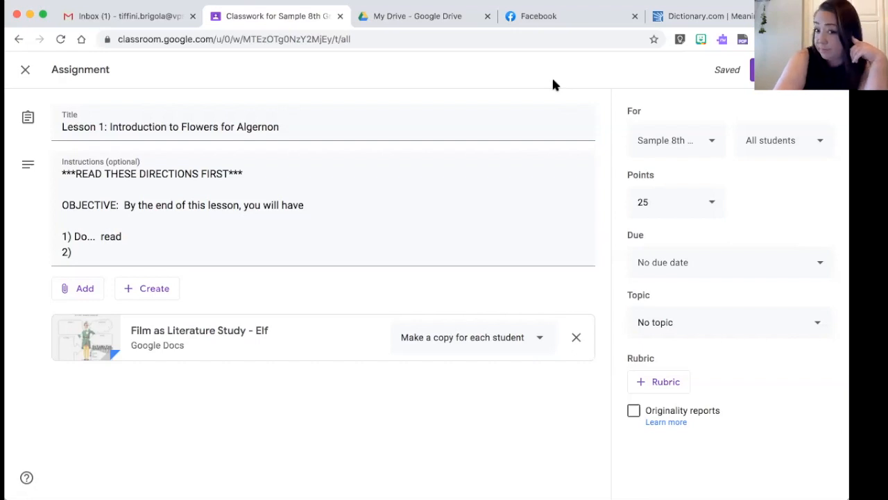
Check the due date setting, leave it at no due date, and post the Lesson 1 assignment to the class
{"action": "left_click", "coordinate": [693, 258]}
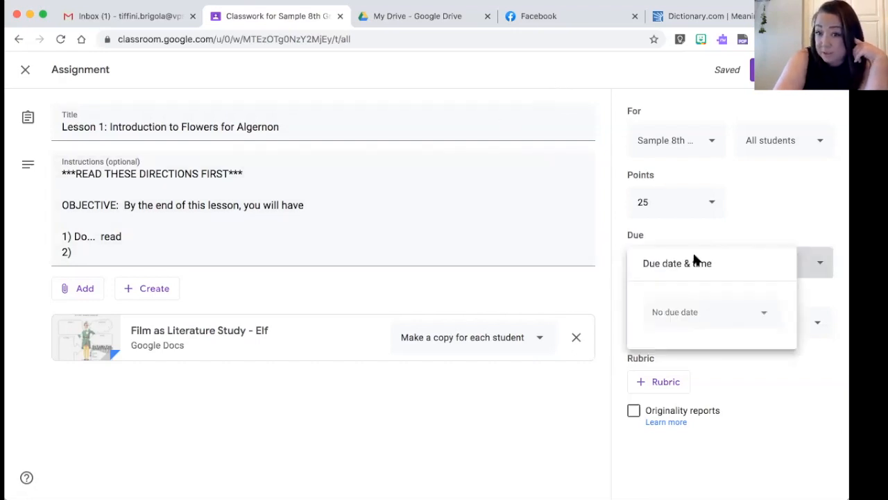
{"action": "left_click", "coordinate": [803, 224]}
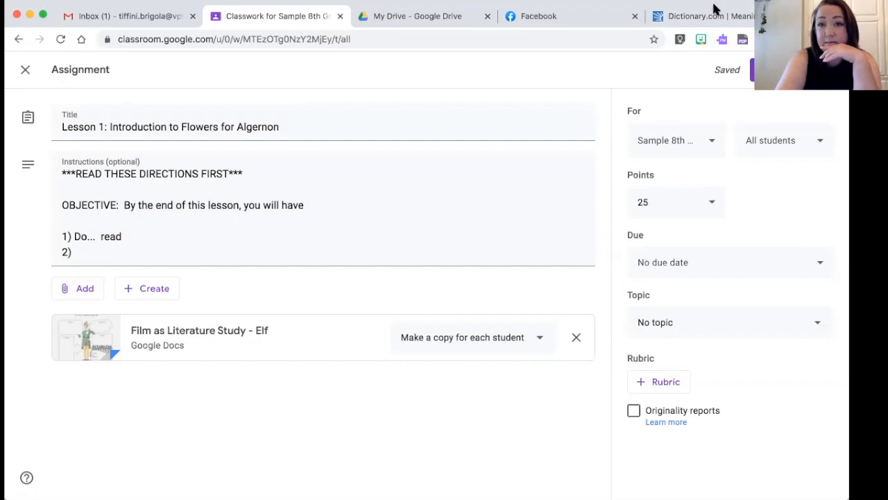
{"action": "left_click", "coordinate": [764, 70]}
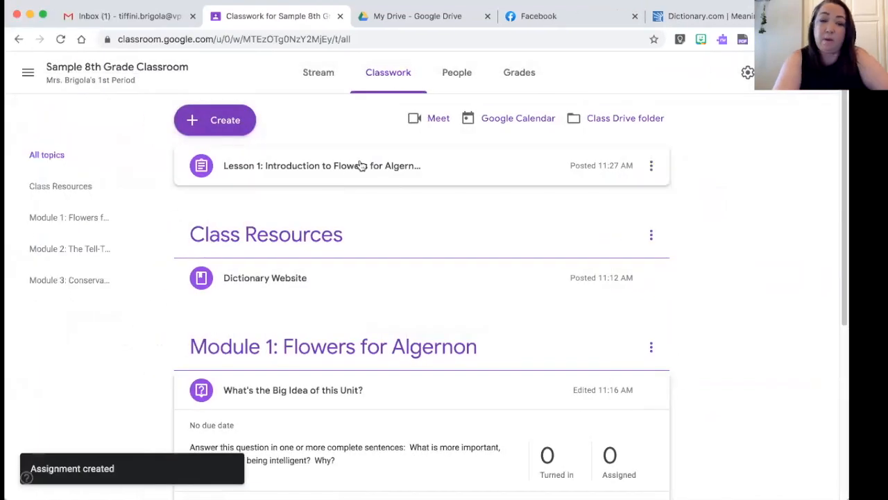
Move the Lesson 1 assignment into the "Module 1: Flowers for Algernon" topic, below the Big Idea question
{"action": "scroll", "coordinate": [445, 208], "scroll_direction": "down", "scroll_amount": 3}
{"action": "scroll", "coordinate": [443, 214], "scroll_direction": "up", "scroll_amount": 1}
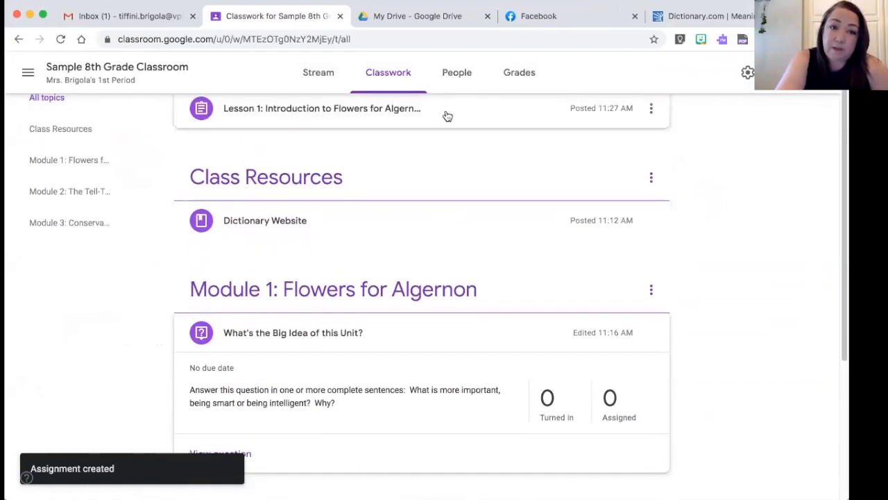
{"action": "left_click_drag", "start_coordinate": [448, 114], "coordinate": [432, 361]}
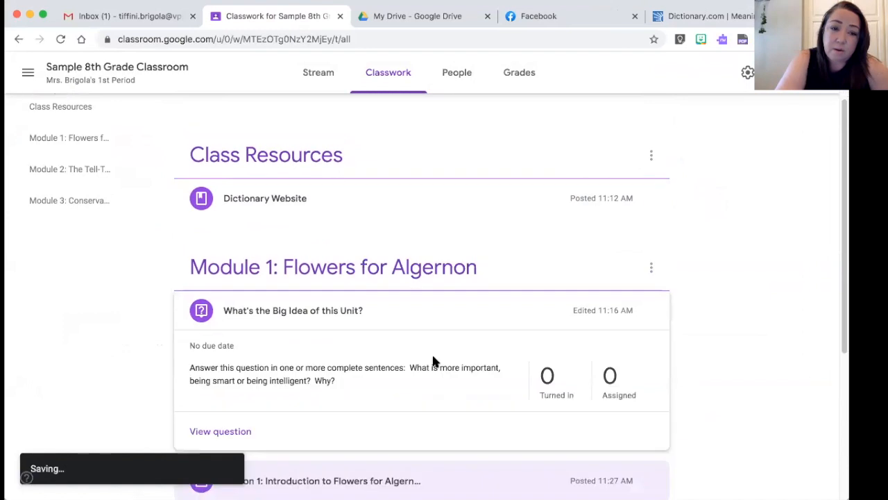
Look over the topics on the Classwork page and expand the Lesson 1 assignment to view its details
{"action": "scroll", "coordinate": [702, 325], "scroll_direction": "down", "scroll_amount": 5}
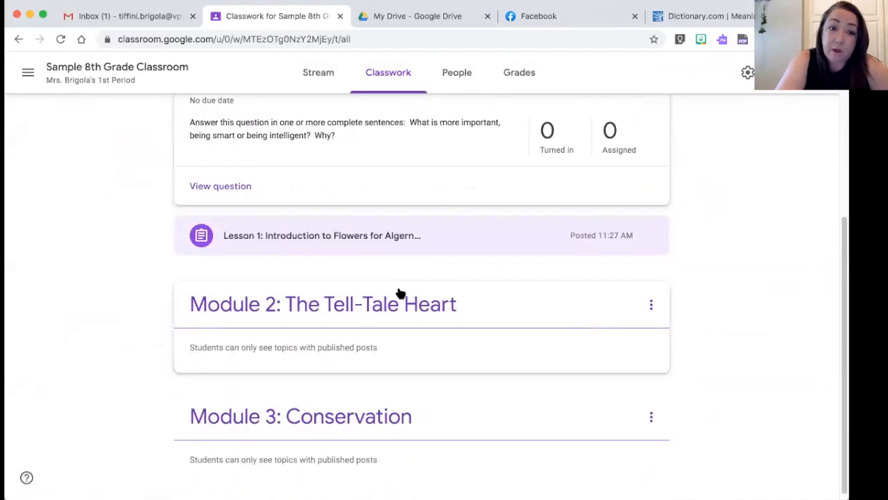
{"action": "scroll", "coordinate": [444, 208], "scroll_direction": "up", "scroll_amount": 2}
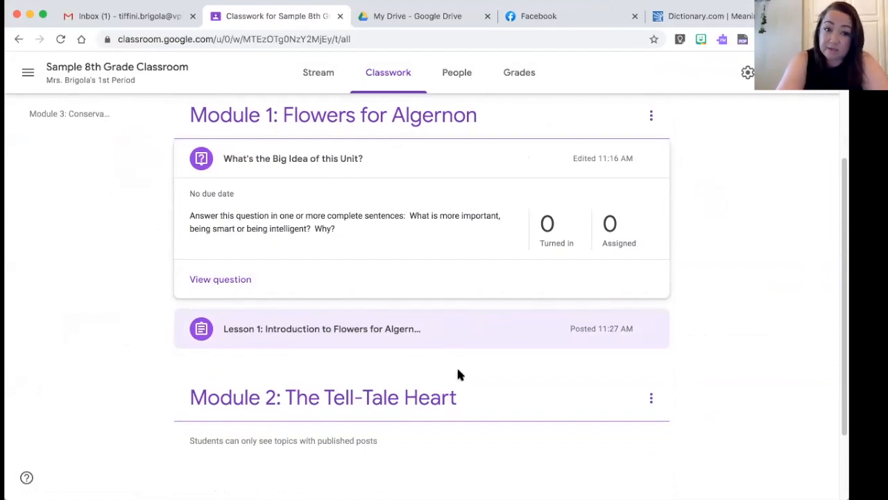
{"action": "scroll", "coordinate": [359, 398], "scroll_direction": "up", "scroll_amount": 3}
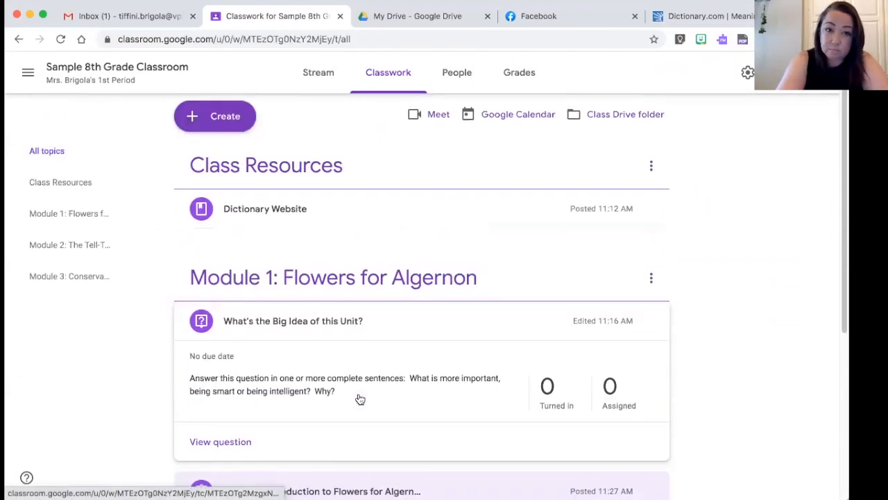
{"action": "scroll", "coordinate": [359, 398], "scroll_direction": "down", "scroll_amount": 3}
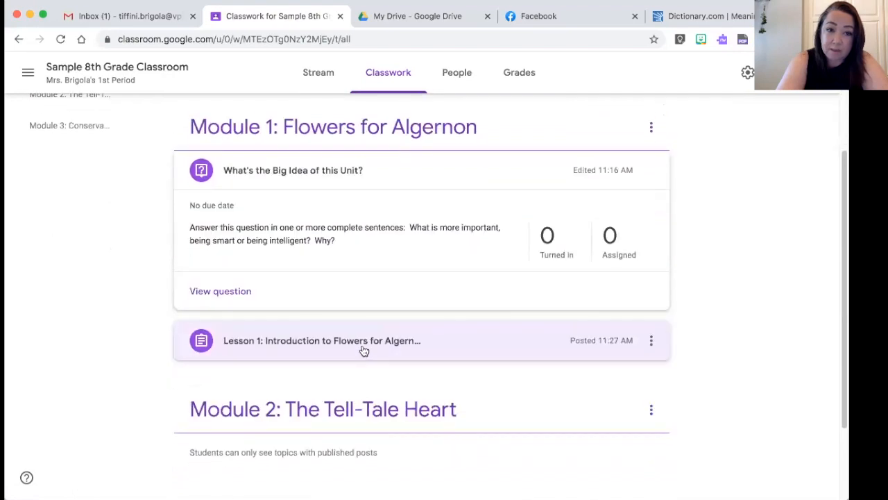
{"action": "left_click", "coordinate": [364, 350]}
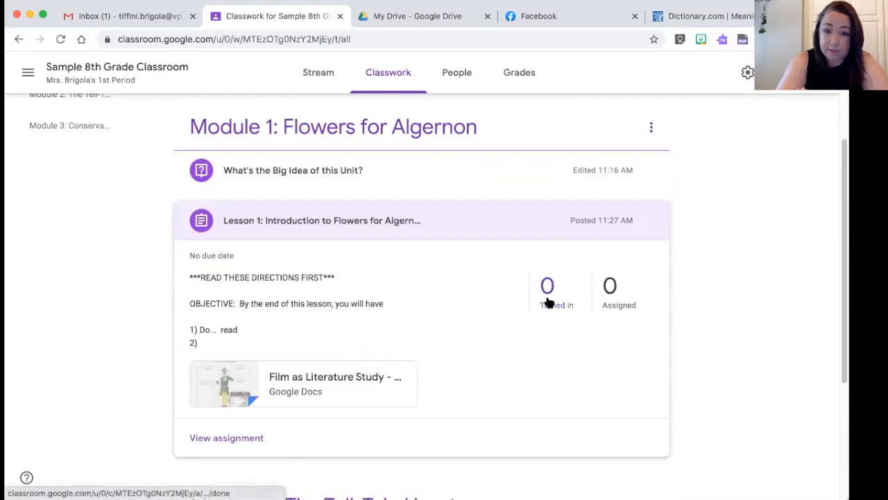
Check the Lesson 1 assignment's student work and instructions pages, and return to the class's Classwork page
{"action": "left_click", "coordinate": [547, 298]}
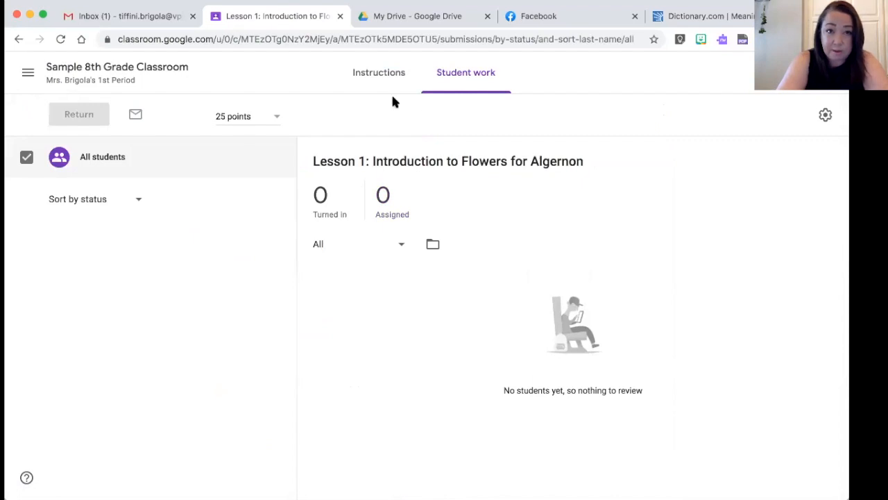
{"action": "left_click", "coordinate": [385, 72]}
{"action": "left_click", "coordinate": [159, 68]}
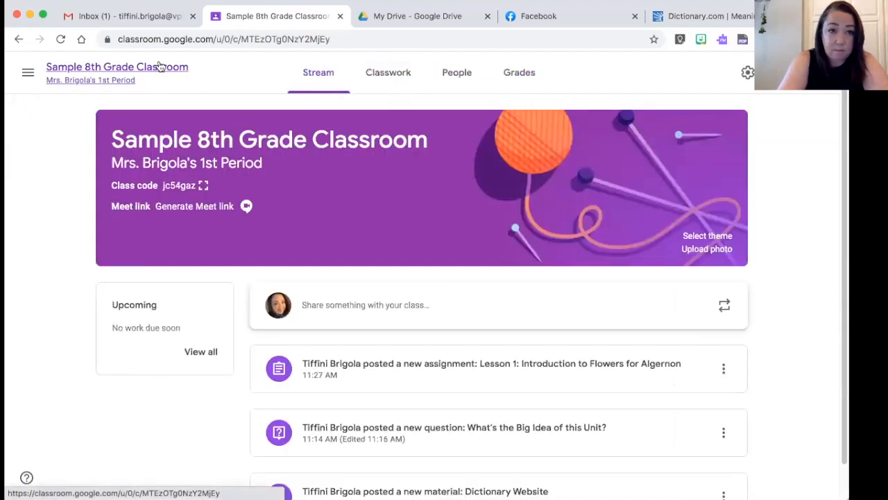
{"action": "left_click", "coordinate": [383, 77]}
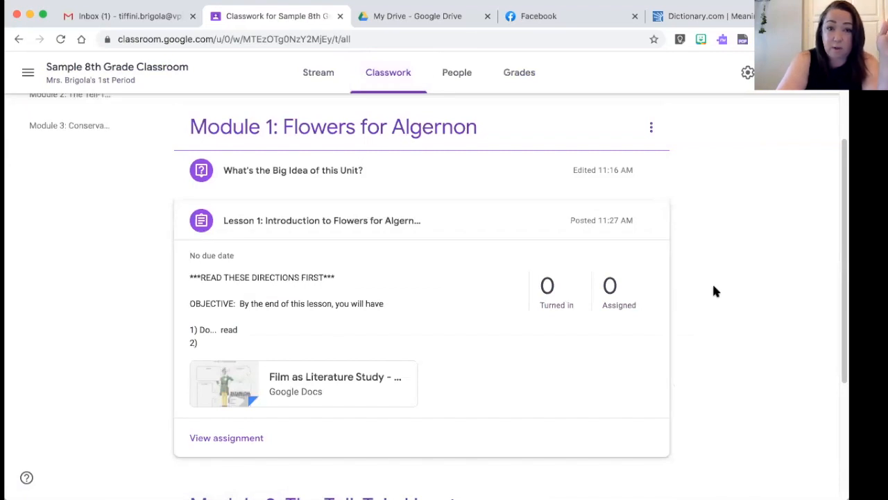
Collapse the Lesson 1 assignment's details and look over all the topics and posts on the Classwork page
{"action": "left_click", "coordinate": [451, 218]}
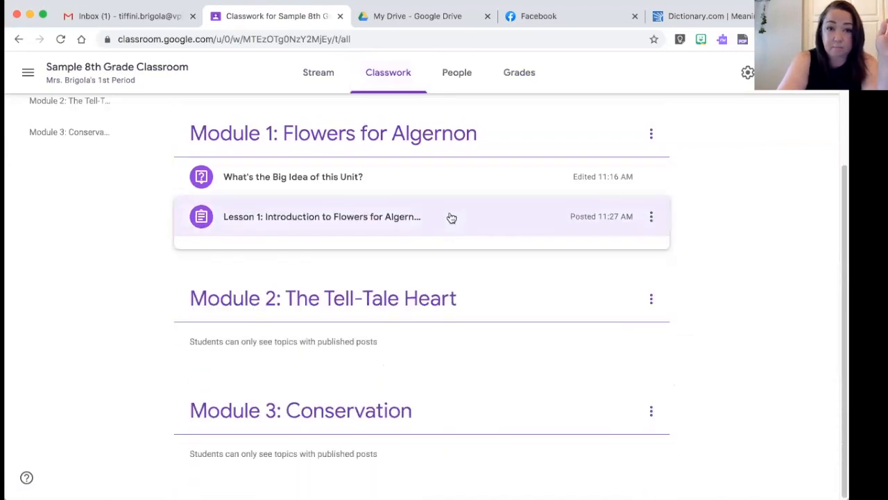
{"action": "scroll", "coordinate": [746, 184], "scroll_direction": "up", "scroll_amount": 3}
{"action": "scroll", "coordinate": [746, 184], "scroll_direction": "down", "scroll_amount": 2}
{"action": "scroll", "coordinate": [748, 193], "scroll_direction": "up", "scroll_amount": 1}
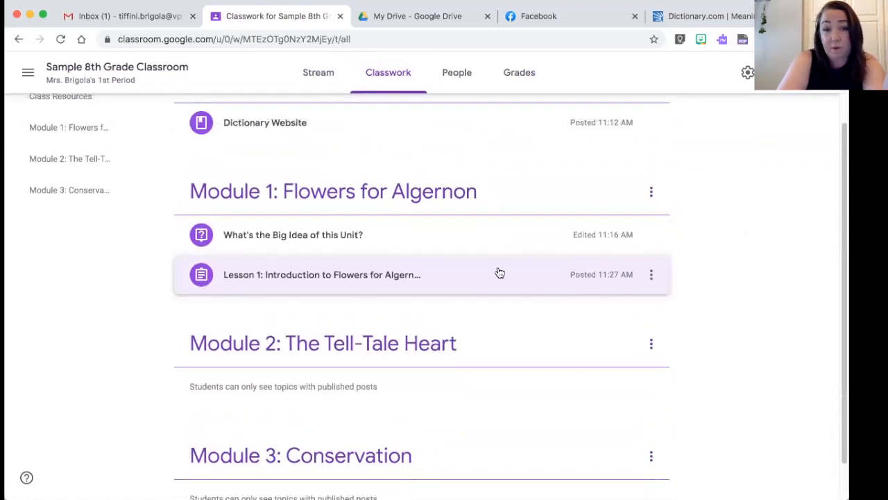
{"action": "left_click_drag", "start_coordinate": [498, 257], "coordinate": [789, 237]}
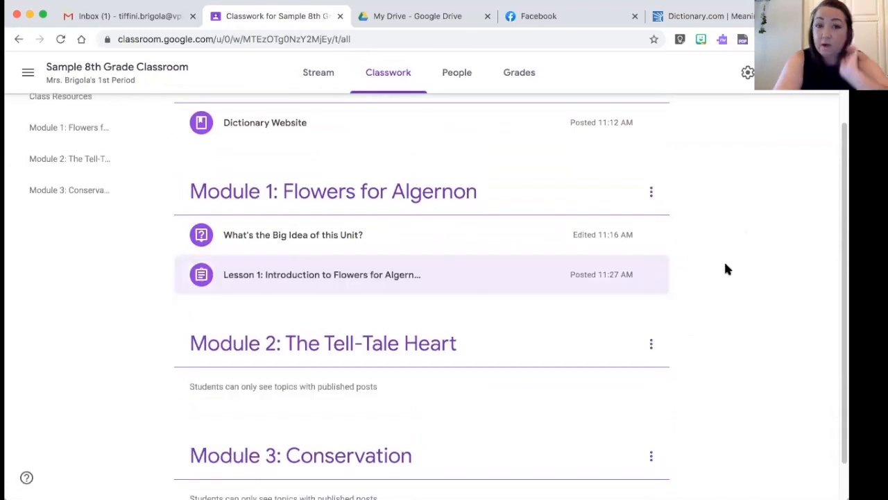
{"action": "scroll", "coordinate": [753, 188], "scroll_direction": "up", "scroll_amount": 3}
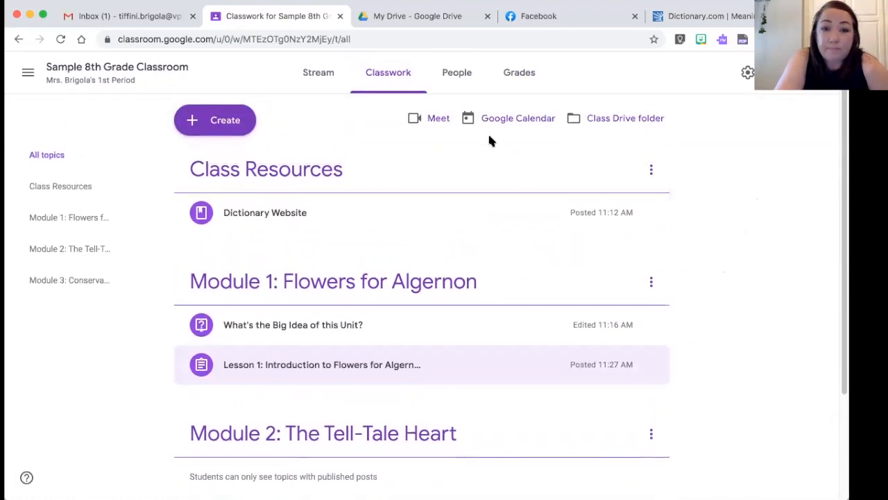
{"action": "scroll", "coordinate": [739, 195], "scroll_direction": "down", "scroll_amount": 4}
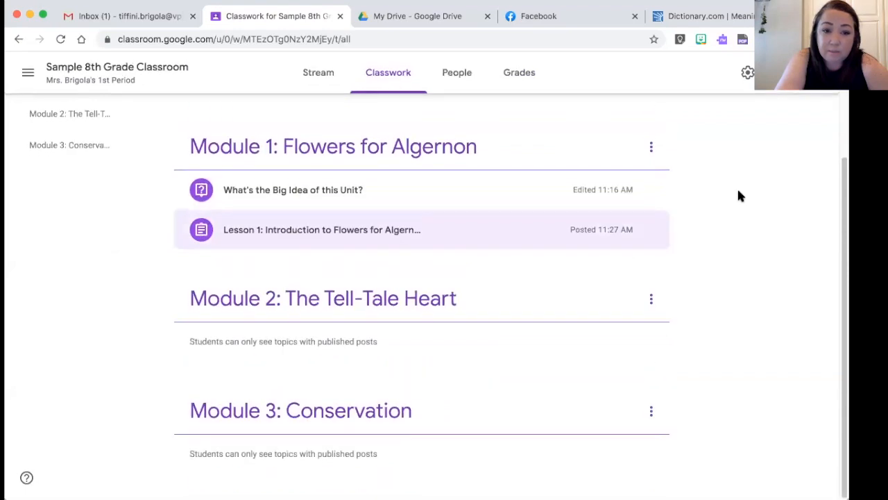
{"action": "scroll", "coordinate": [738, 196], "scroll_direction": "up", "scroll_amount": 4}
{"action": "scroll", "coordinate": [739, 197], "scroll_direction": "up", "scroll_amount": 1}
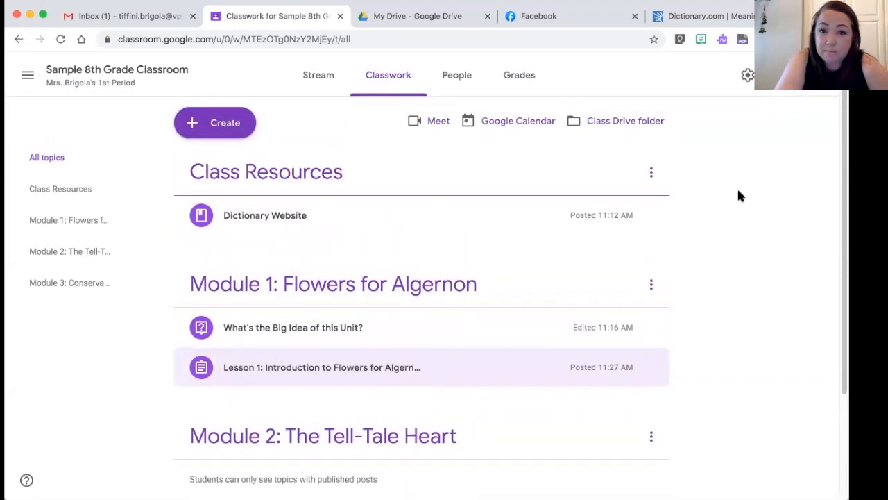
Start a quiz assignment, remove its attached Blank Quiz form, and close the draft without posting it
{"action": "left_click", "coordinate": [232, 122]}
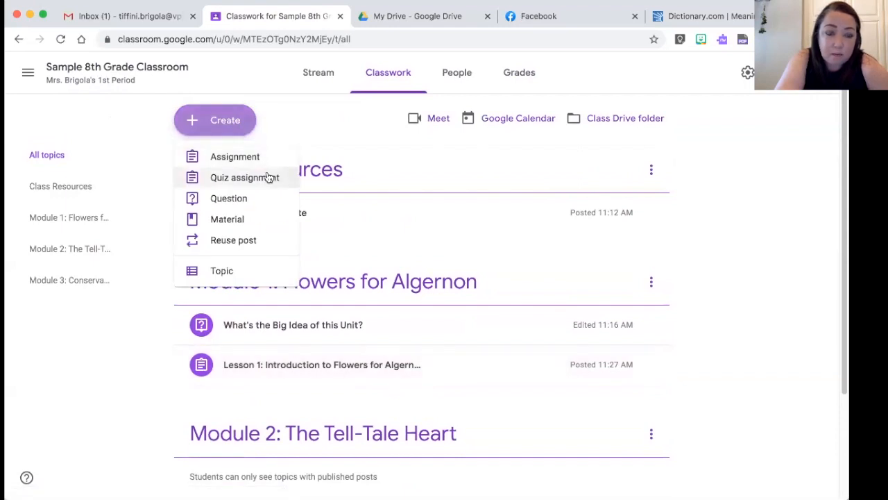
{"action": "left_click", "coordinate": [269, 177]}
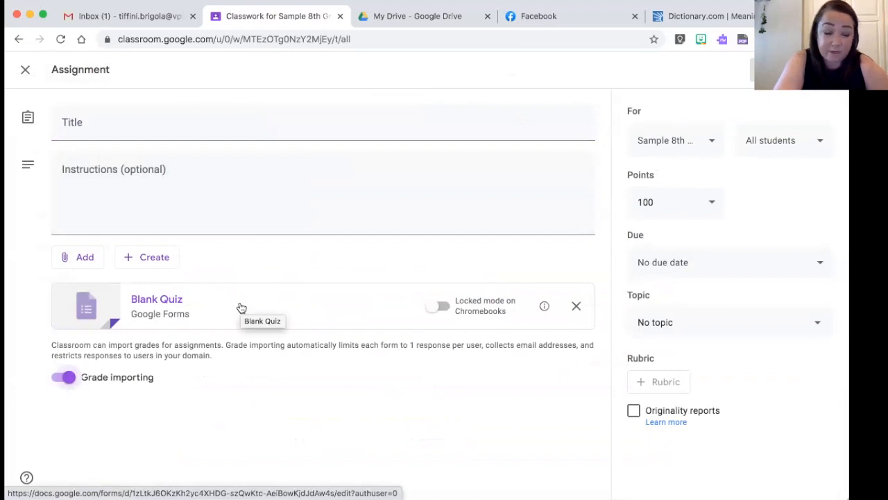
{"action": "left_click", "coordinate": [576, 306]}
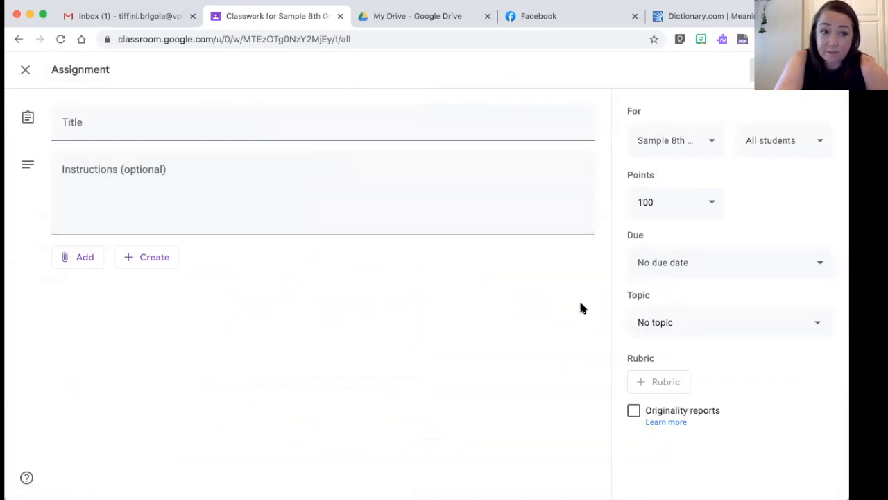
{"action": "left_click", "coordinate": [25, 69]}
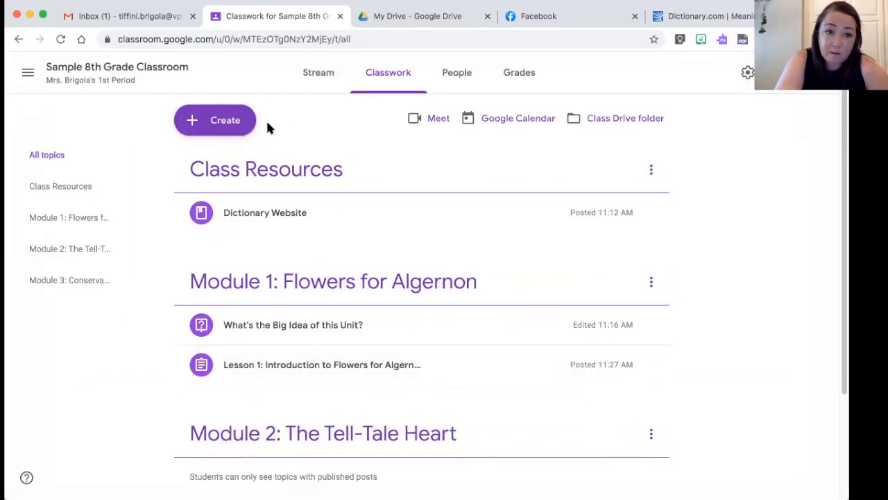
Try out a multiple choice question with three answer options, and close it without posting
{"action": "left_click", "coordinate": [225, 121]}
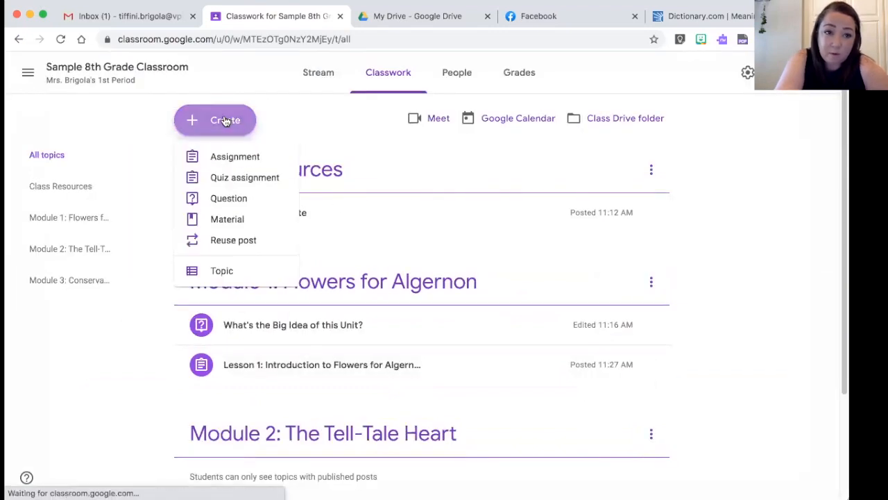
{"action": "left_click", "coordinate": [241, 199]}
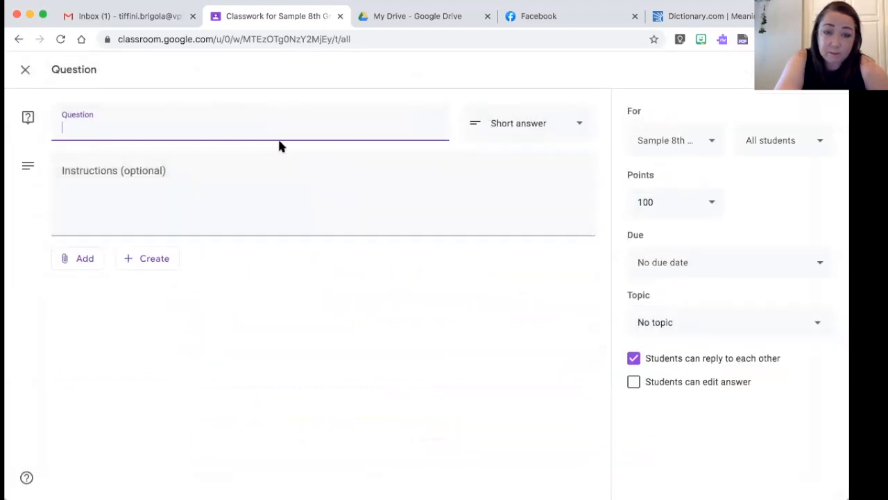
{"action": "left_click", "coordinate": [565, 125]}
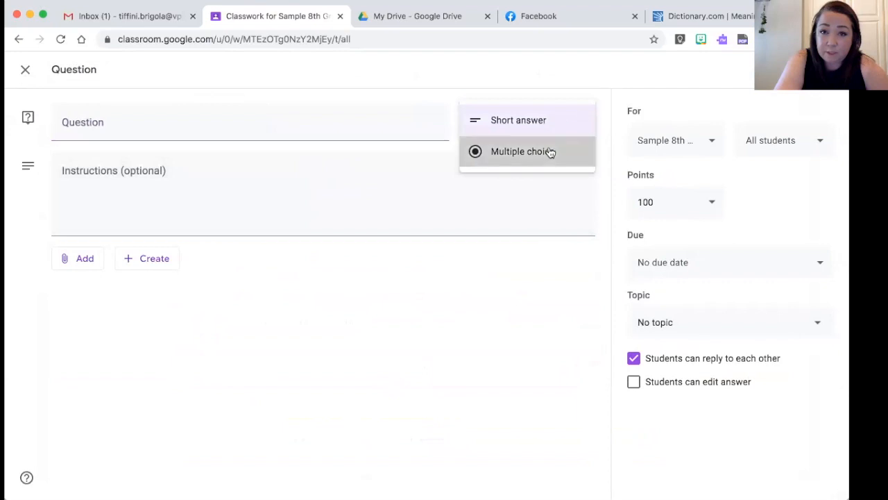
{"action": "left_click", "coordinate": [547, 150]}
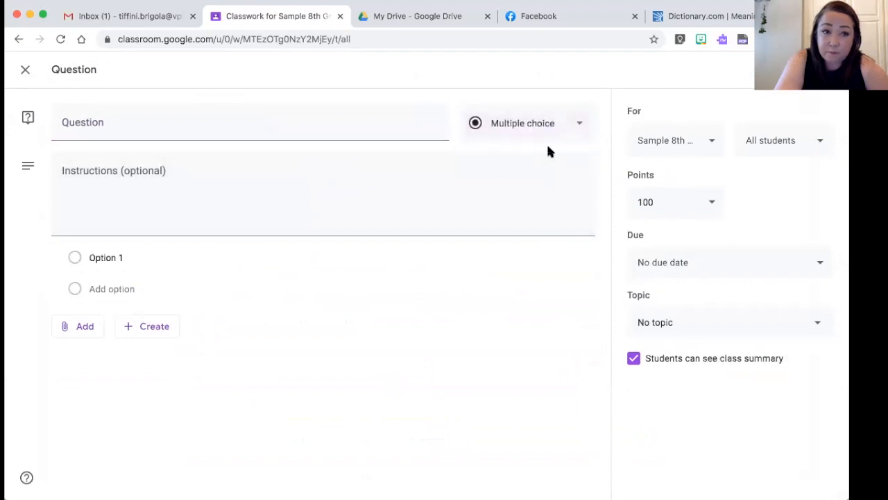
{"action": "left_click", "coordinate": [229, 132]}
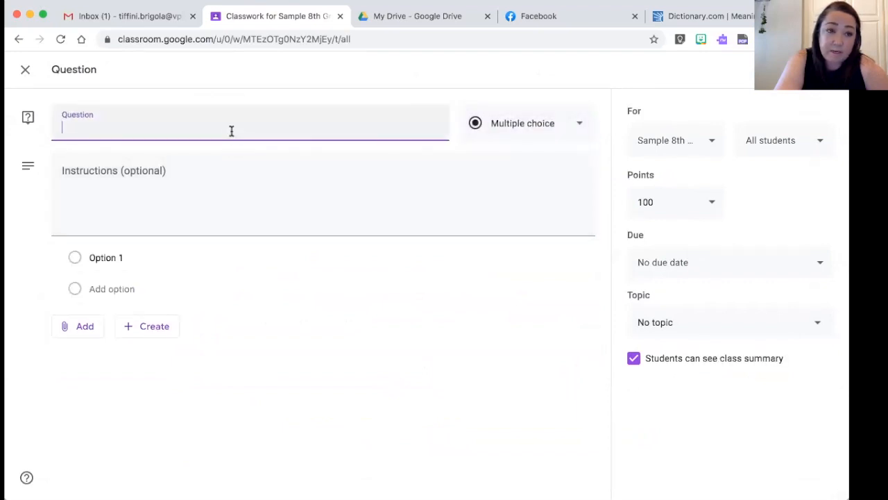
{"action": "left_click", "coordinate": [96, 258]}
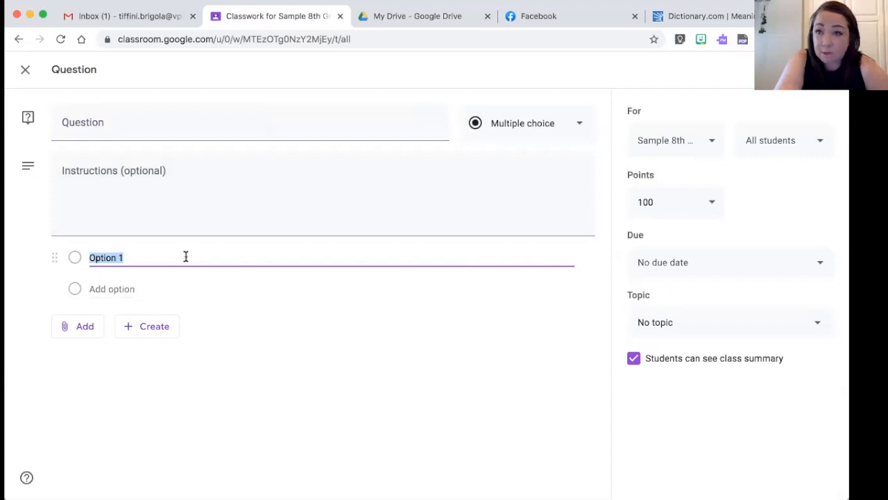
{"action": "left_click", "coordinate": [132, 295]}
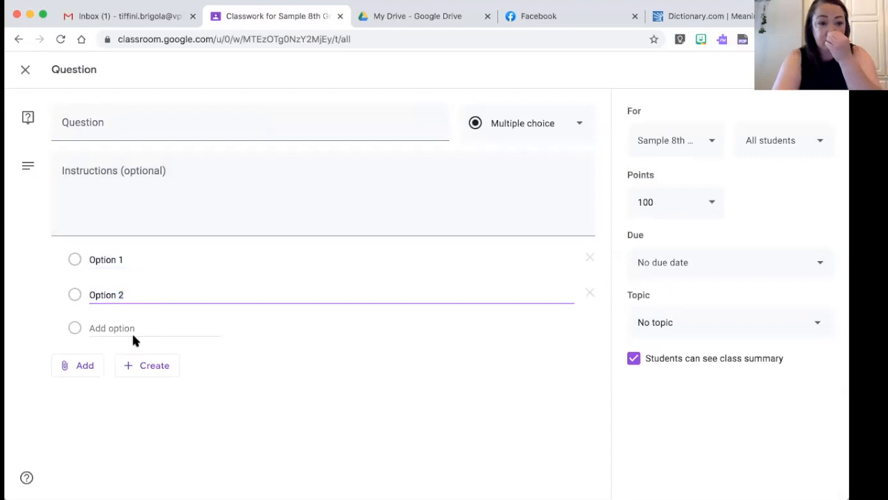
{"action": "left_click", "coordinate": [134, 335]}
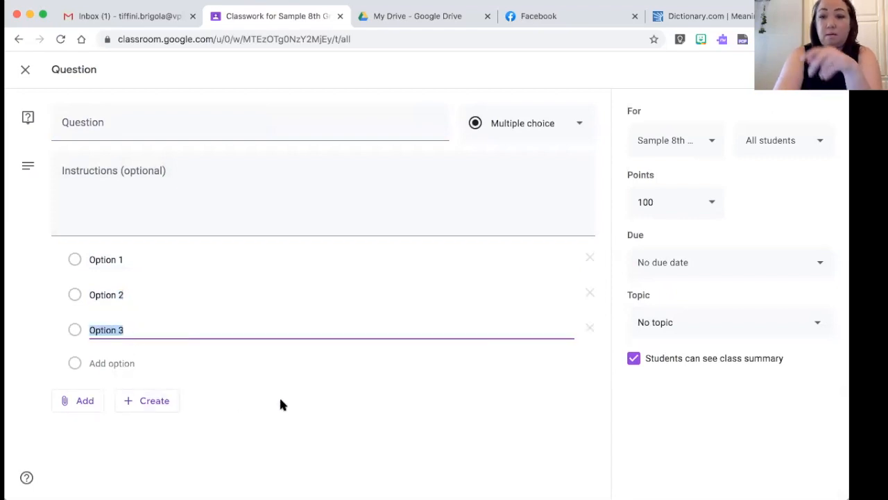
{"action": "left_click", "coordinate": [26, 70]}
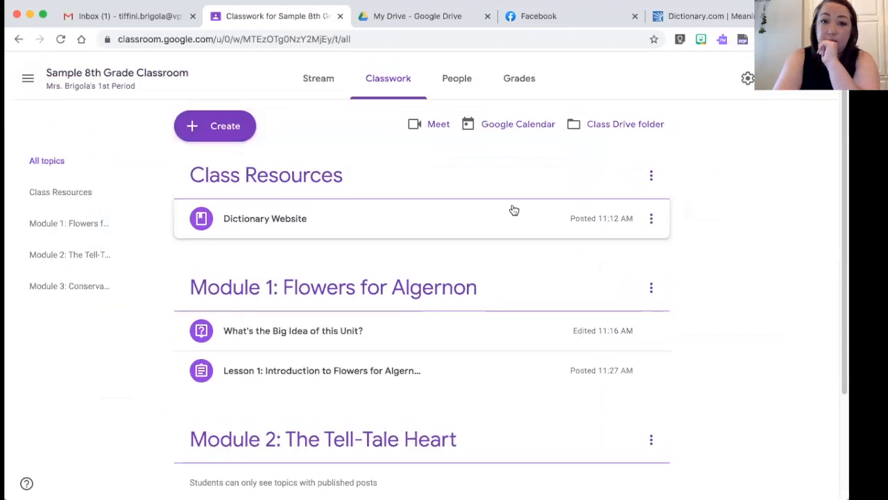
Look over the assignment, question and material announcements on the class Stream
{"action": "left_click", "coordinate": [318, 73]}
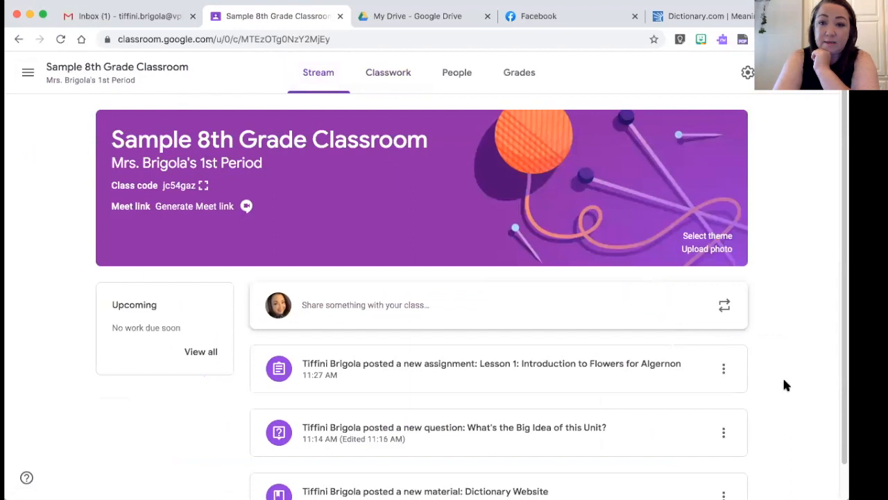
{"action": "scroll", "coordinate": [784, 380], "scroll_direction": "down", "scroll_amount": 1}
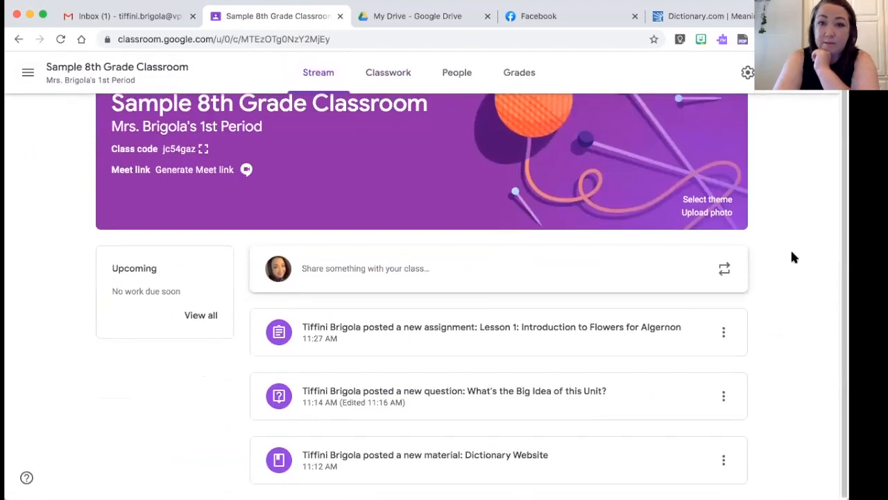
{"action": "scroll", "coordinate": [795, 258], "scroll_direction": "up", "scroll_amount": 1}
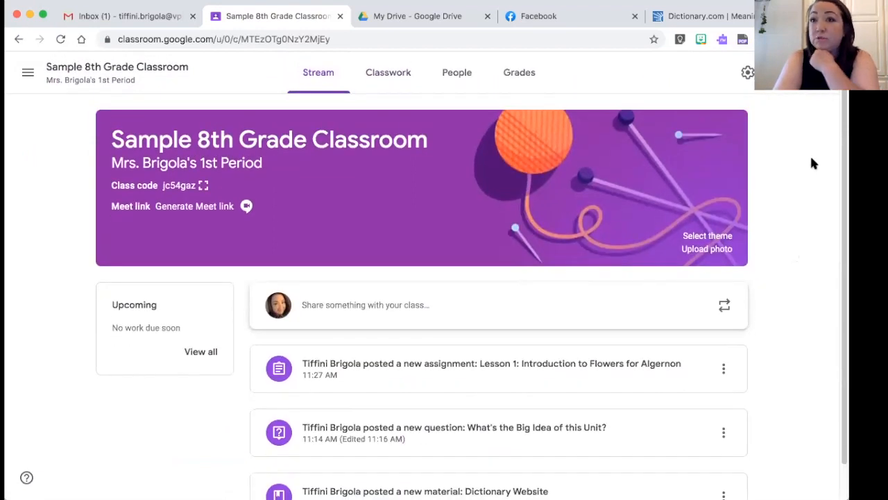